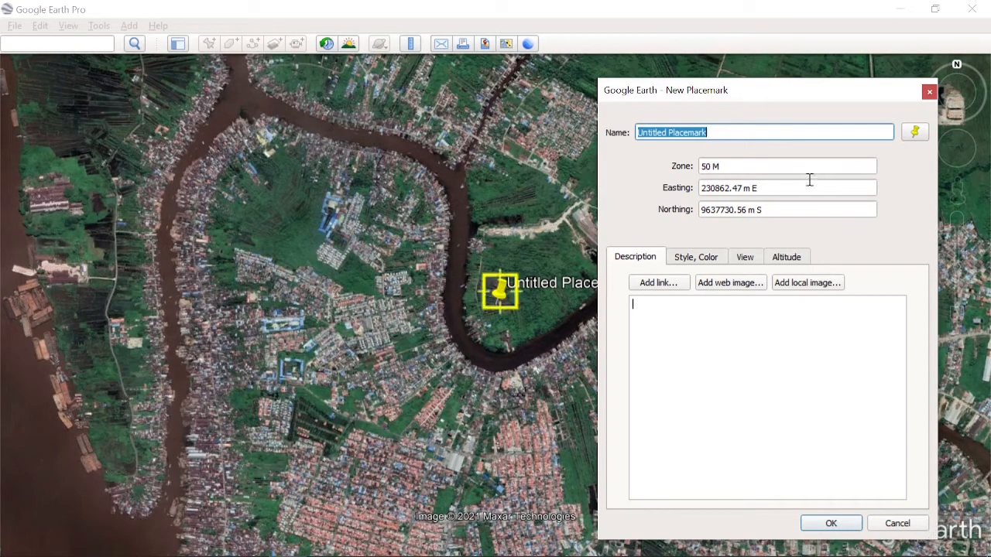
# - Give the new placemark the cross-hairs icon and the name 1, and add it to the map
pyautogui.click(918, 132)
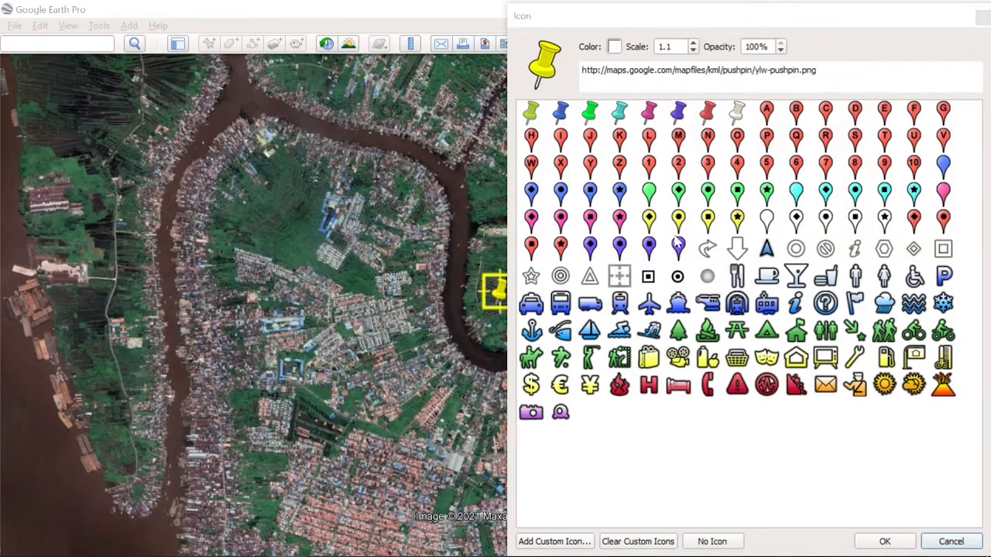
pyautogui.click(619, 279)
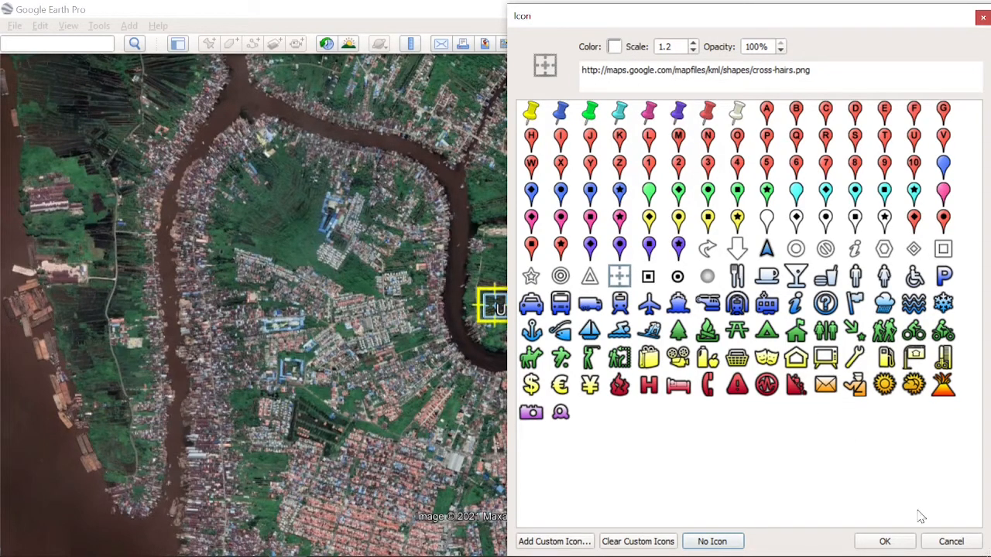
pyautogui.click(886, 542)
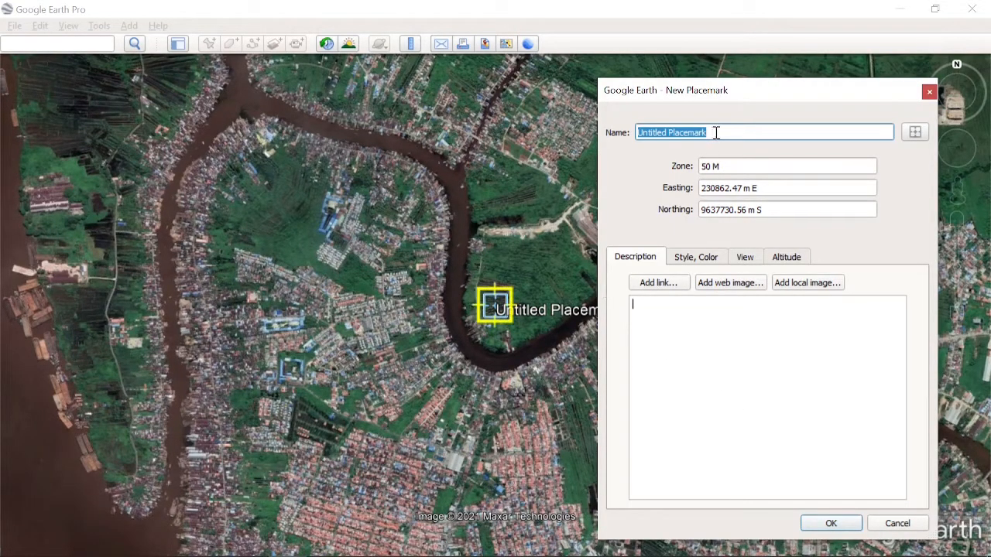
pyautogui.write('1')
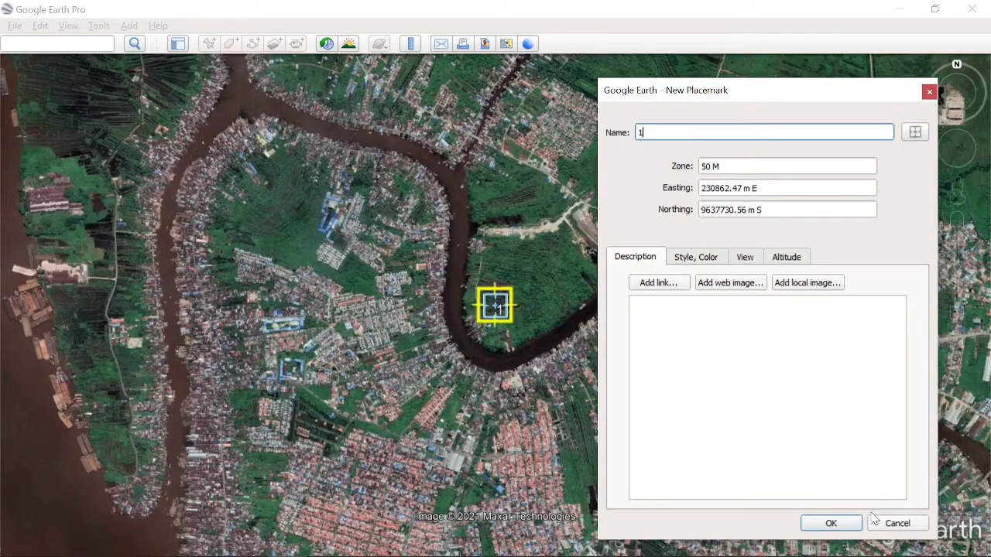
pyautogui.click(890, 526)
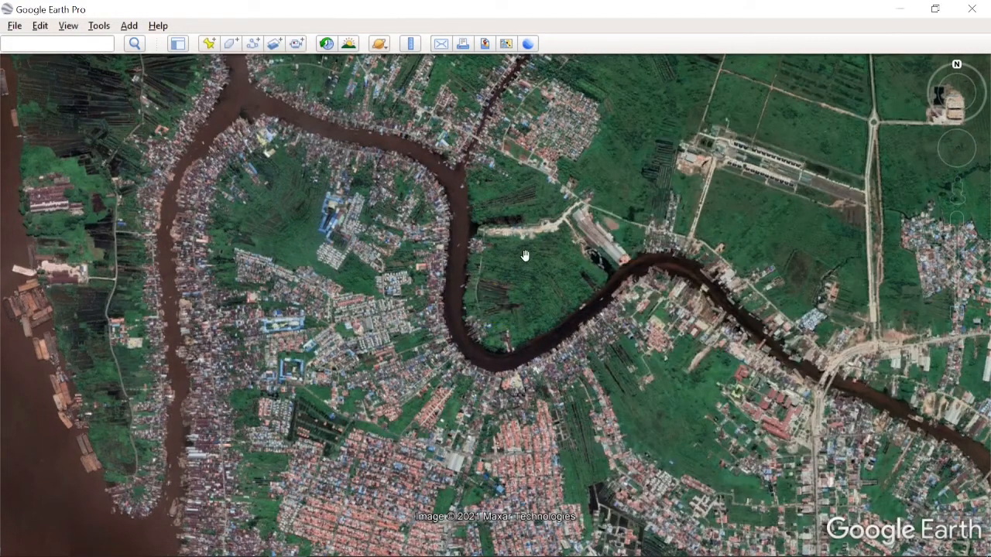
# - Turn on the visibility of placemark 1 in My Places and fly the view to it
pyautogui.click(179, 47)
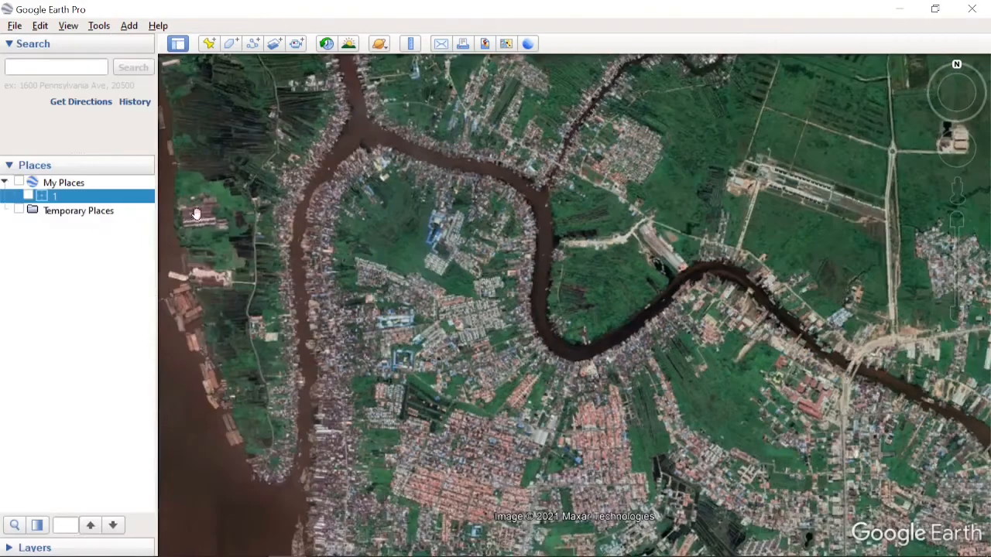
pyautogui.click(28, 196)
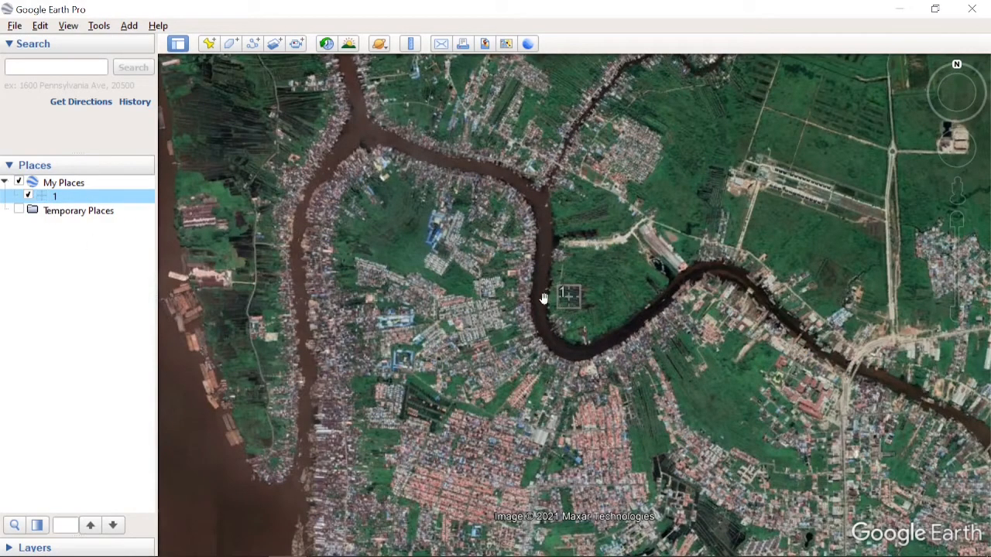
pyautogui.click(179, 45)
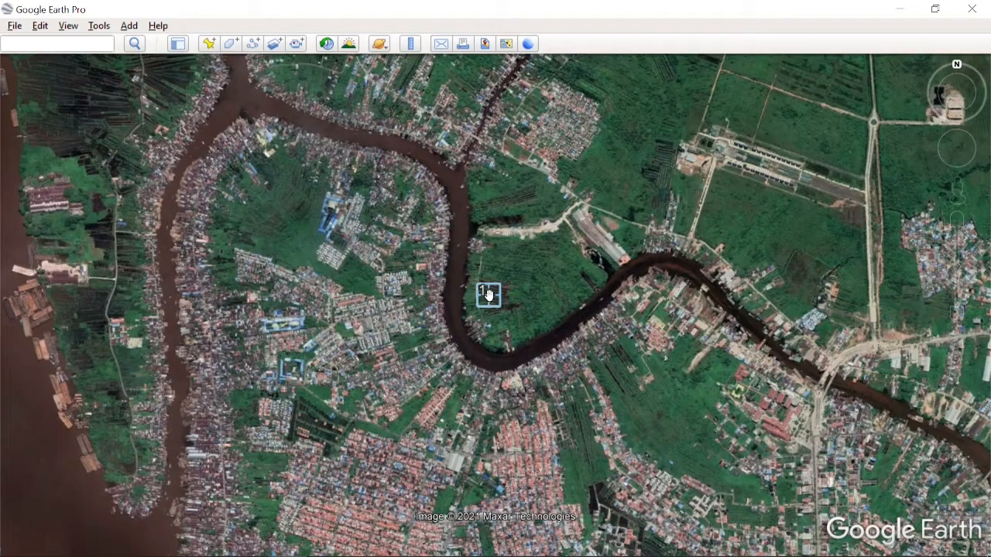
pyautogui.doubleClick(488, 295)
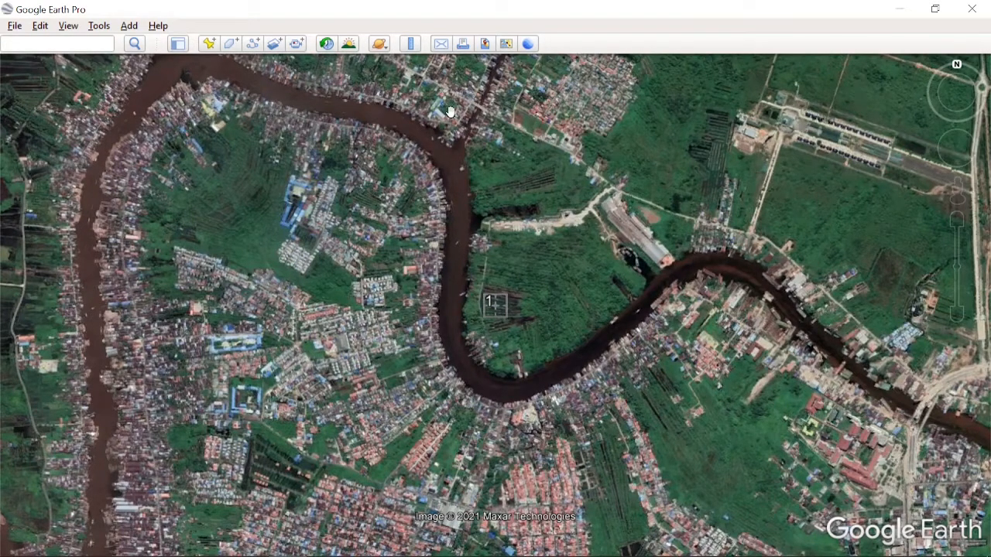
# - Start Save Image mode and reset the view's tilt and compass
pyautogui.click(485, 44)
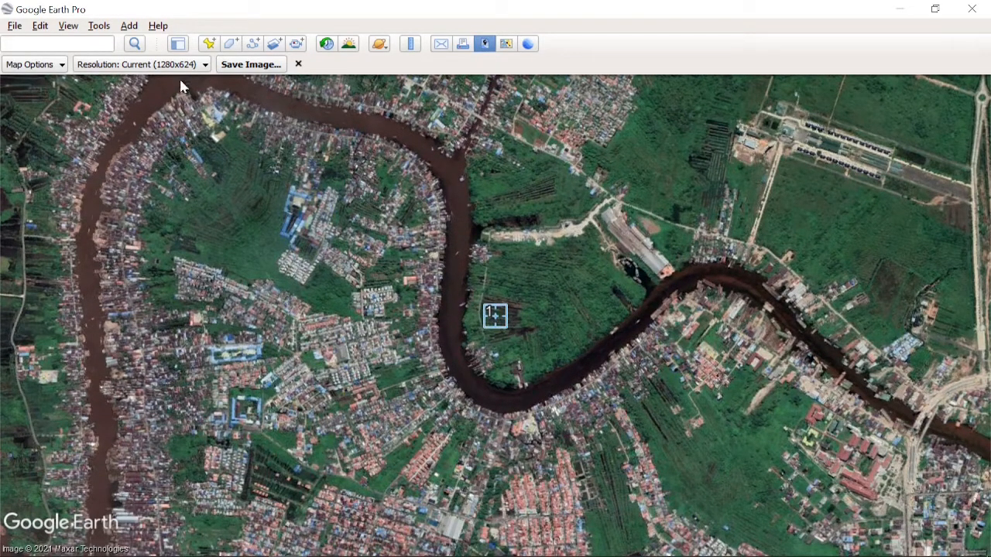
pyautogui.click(69, 25)
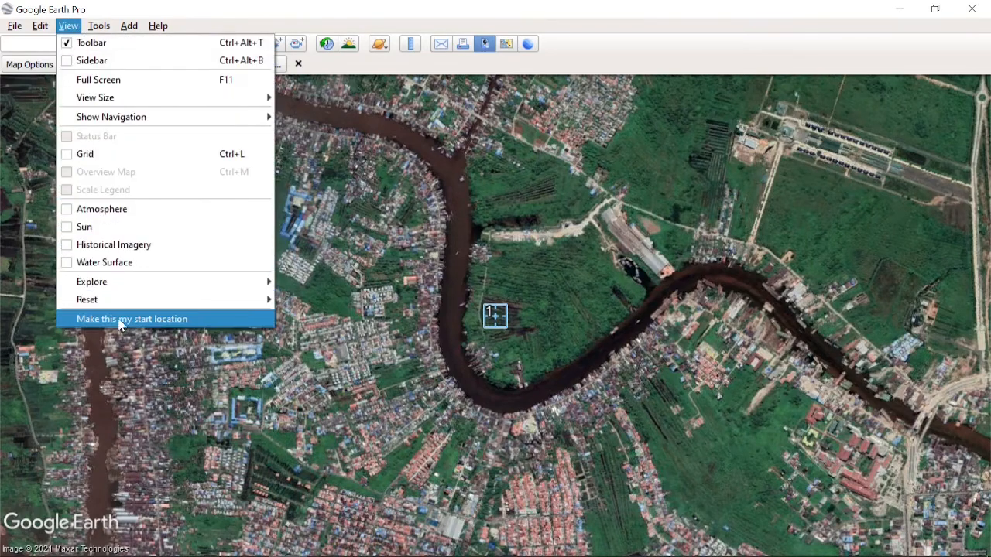
pyautogui.moveTo(137, 302)
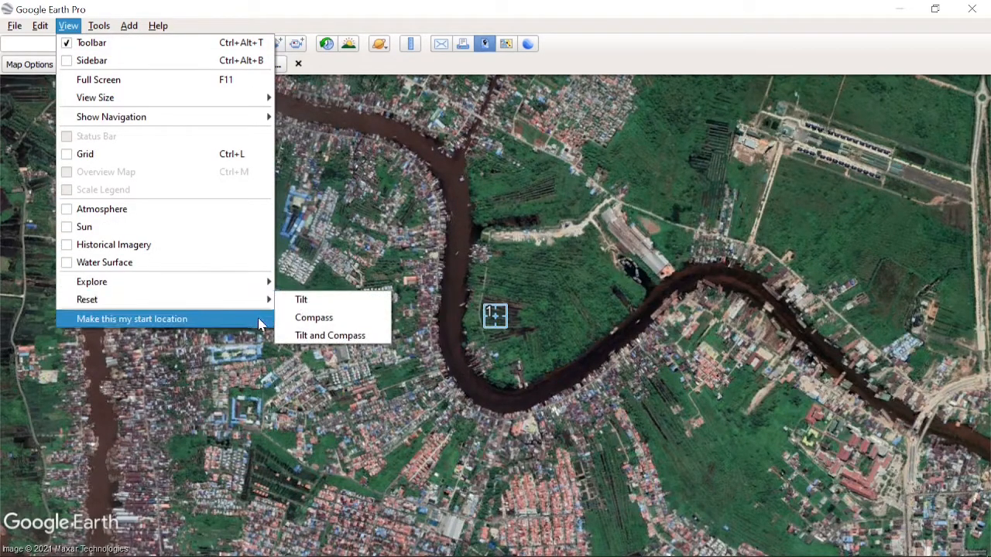
pyautogui.click(310, 331)
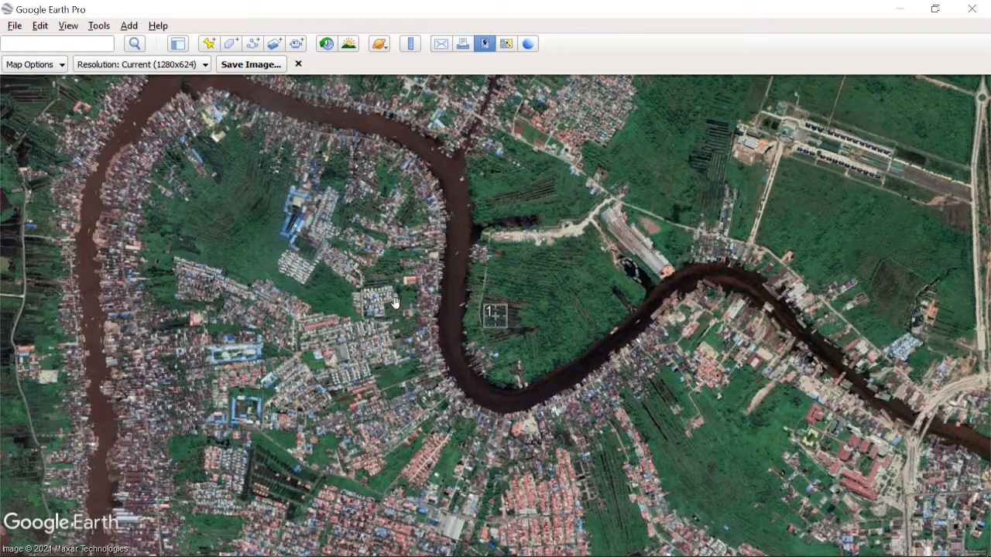
# - Examine the map element options and the available resolutions for the saved image
pyautogui.click(35, 66)
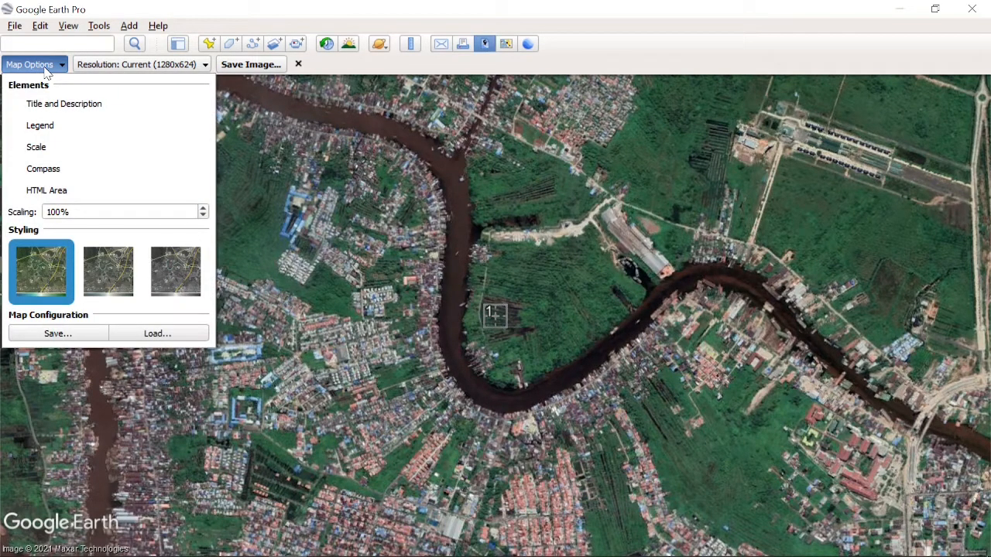
pyautogui.click(46, 68)
pyautogui.click(43, 68)
pyautogui.click(11, 108)
pyautogui.click(32, 66)
pyautogui.click(23, 108)
pyautogui.click(21, 108)
pyautogui.click(28, 62)
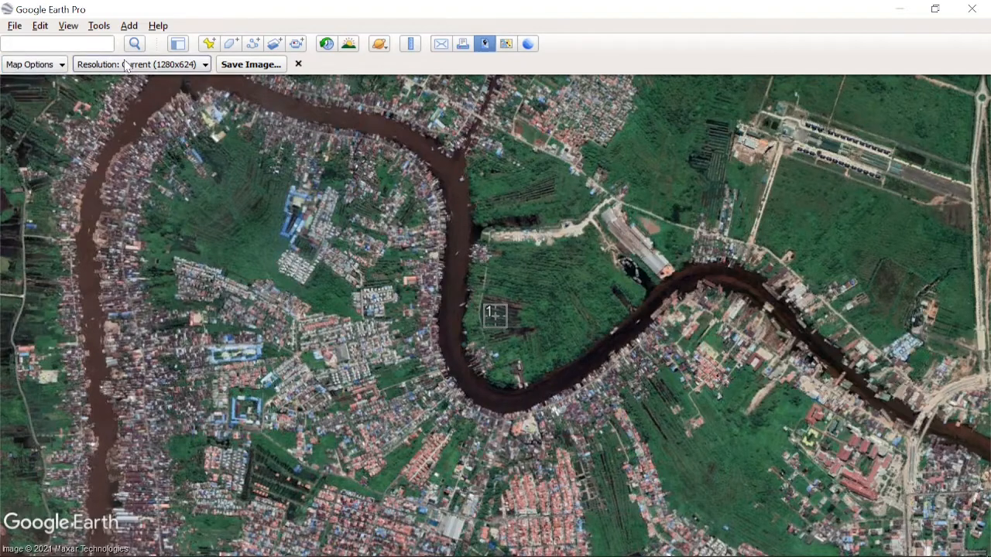
pyautogui.click(130, 66)
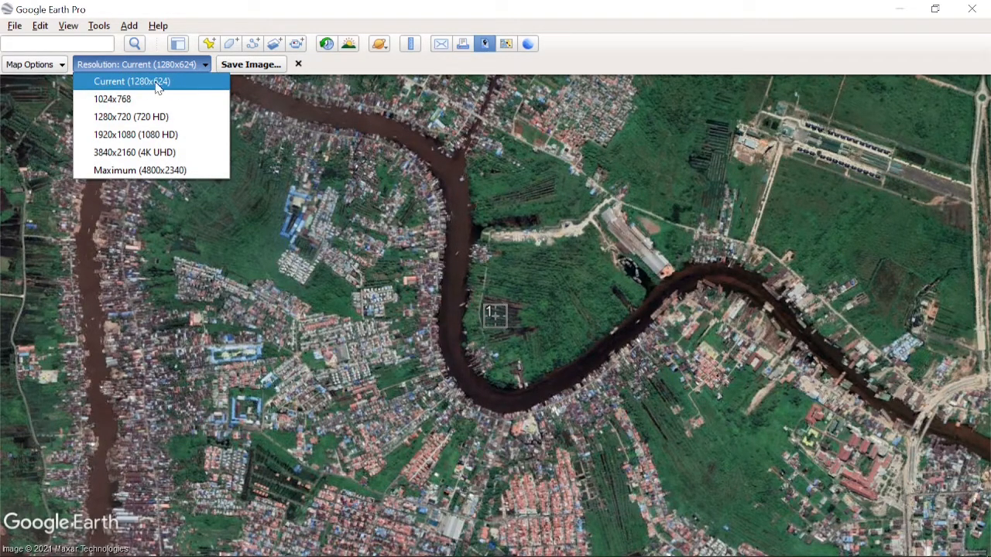
pyautogui.click(194, 65)
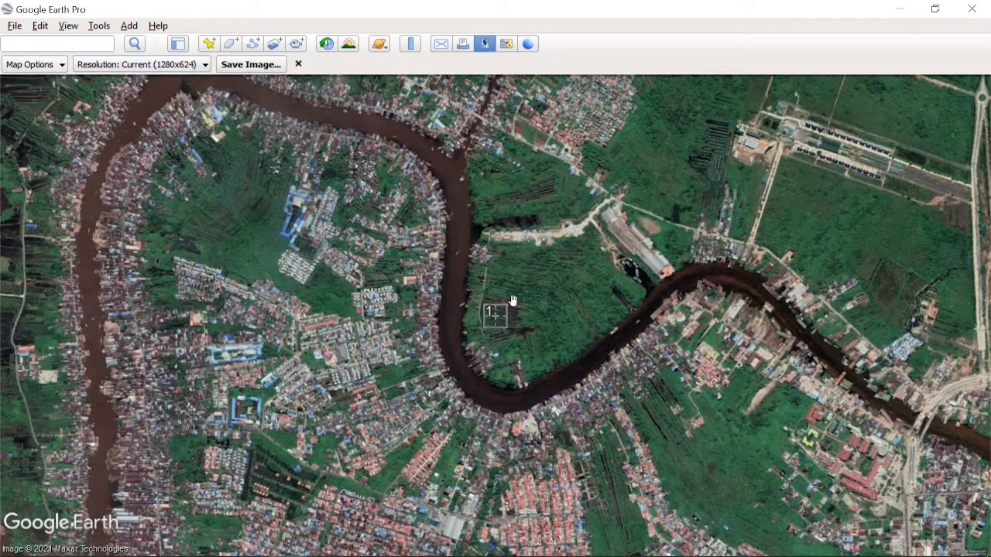
# - Start a Ruler line measurement in meters with the Ruler window moved away from the map centre
pyautogui.click(409, 46)
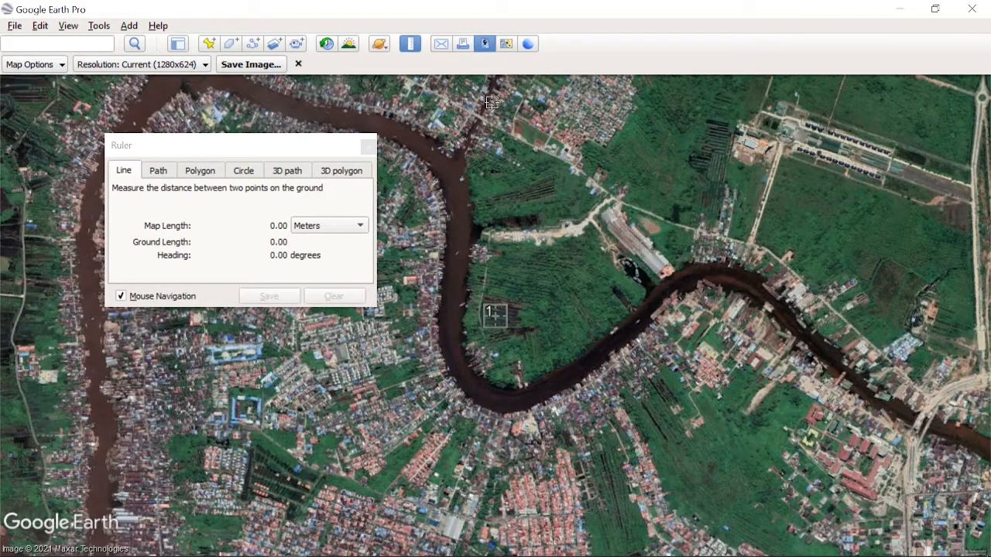
pyautogui.moveTo(291, 154); pyautogui.dragTo(217, 137)
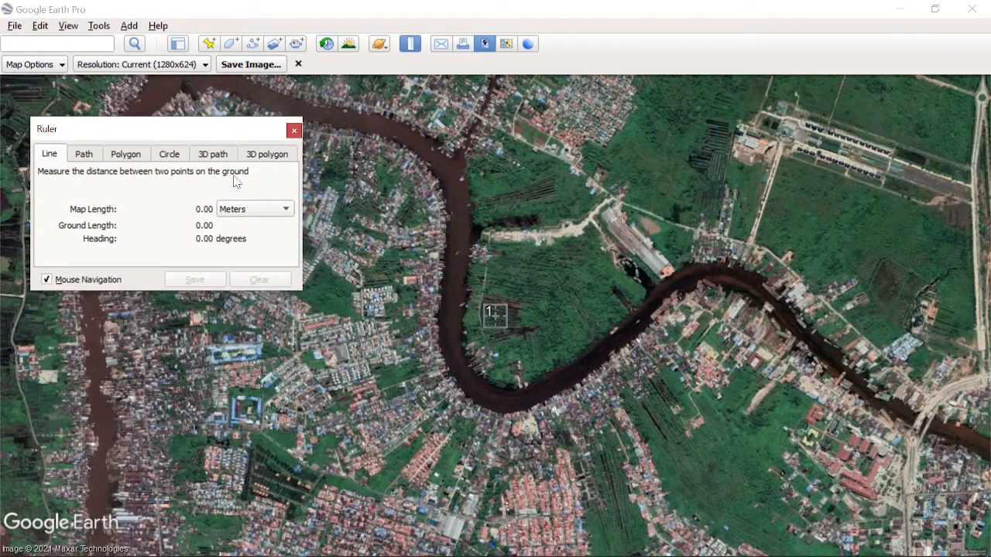
pyautogui.click(250, 211)
pyautogui.click(250, 211)
# - Measure the vertical distance from beside placemark 1 straight up to the image's upper edge, at a heading of 360 degrees
pyautogui.click(515, 315)
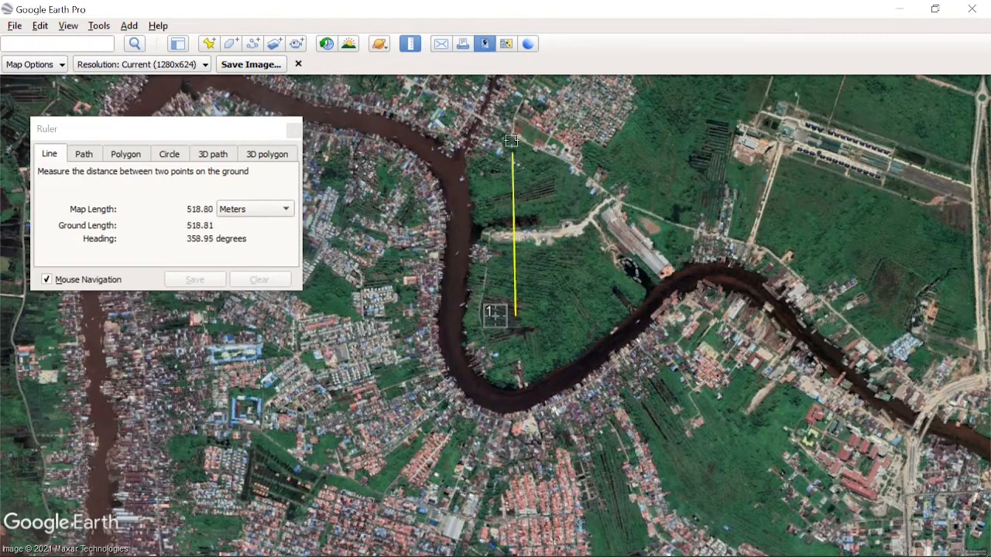
pyautogui.click(515, 78)
pyautogui.click(516, 82)
pyautogui.moveTo(517, 85); pyautogui.dragTo(517, 82)
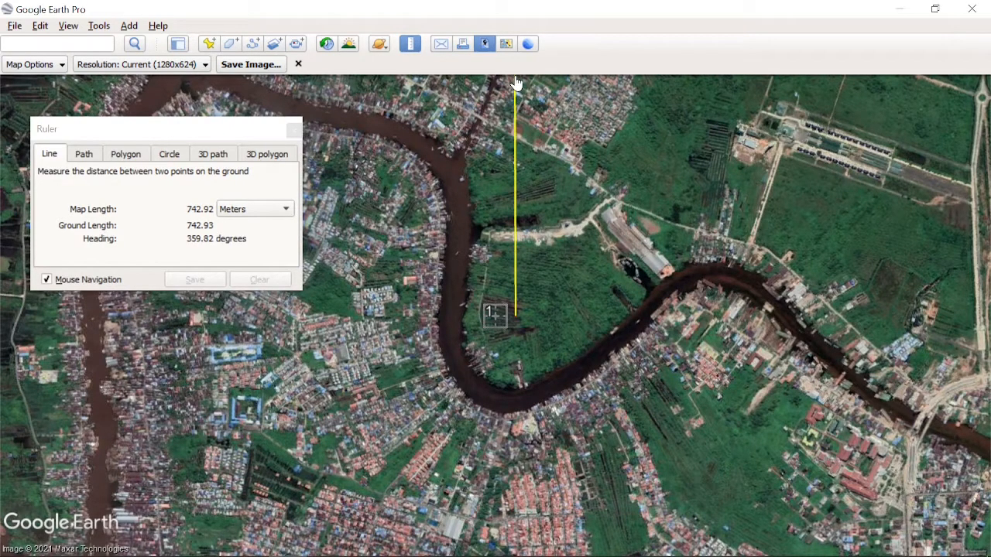
pyautogui.moveTo(516, 83); pyautogui.dragTo(517, 83)
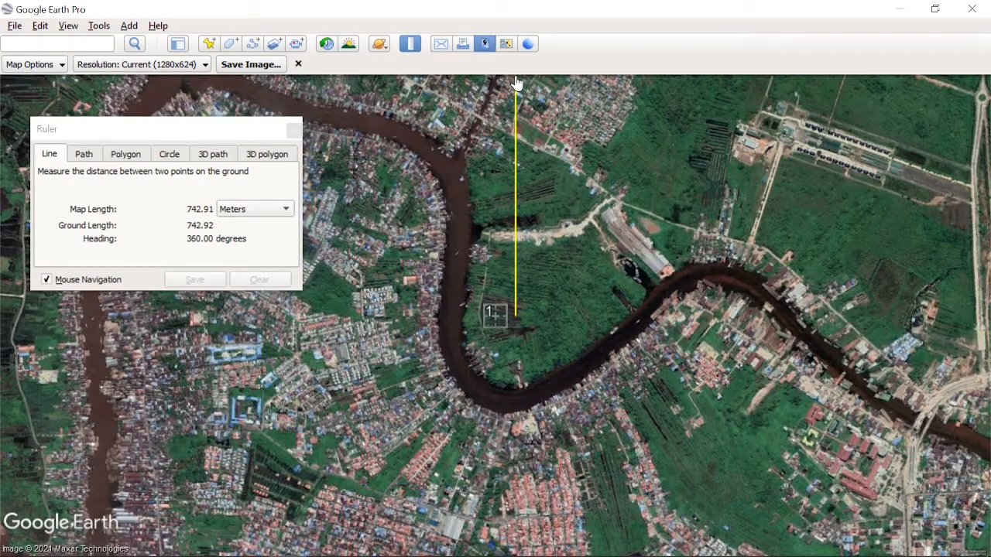
pyautogui.moveTo(516, 82); pyautogui.dragTo(516, 83)
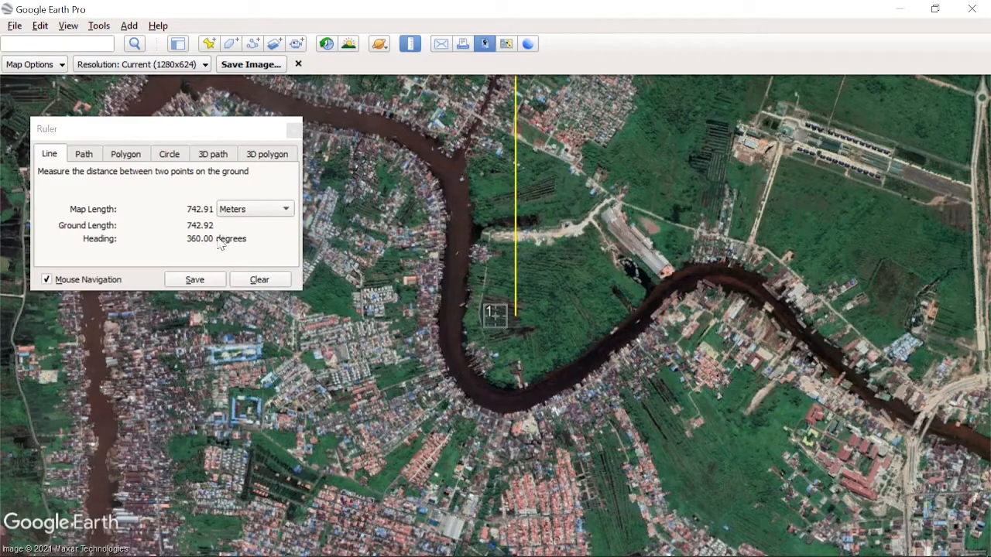
# - Switch to the Excel workbook and enter 742,92 as the Tinggi value in cell F7
pyautogui.moveTo(965, 555)
pyautogui.click(321, 545)
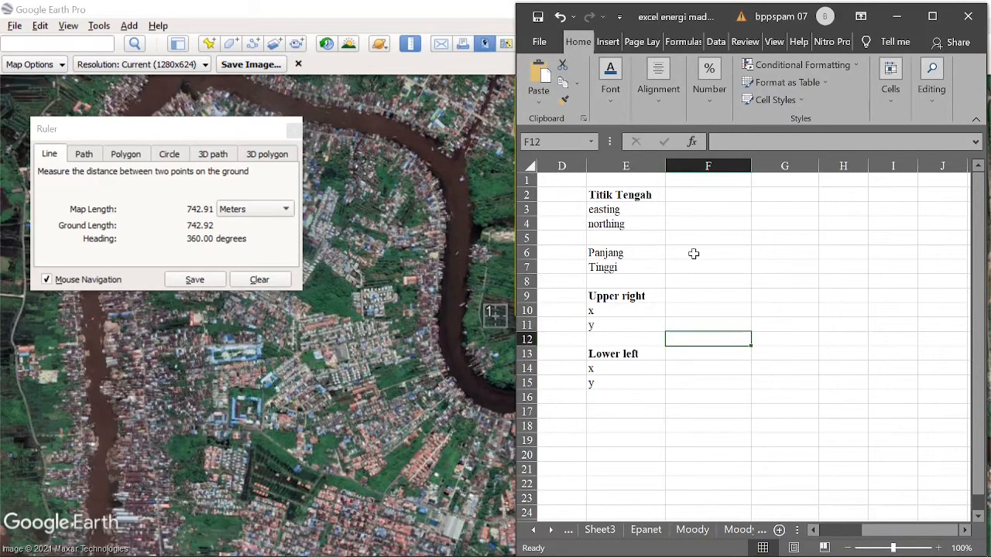
pyautogui.click(693, 253)
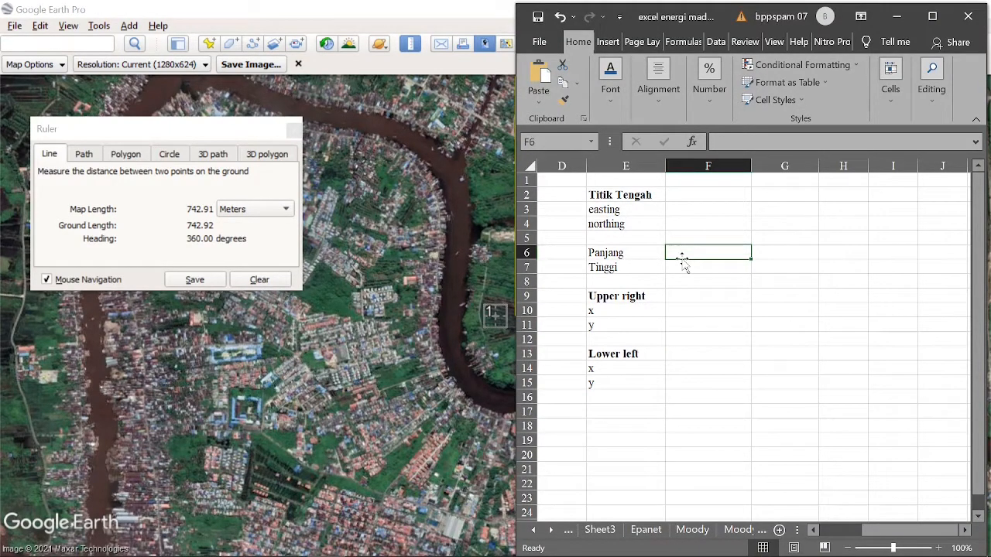
pyautogui.click(686, 266)
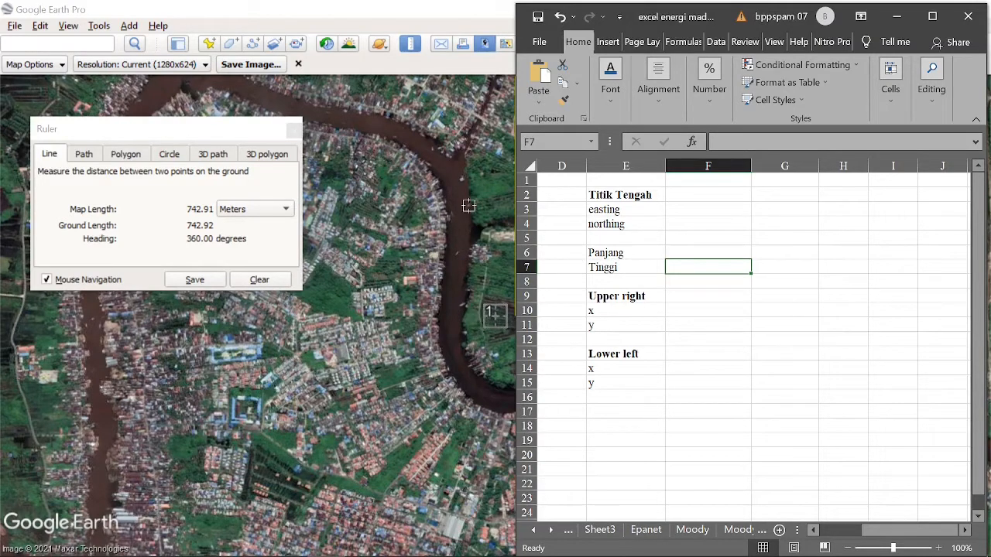
pyautogui.doubleClick(710, 269)
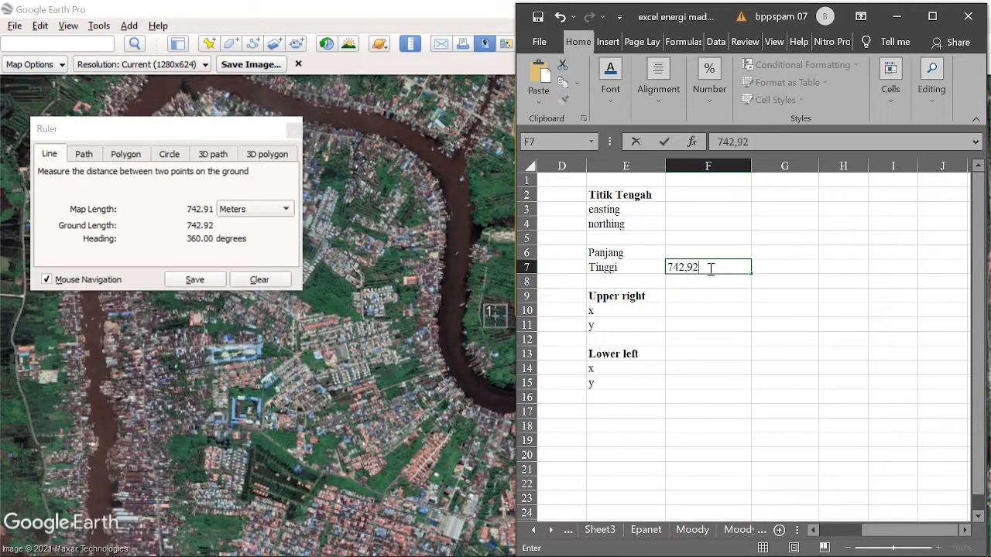
pyautogui.press('Return')
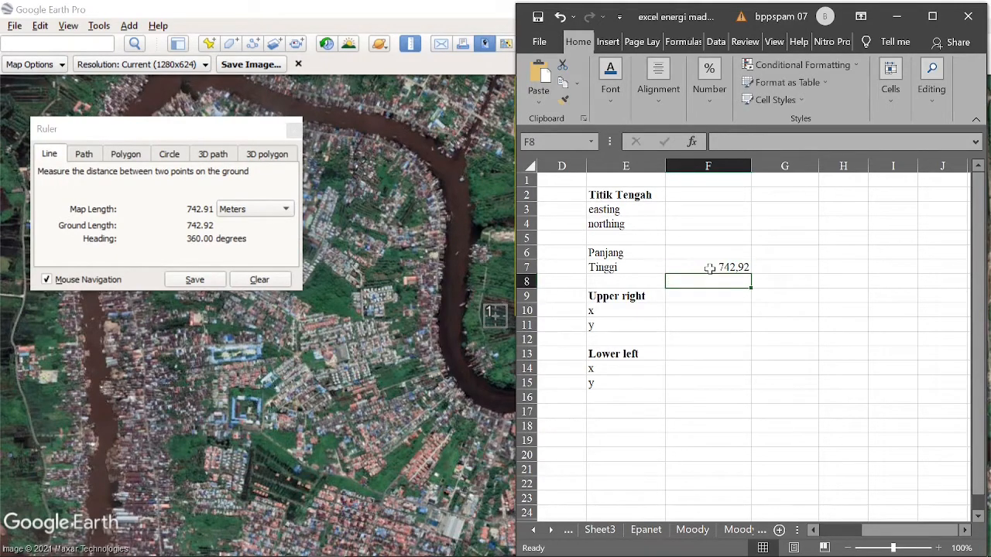
pyautogui.click(707, 267)
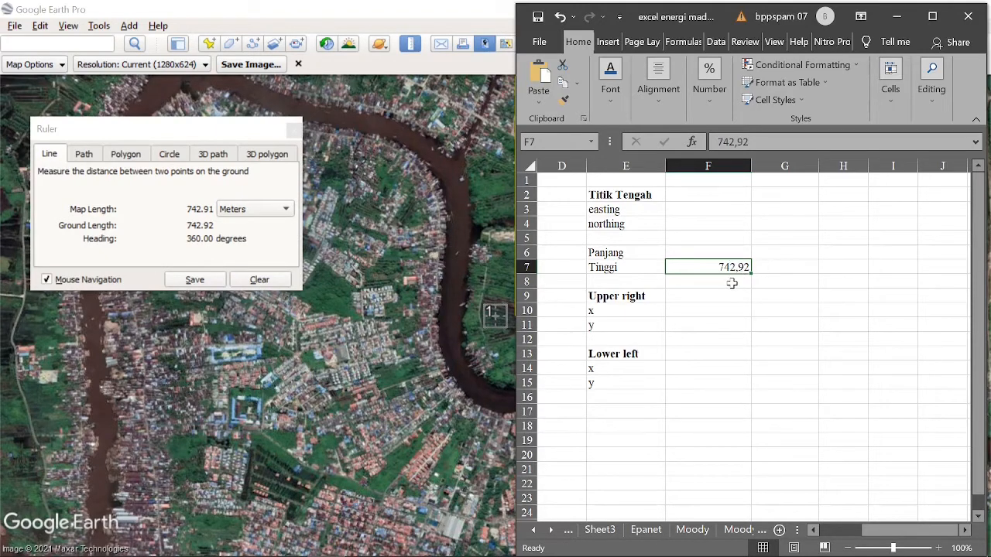
pyautogui.click(731, 283)
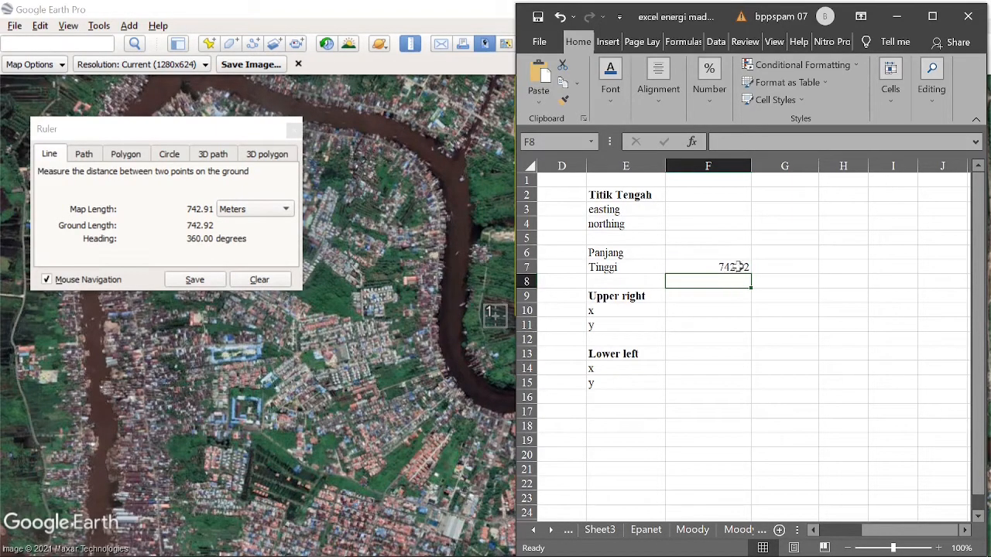
# - Return to Google Earth and measure the horizontal distance from just below placemark 1 to the image's western edge, at a heading of 270 degrees
pyautogui.click(897, 16)
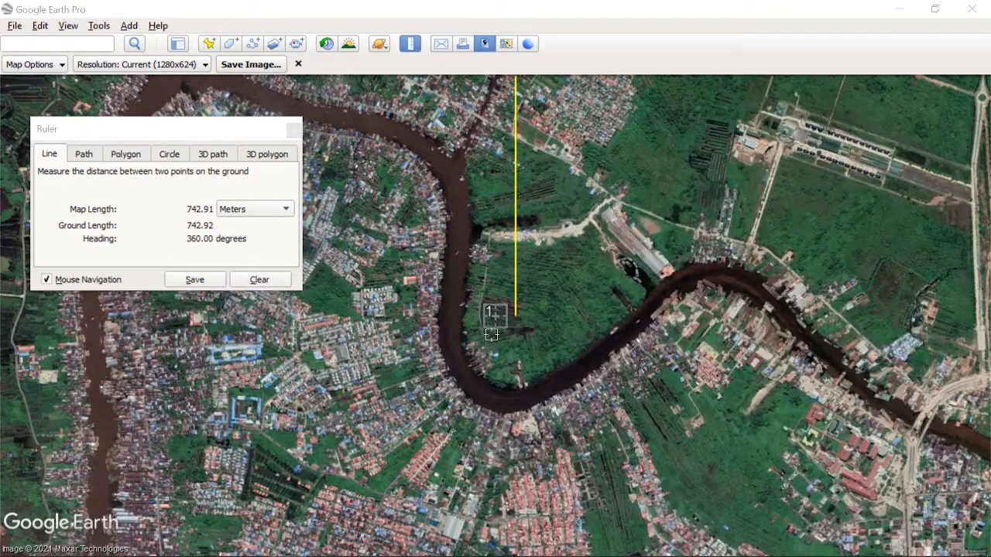
pyautogui.click(494, 334)
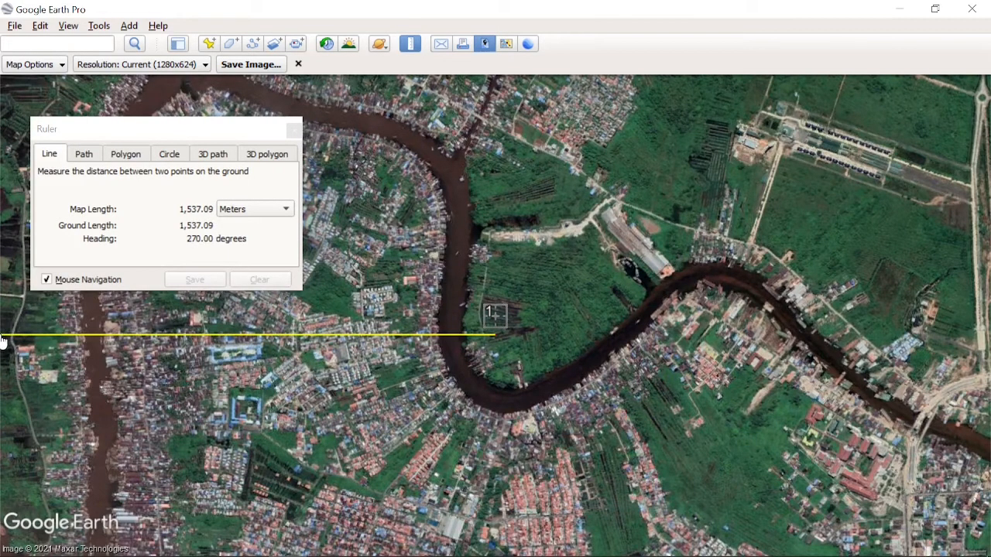
pyautogui.click(2, 339)
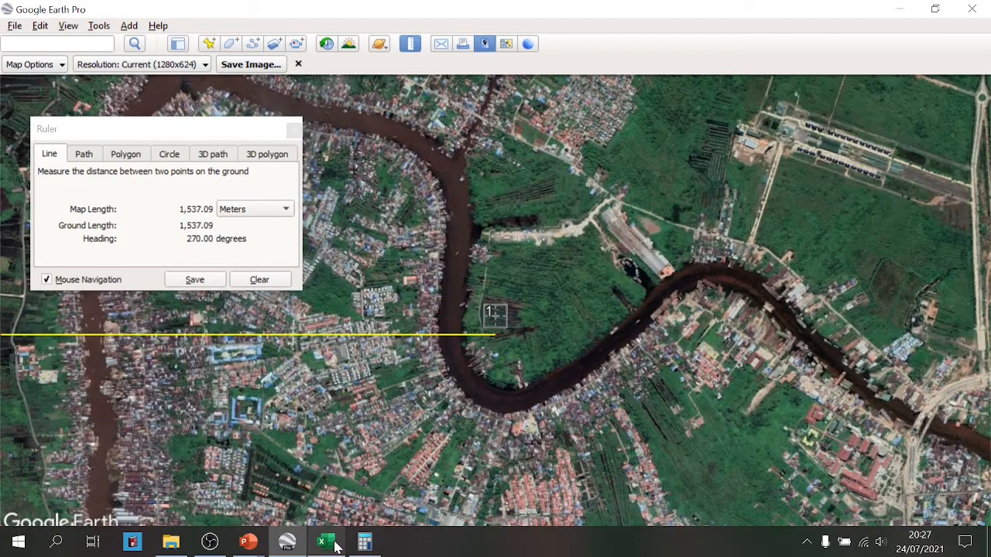
# - Switch to the Excel workbook and enter 1537,09 as the Panjang value in cell F6
pyautogui.click(328, 542)
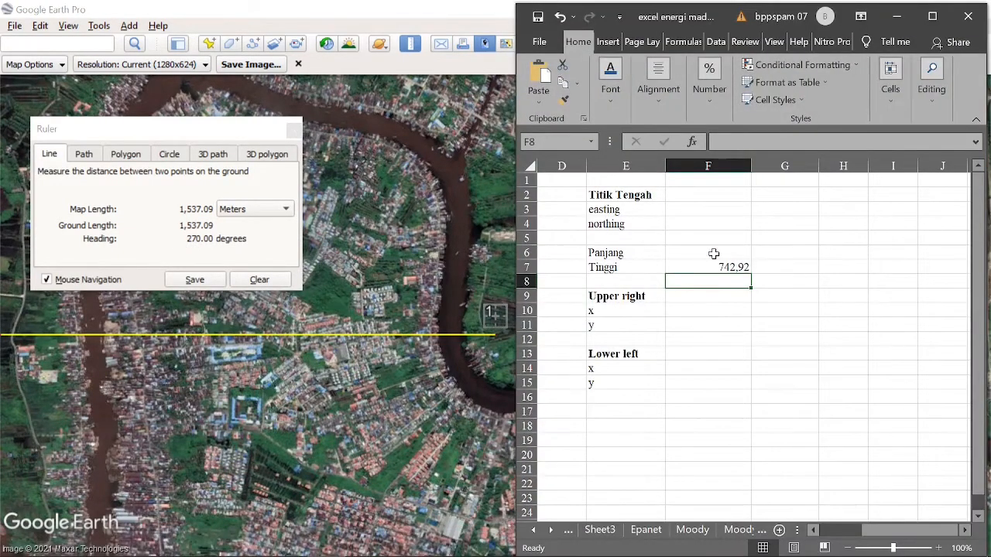
pyautogui.click(713, 254)
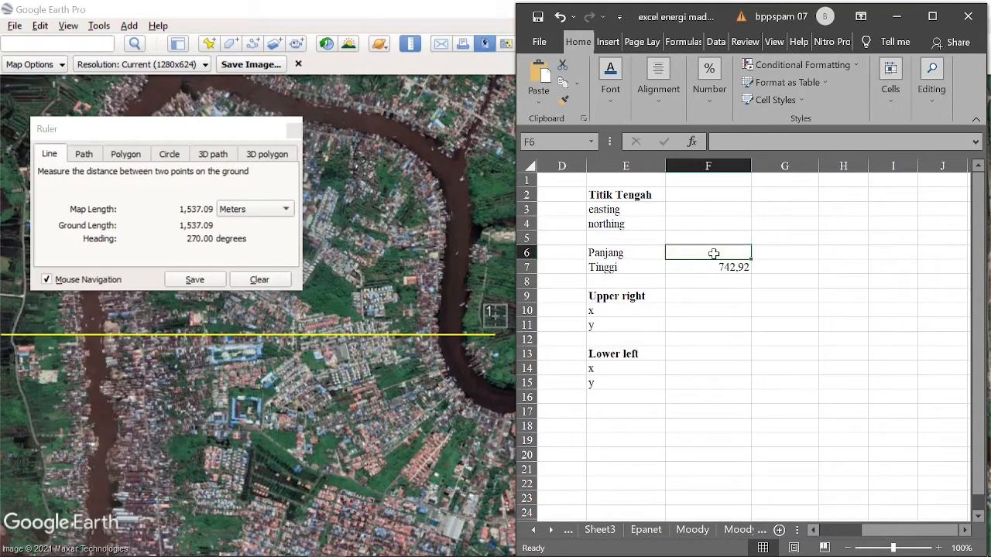
pyautogui.write('1537,09')
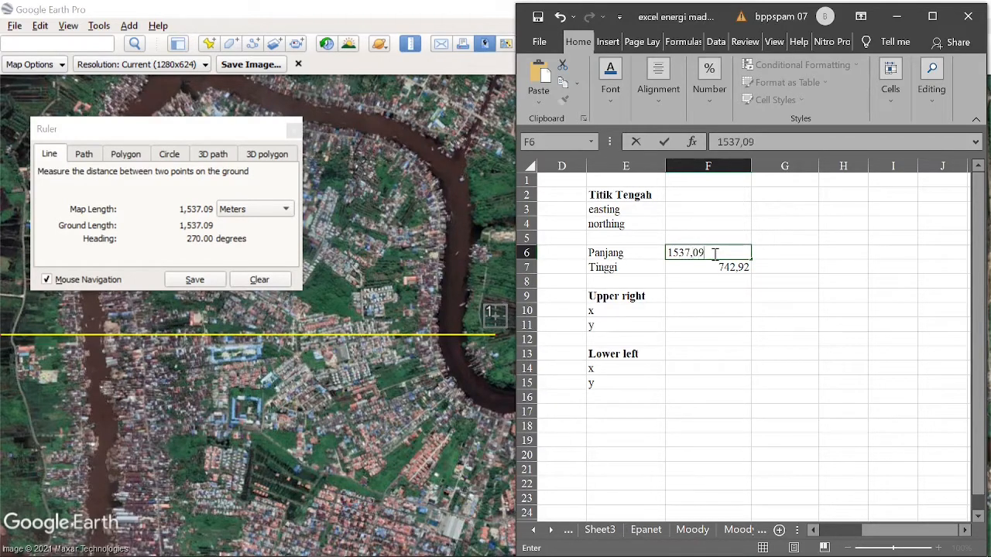
pyautogui.press('Return')
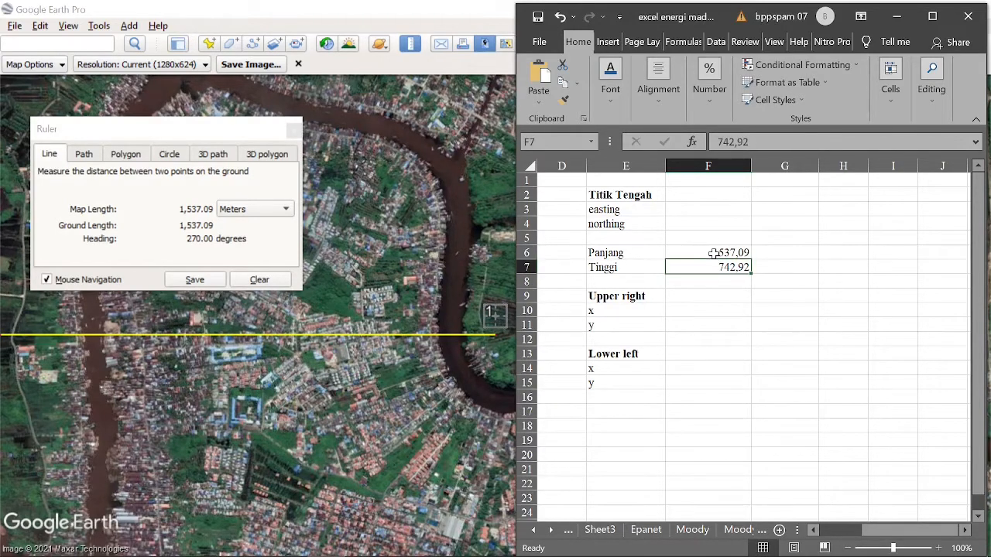
pyautogui.click(774, 253)
pyautogui.click(721, 256)
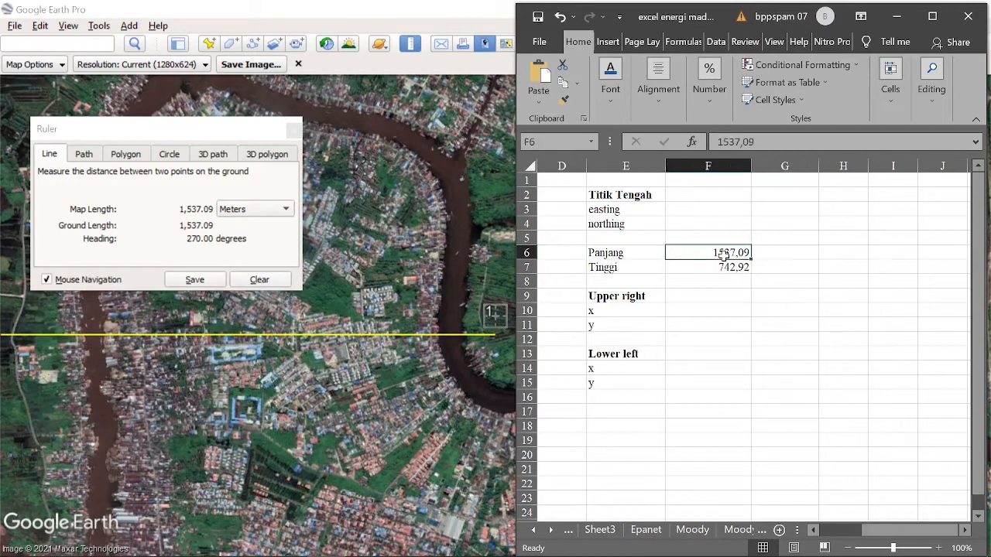
# - Double the Tinggi value in cell G7 with the formula =F7*2
pyautogui.click(780, 253)
pyautogui.click(784, 271)
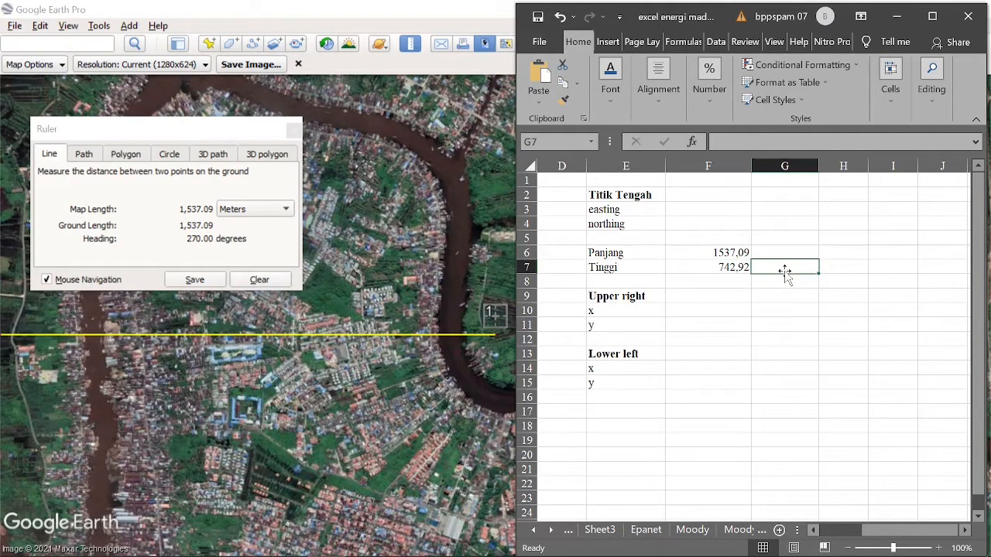
pyautogui.write('=')
pyautogui.click(730, 265)
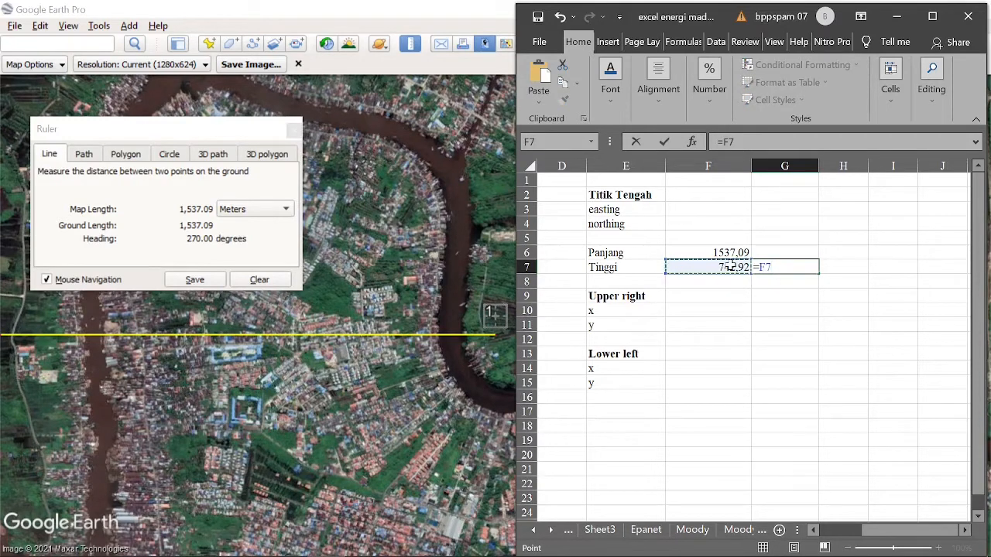
pyautogui.write('*2')
pyautogui.press('Return')
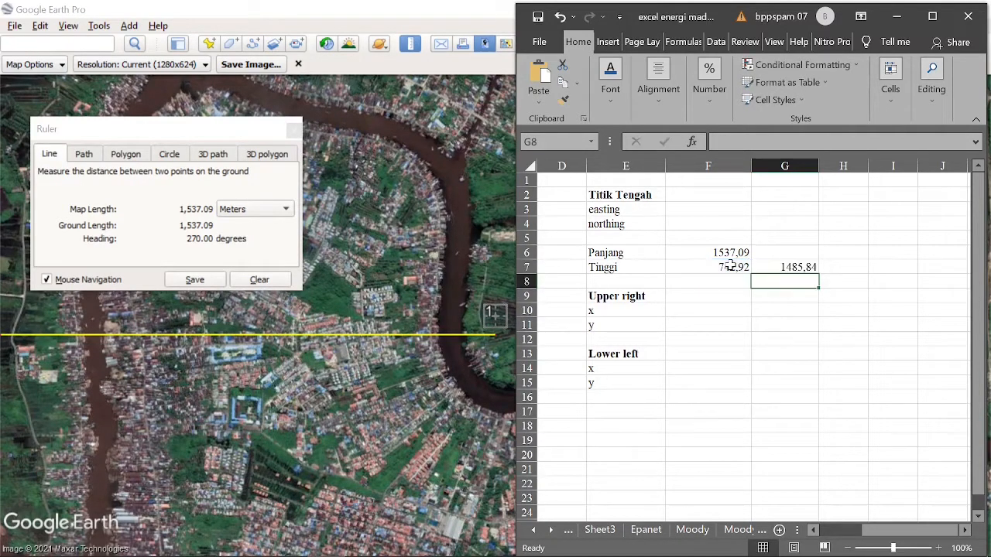
# - Double the Panjang value in cell G6 with the formula =F6*2
pyautogui.click(782, 255)
pyautogui.write('=')
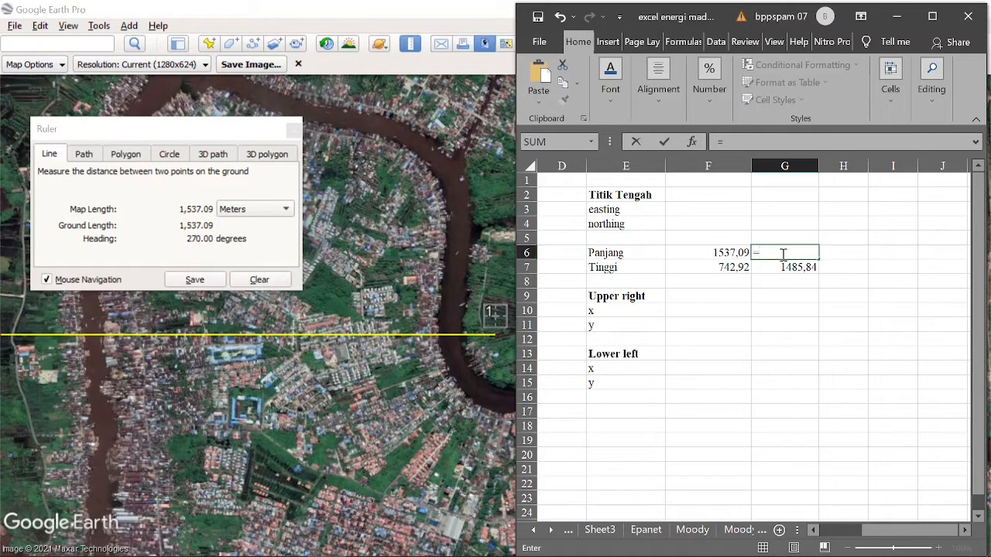
pyautogui.click(725, 255)
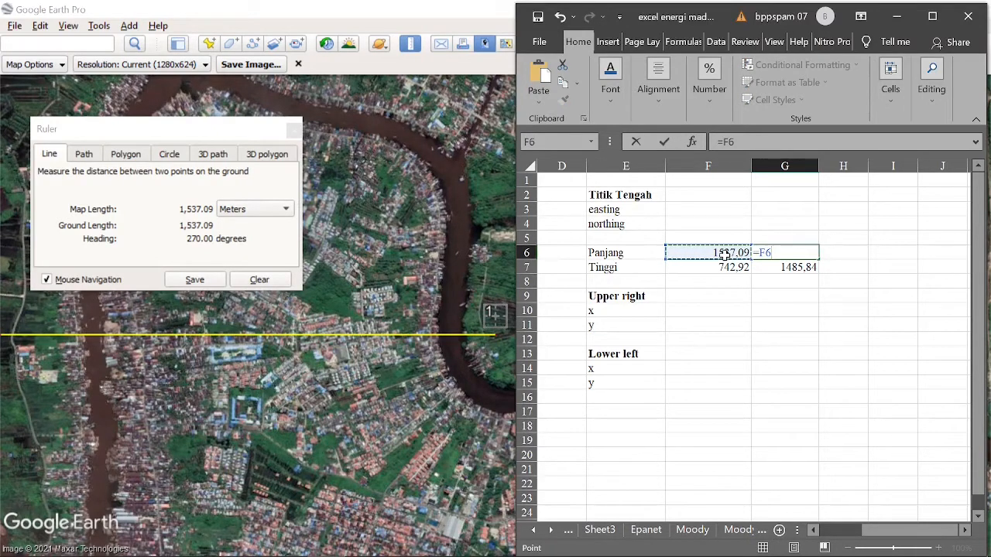
pyautogui.write('*2')
pyautogui.press('Return')
pyautogui.click(784, 311)
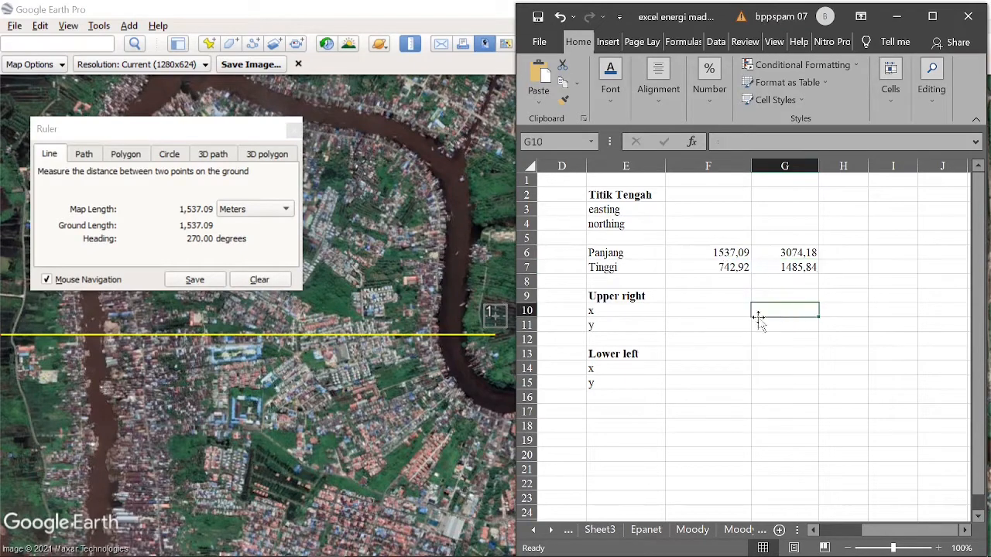
# - Return to Google Earth, clear the measured line and close the Ruler
pyautogui.click(274, 285)
pyautogui.click(274, 285)
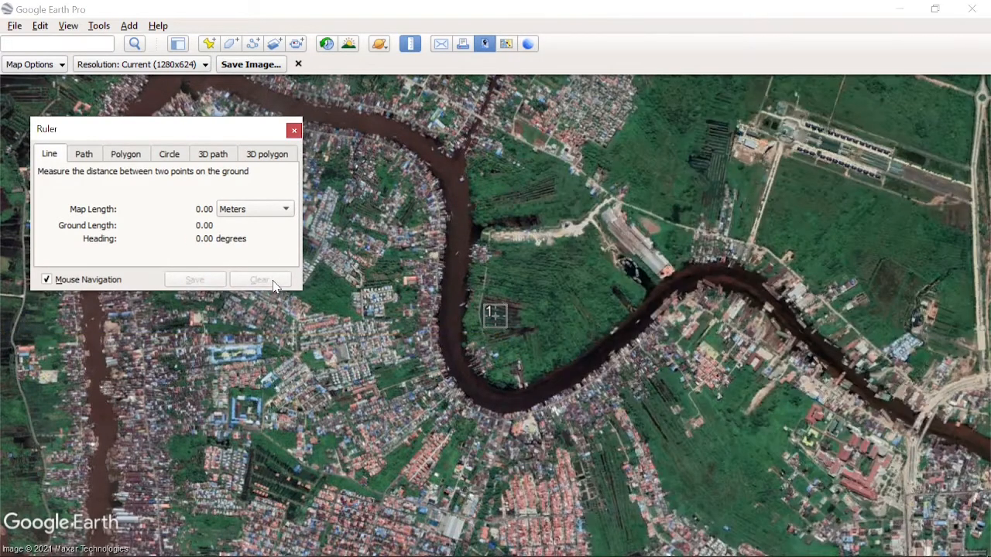
pyautogui.click(291, 129)
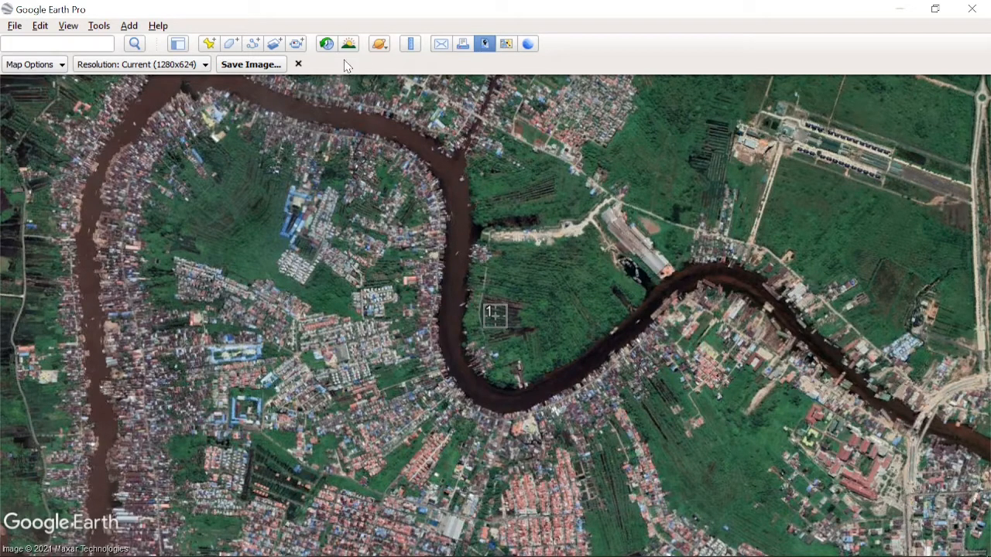
# - Save the map image as A.jpg in the Pictures folder, replacing the existing file
pyautogui.click(260, 67)
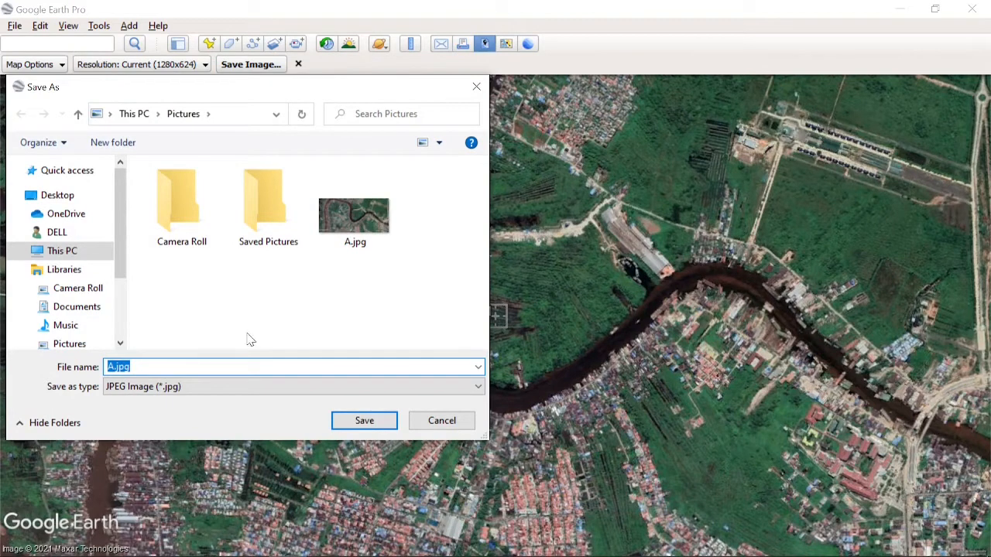
pyautogui.click(112, 367)
pyautogui.press('BackSpace')
pyautogui.write('A')
pyautogui.click(338, 426)
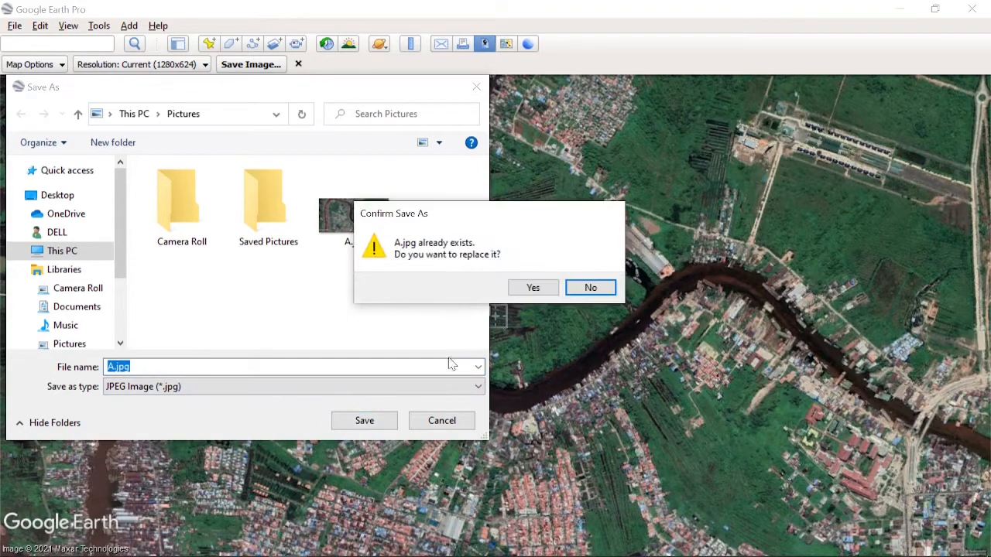
pyautogui.click(521, 292)
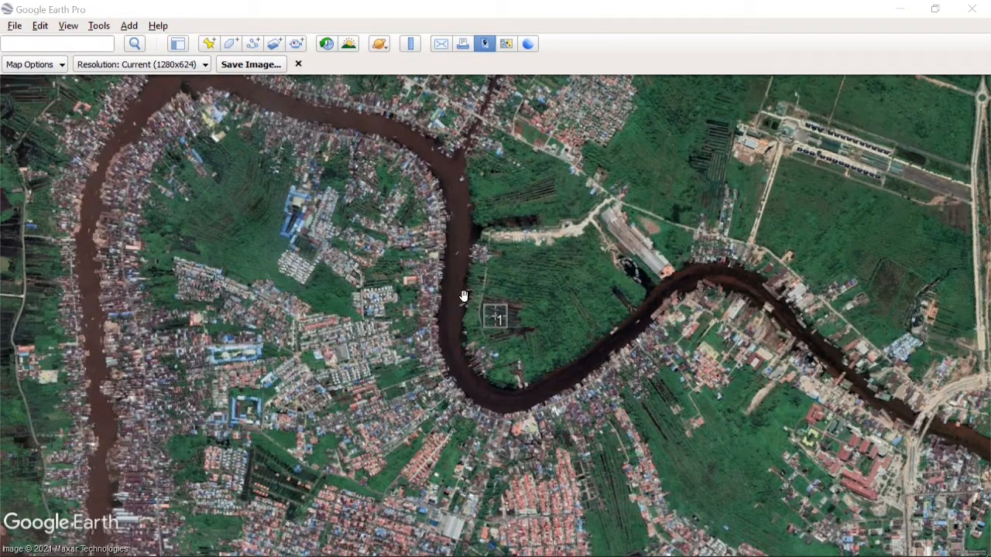
# - Open the properties of placemark 1 to examine its UTM coordinates and view settings
pyautogui.rightClick(503, 318)
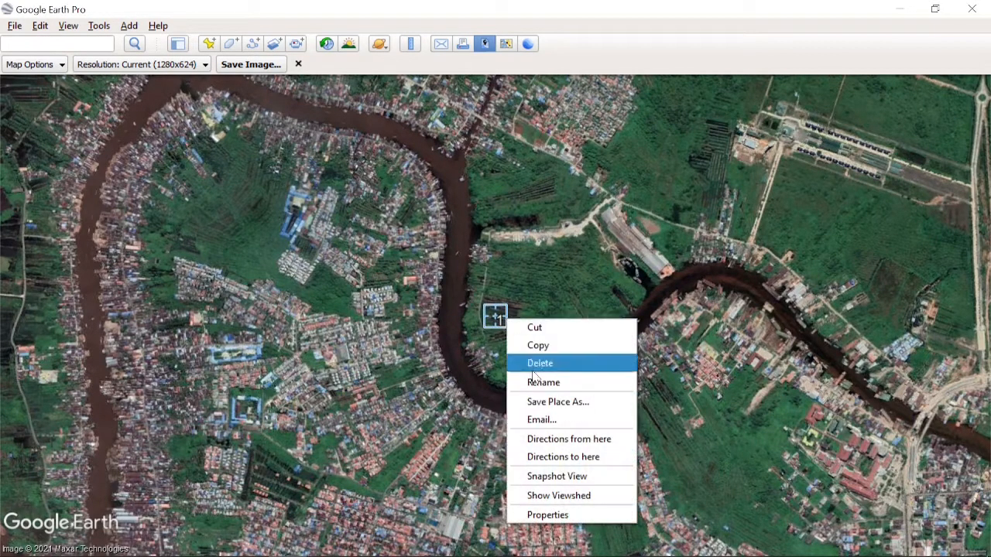
pyautogui.click(555, 515)
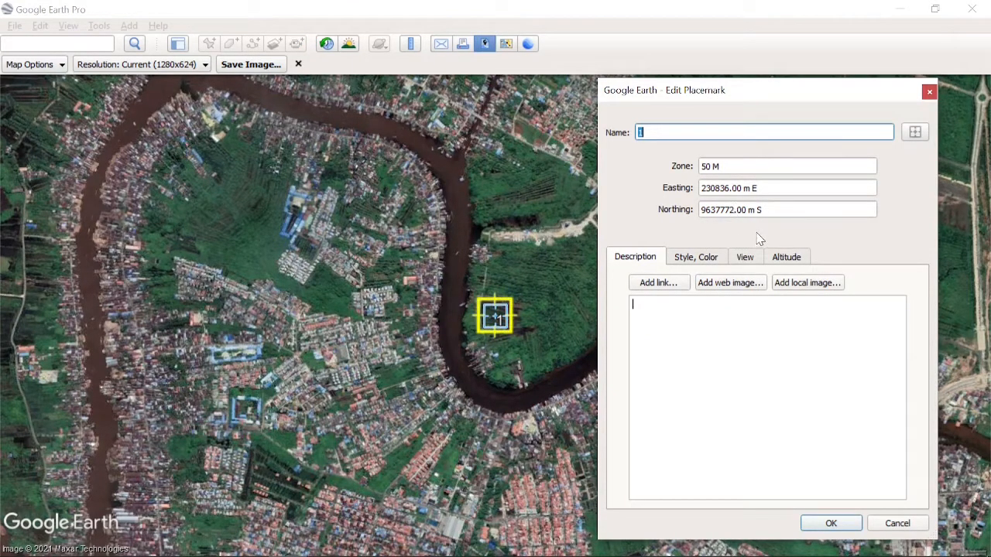
pyautogui.click(746, 260)
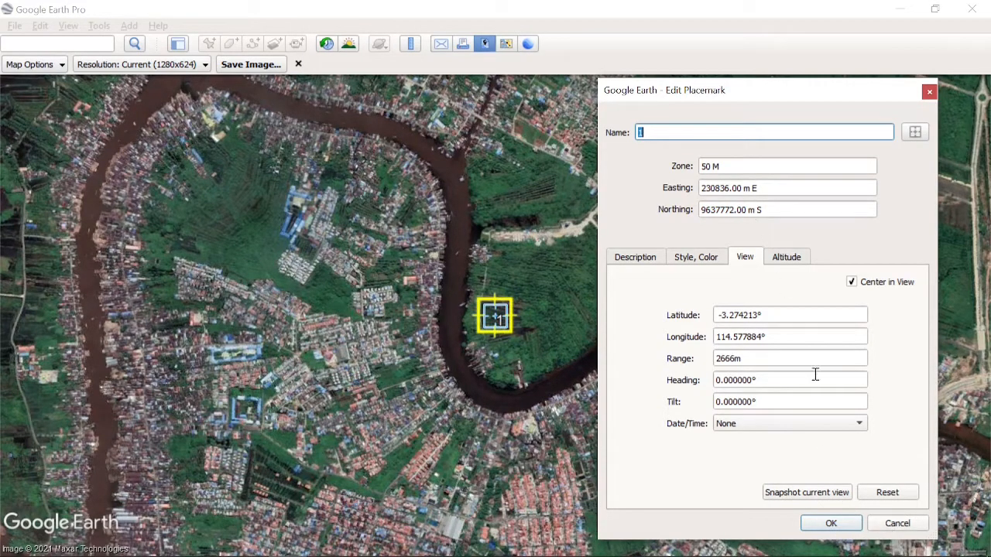
# - Switch to Calculator and start a subtraction from placemark 1's northing, 9637772
pyautogui.moveTo(550, 546)
pyautogui.click(364, 541)
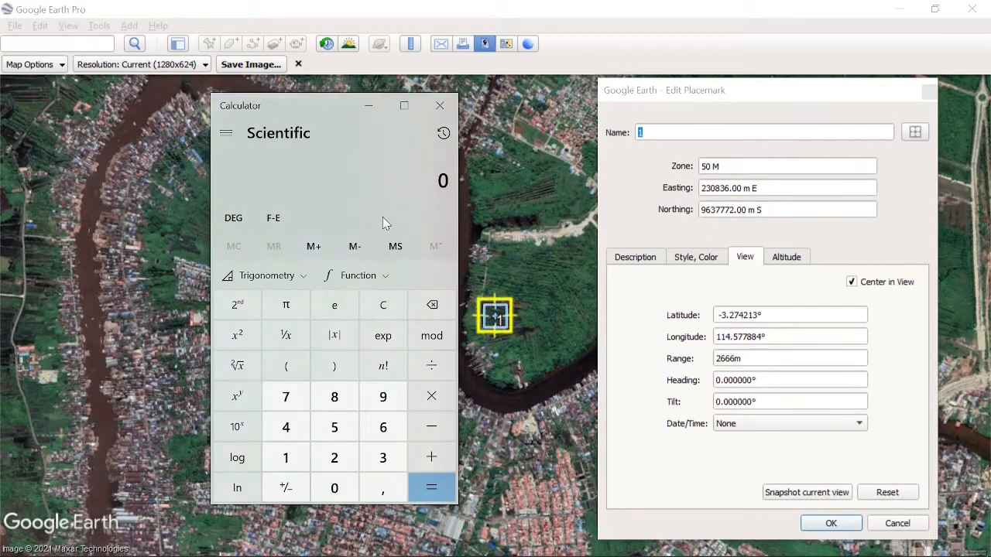
pyautogui.write('9.63')
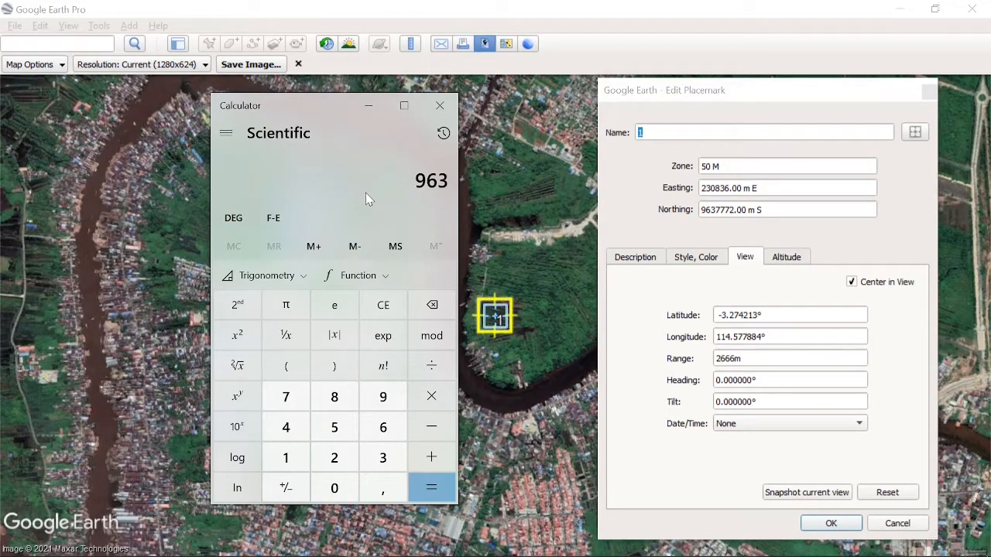
pyautogui.write('7.772')
pyautogui.press('-')
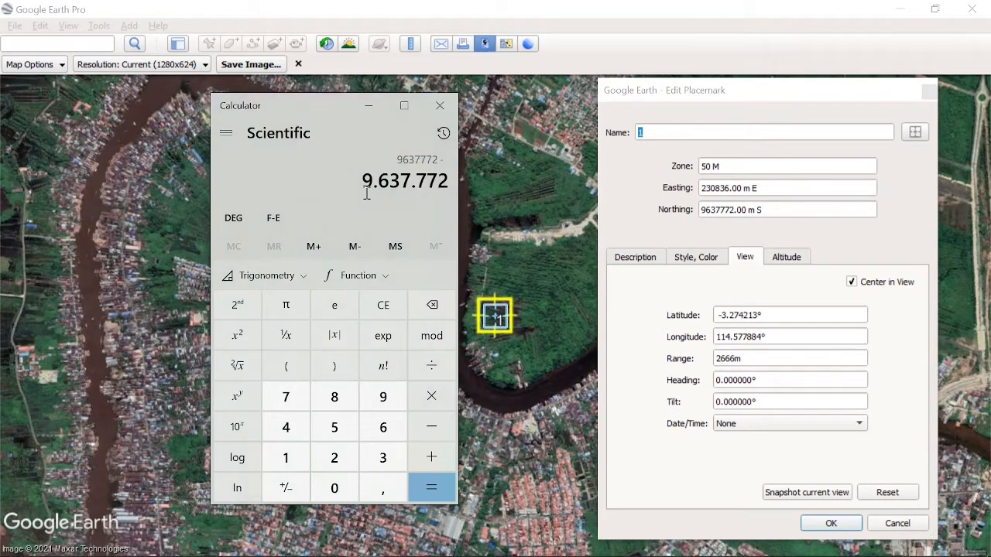
# - Cancel the placemark edit, bring Calculator and the Excel workbook into view, and select the doubled Tinggi in cell G7
pyautogui.click(902, 524)
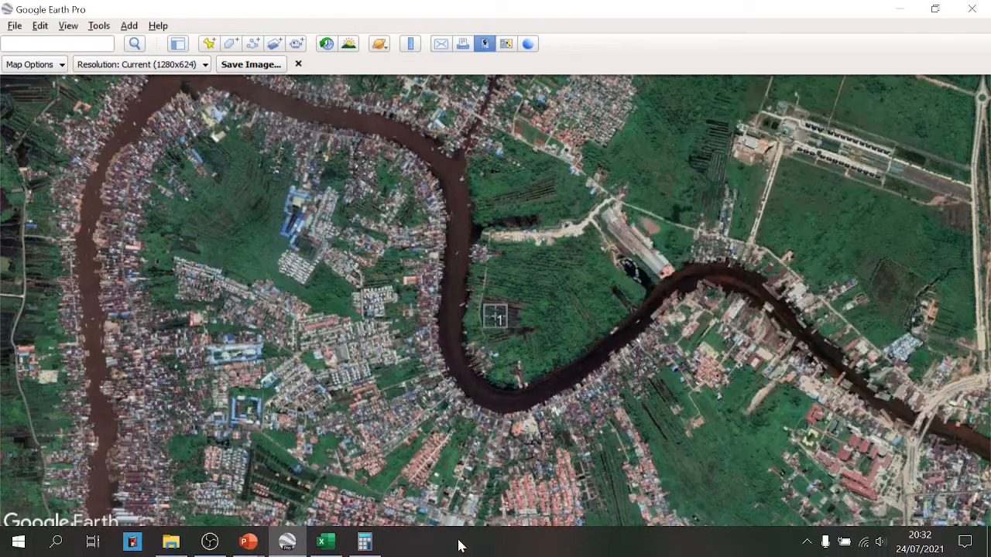
pyautogui.click(364, 542)
pyautogui.click(326, 542)
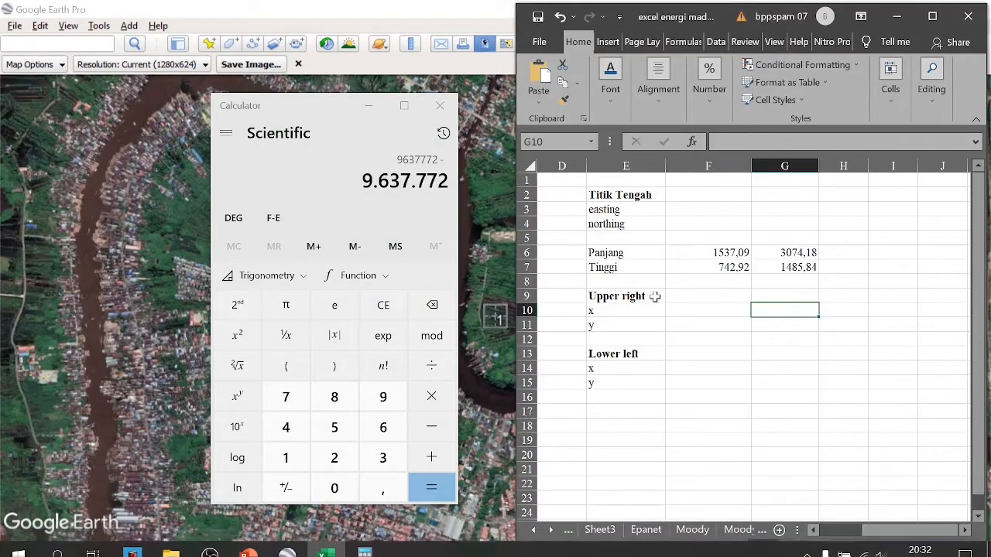
pyautogui.click(619, 266)
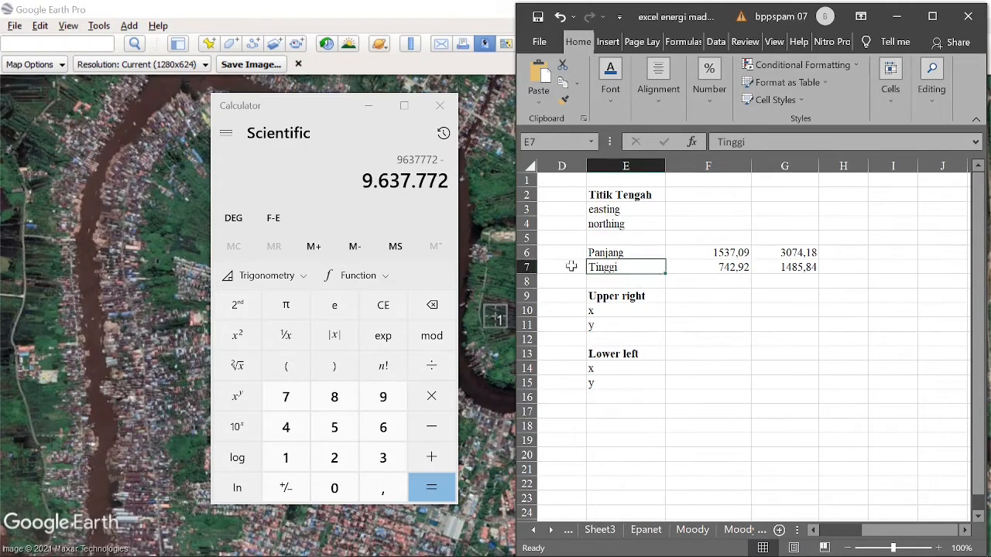
pyautogui.click(720, 270)
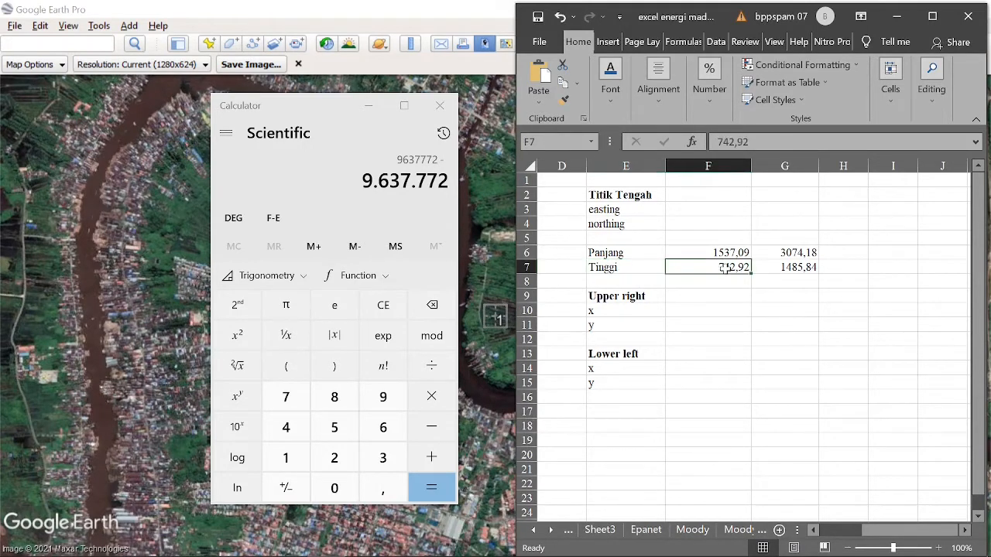
pyautogui.click(782, 265)
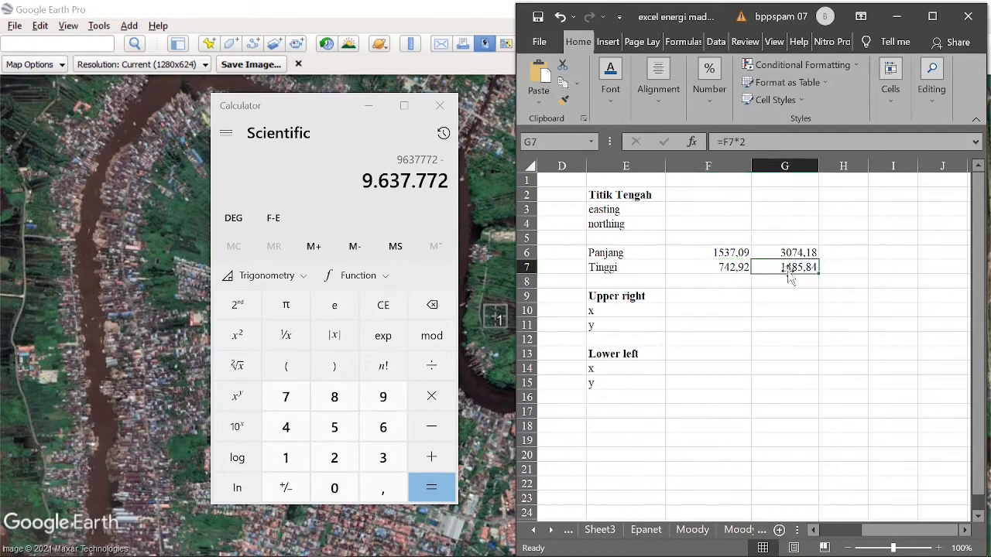
# - Subtract 1485,84 from the northing in Calculator, select the result and minimize Calculator
pyautogui.click(437, 210)
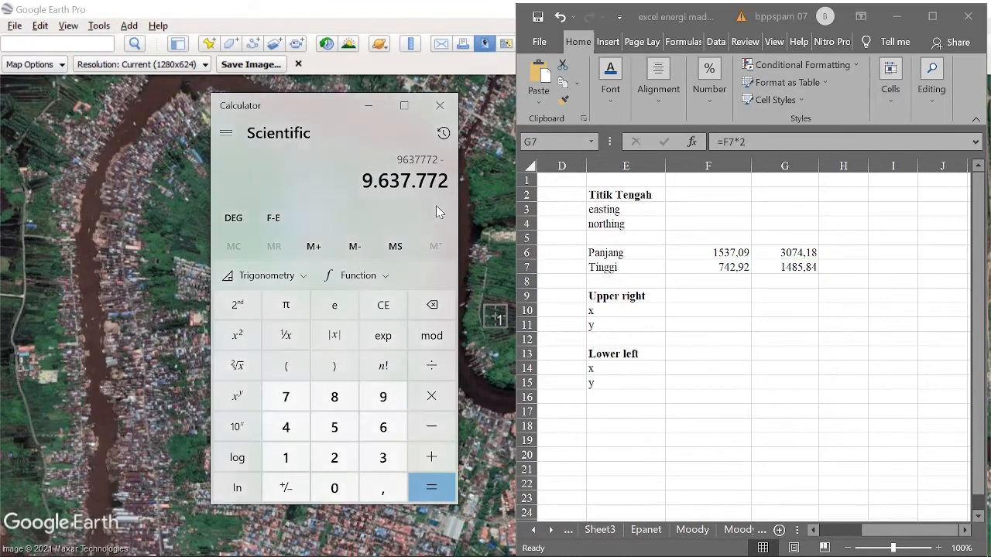
pyautogui.write('1.')
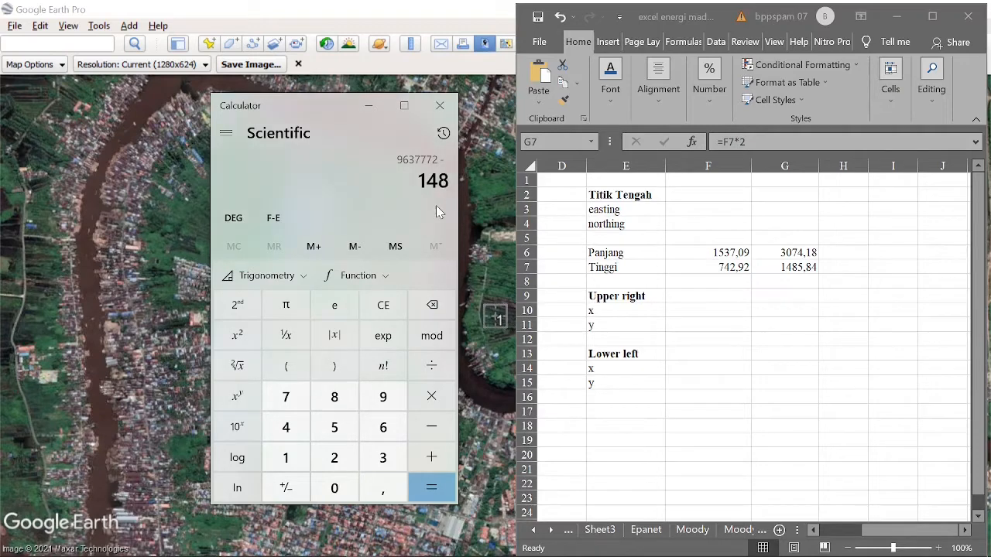
pyautogui.write('485,84')
pyautogui.press('Return')
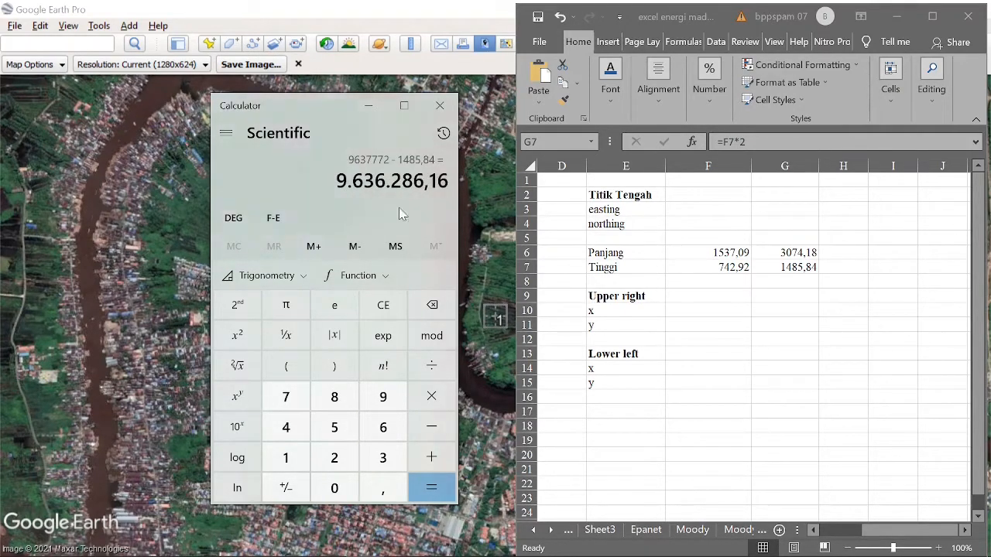
pyautogui.moveTo(339, 181); pyautogui.dragTo(463, 193)
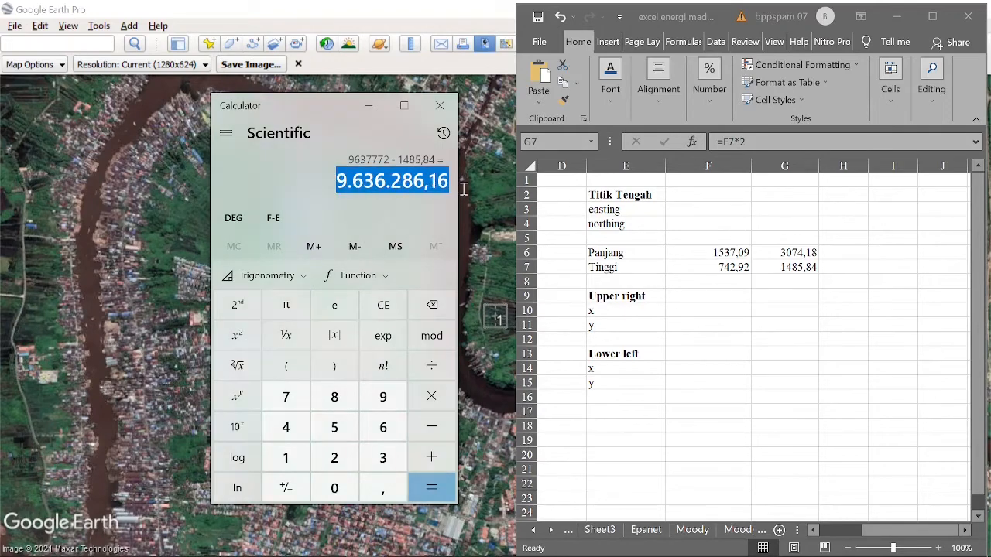
pyautogui.click(363, 106)
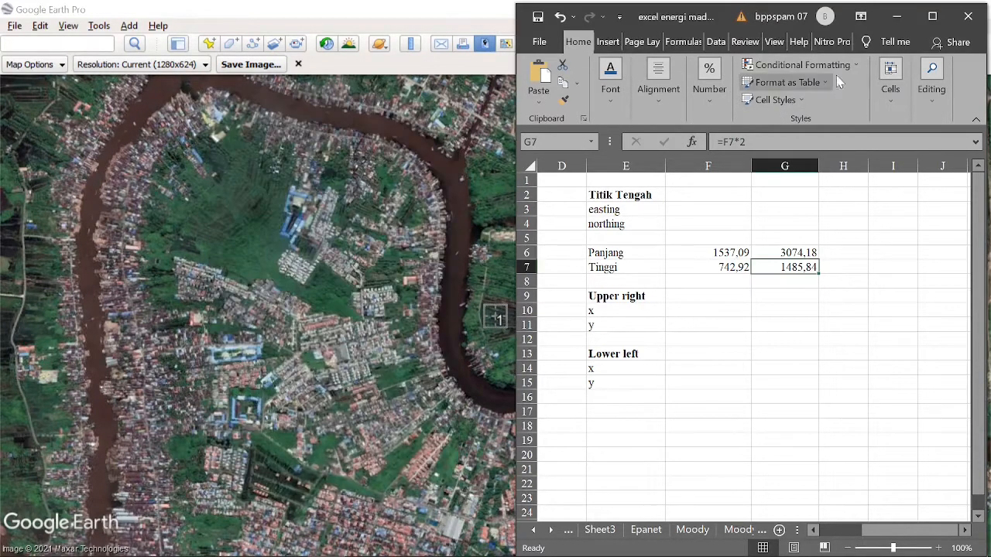
# - Minimize the Excel workbook and start a new Google Earth placemark named 2 with the cross-hairs icon
pyautogui.click(897, 16)
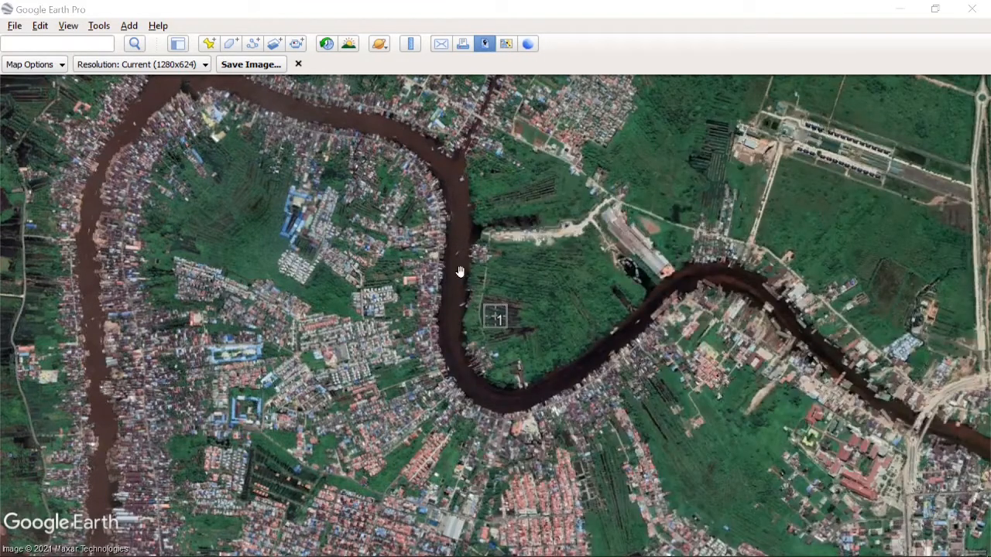
pyautogui.click(210, 43)
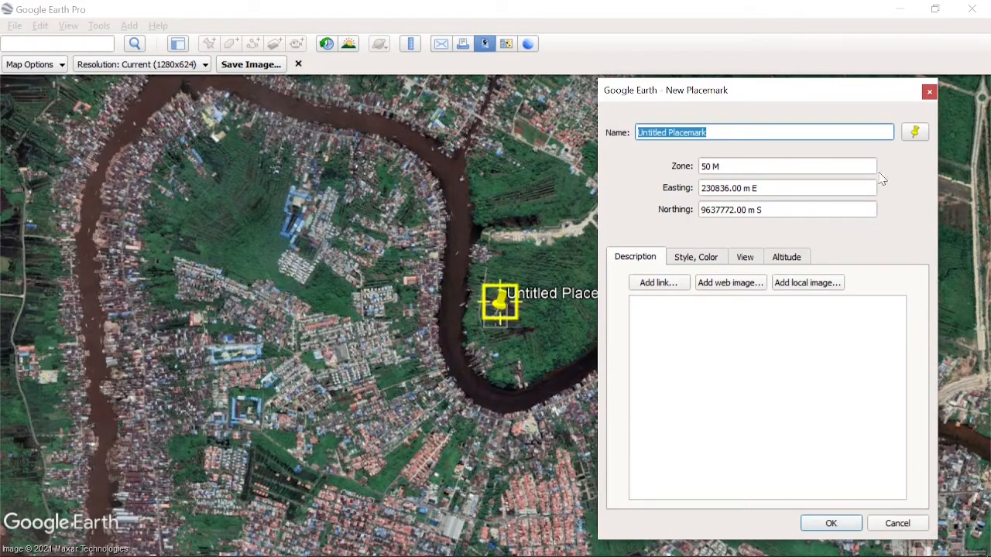
pyautogui.click(914, 132)
pyautogui.click(627, 283)
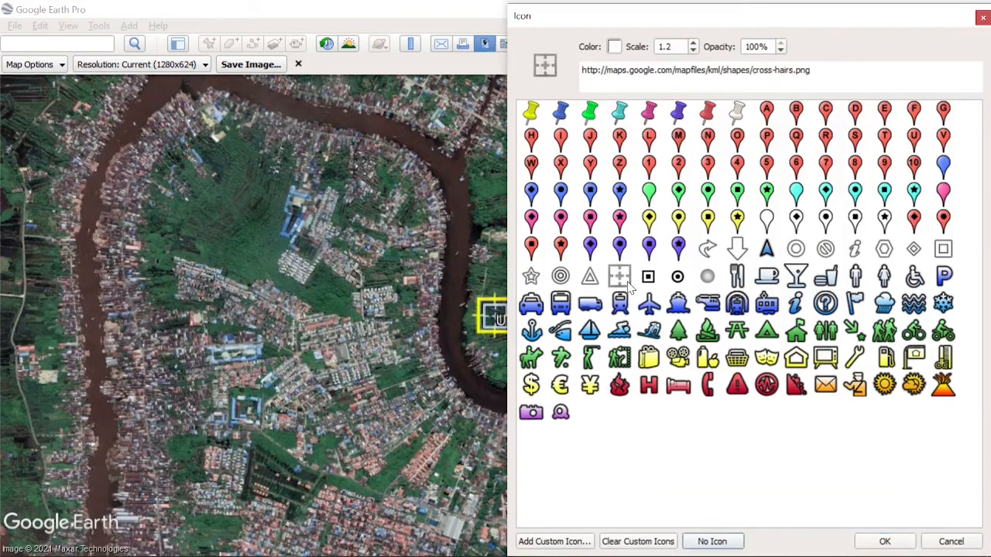
pyautogui.click(885, 541)
pyautogui.moveTo(721, 131); pyautogui.dragTo(577, 124)
pyautogui.write('2')
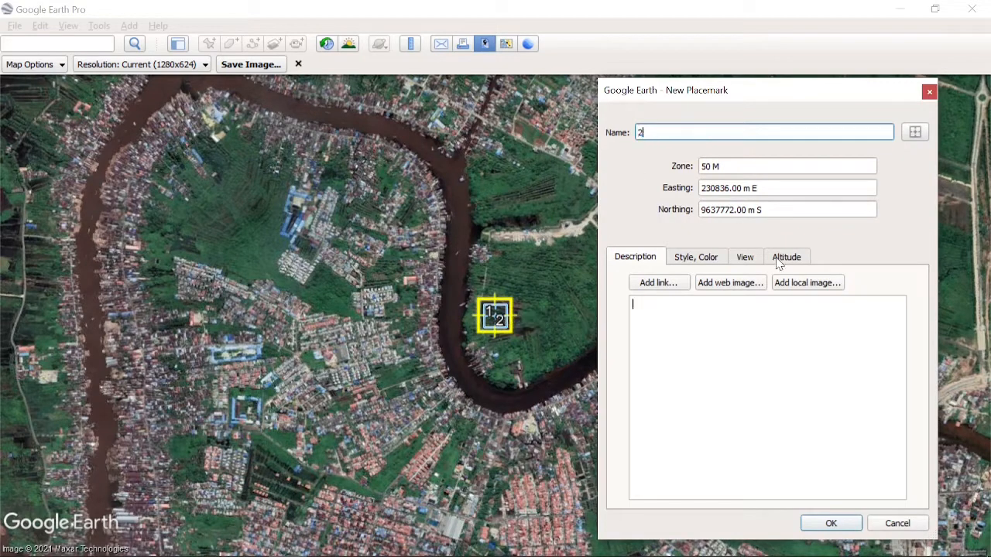
# - Set the new placemark's northing to 9636286.16 m S, check its view settings and save the placemark
pyautogui.click(740, 211)
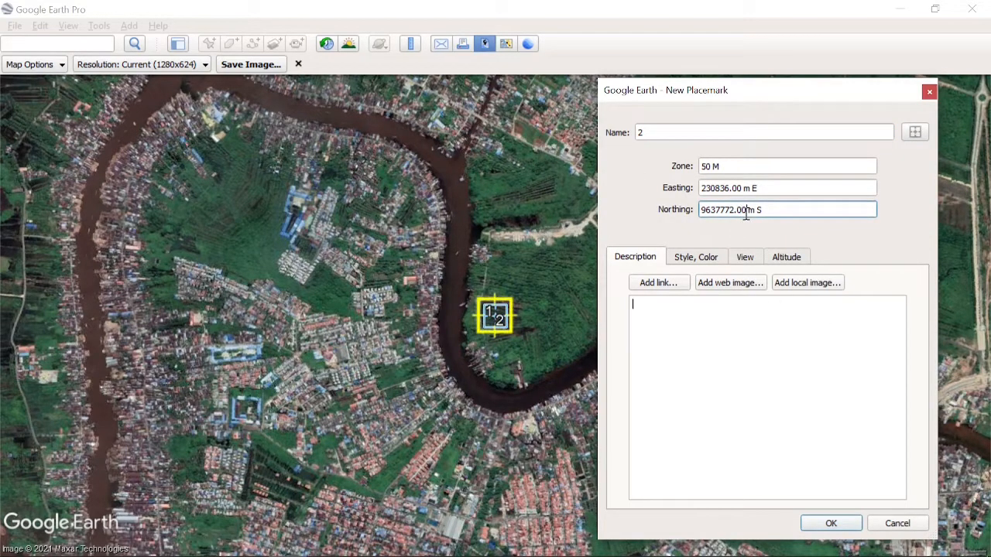
pyautogui.moveTo(746, 210); pyautogui.dragTo(685, 219)
pyautogui.write('9.636.286,36')
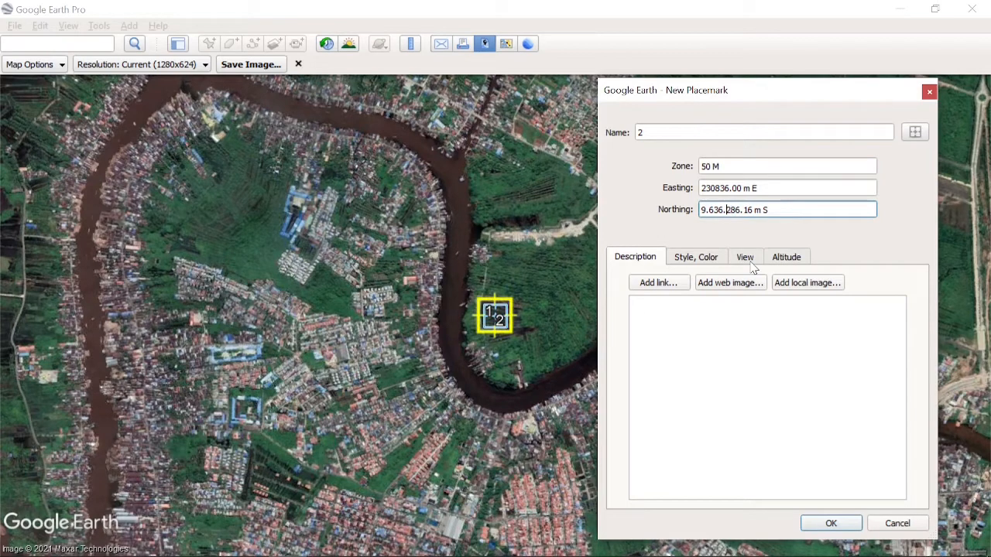
pyautogui.press('BackSpace')
pyautogui.press('Left')
pyautogui.press('Left')
pyautogui.press('BackSpace')
pyautogui.click(744, 258)
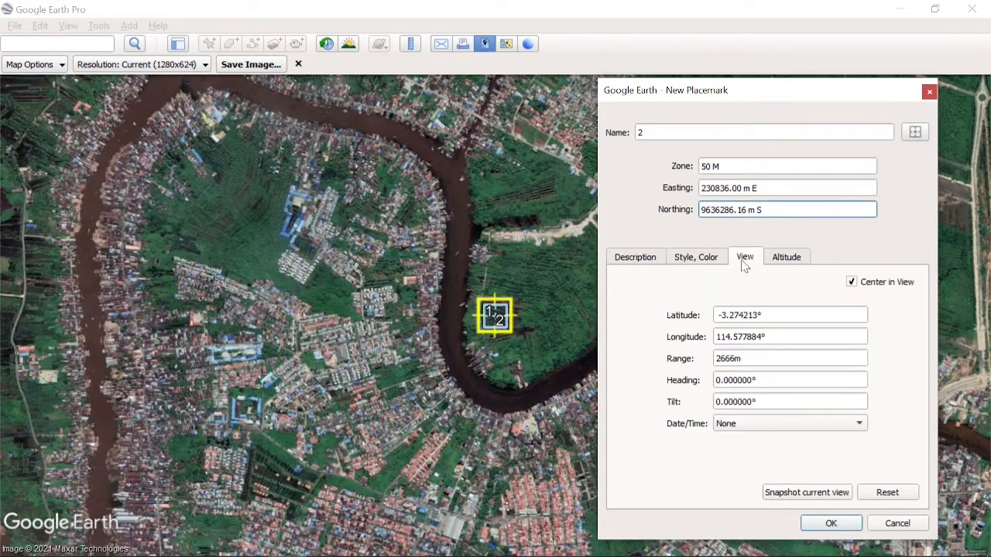
pyautogui.click(836, 524)
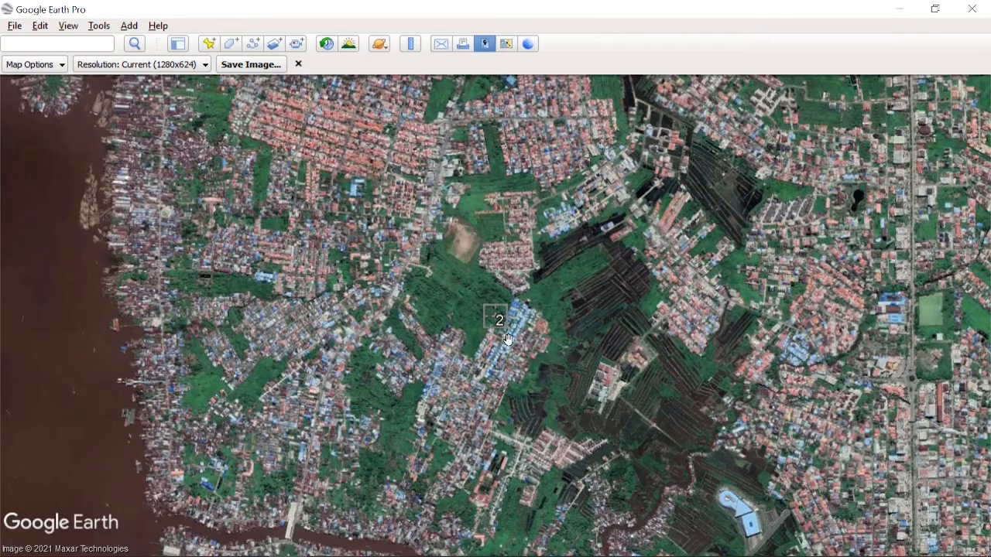
# - Check placemark 2's position relative to placemark 1, and save the image centred on placemark 2 as B.jpg in Pictures
pyautogui.scroll(-5, 511, 341)
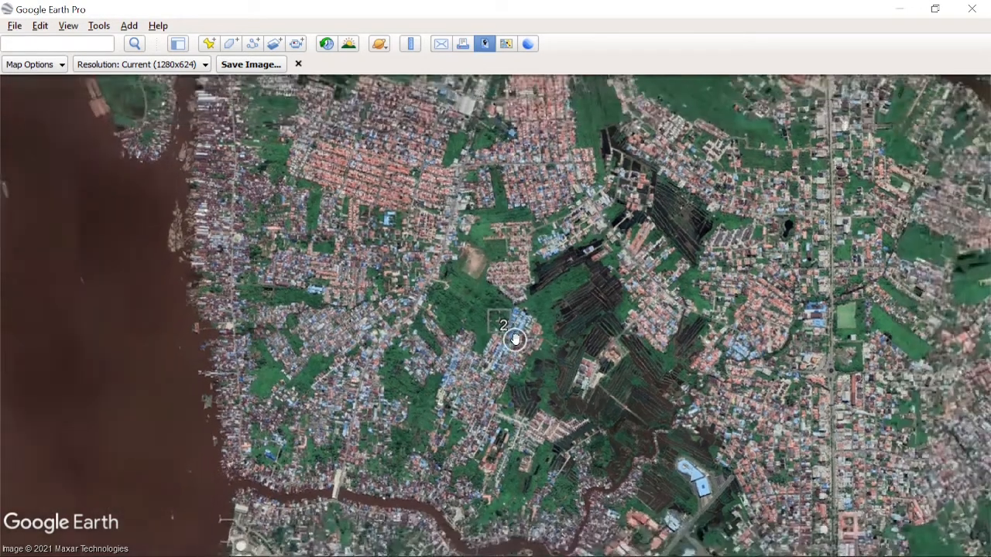
pyautogui.moveTo(526, 268); pyautogui.dragTo(518, 325)
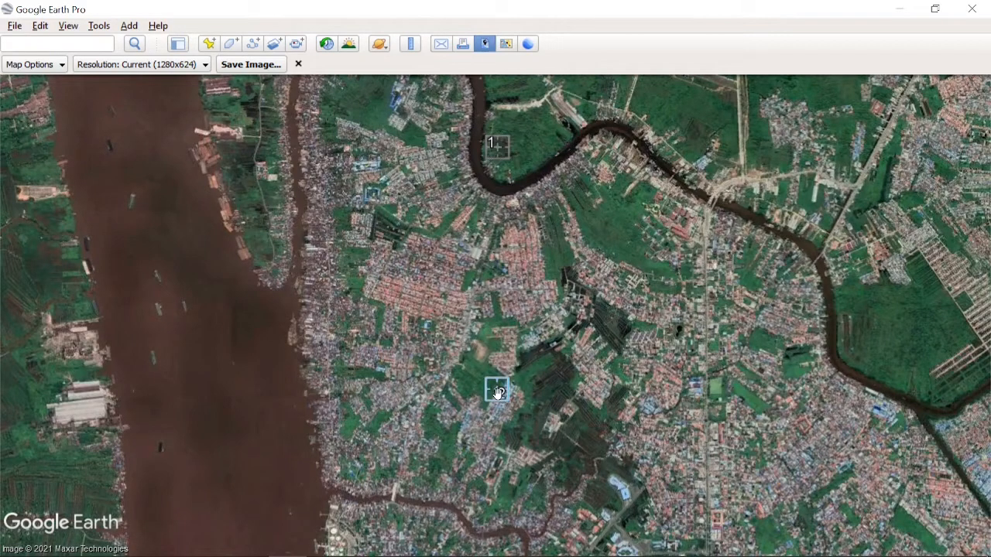
pyautogui.scroll(3, 499, 393)
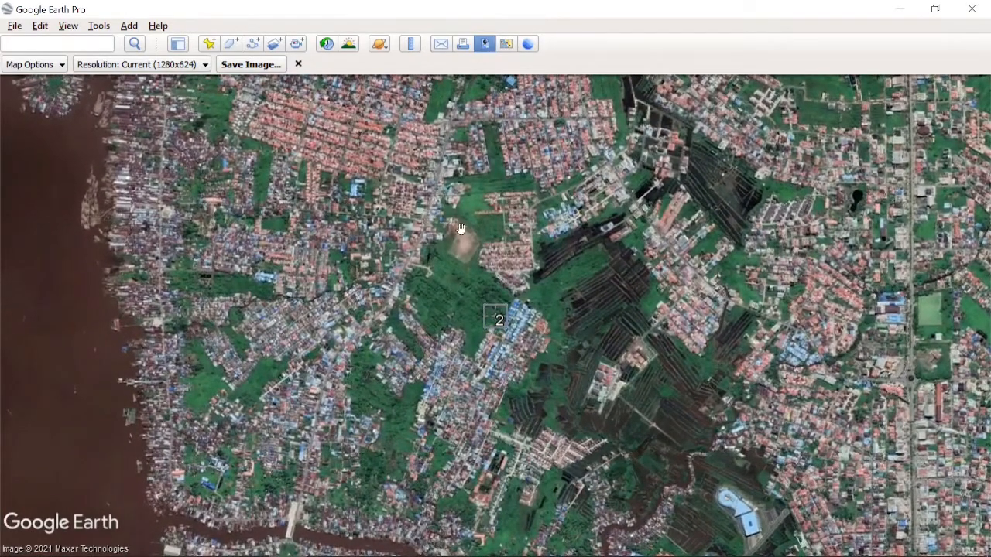
pyautogui.click(253, 66)
pyautogui.click(113, 367)
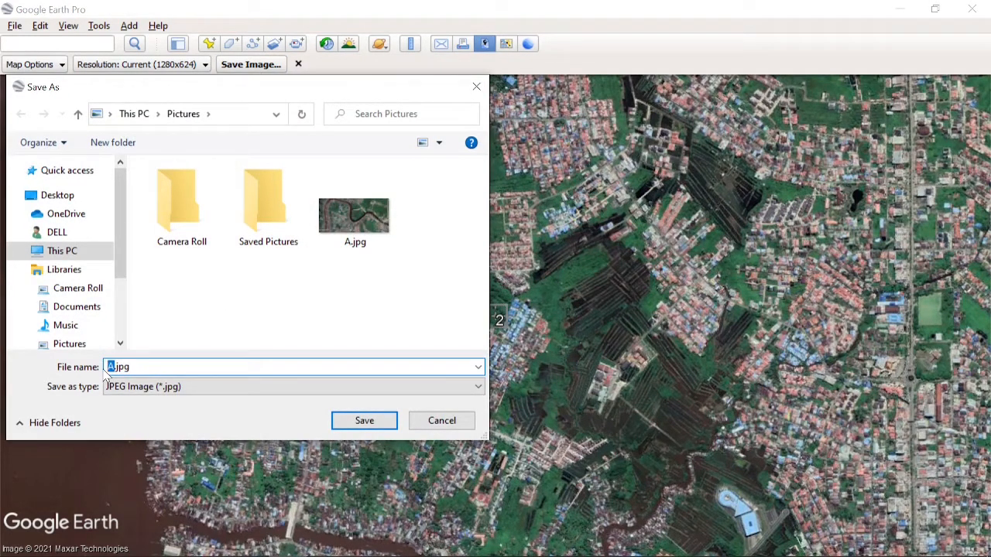
pyautogui.press('Return')
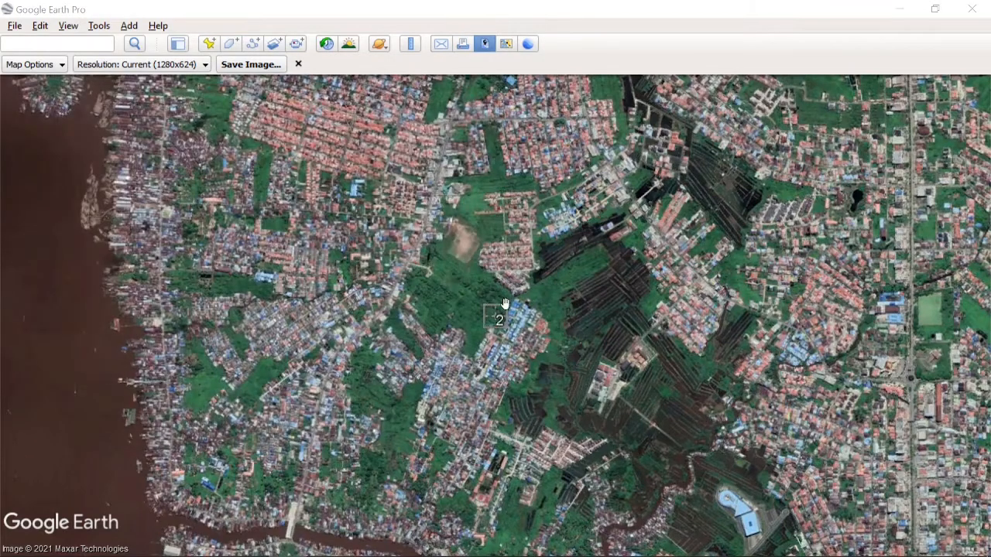
# - Open placemark 2's properties, compare its northing with the Calculator result, and close the properties without changes
pyautogui.rightClick(495, 316)
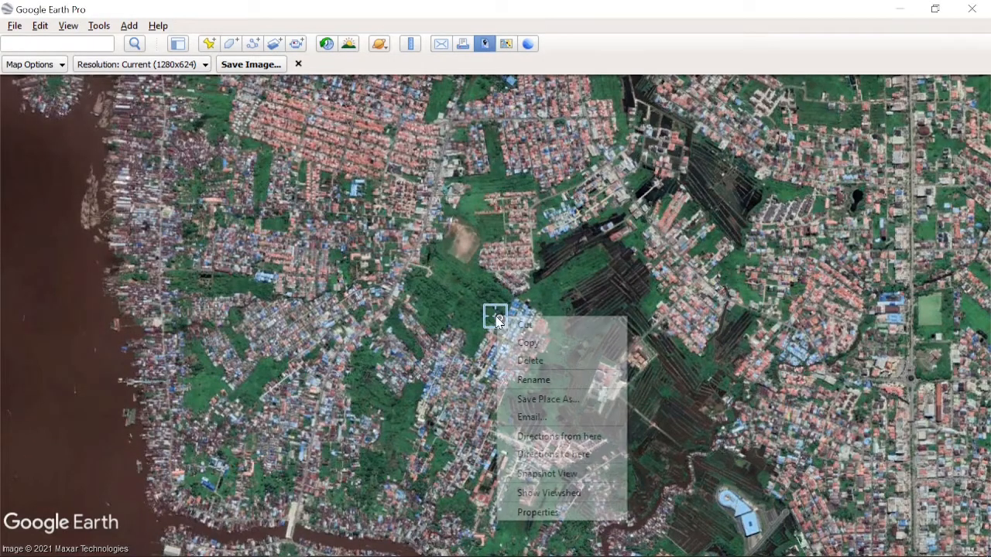
pyautogui.click(542, 511)
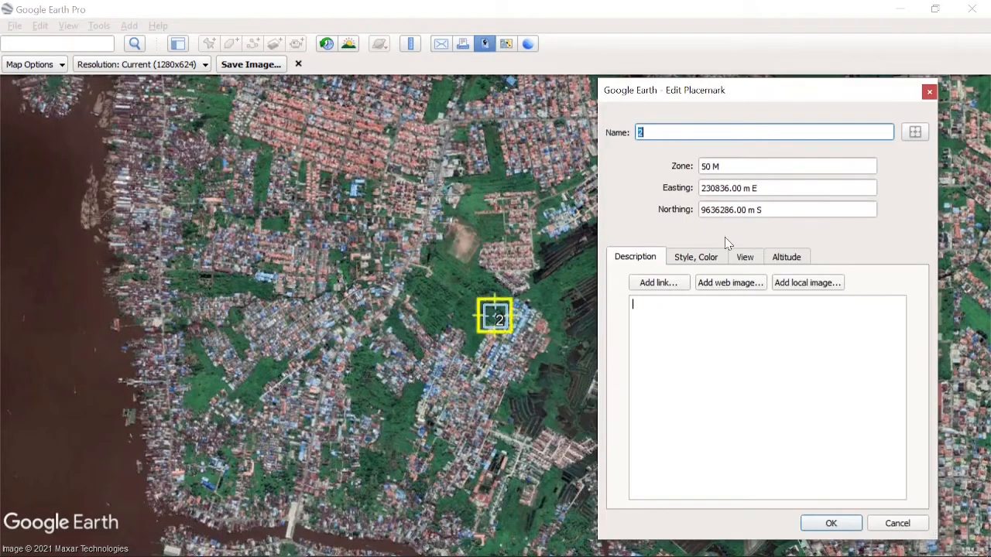
pyautogui.click(364, 552)
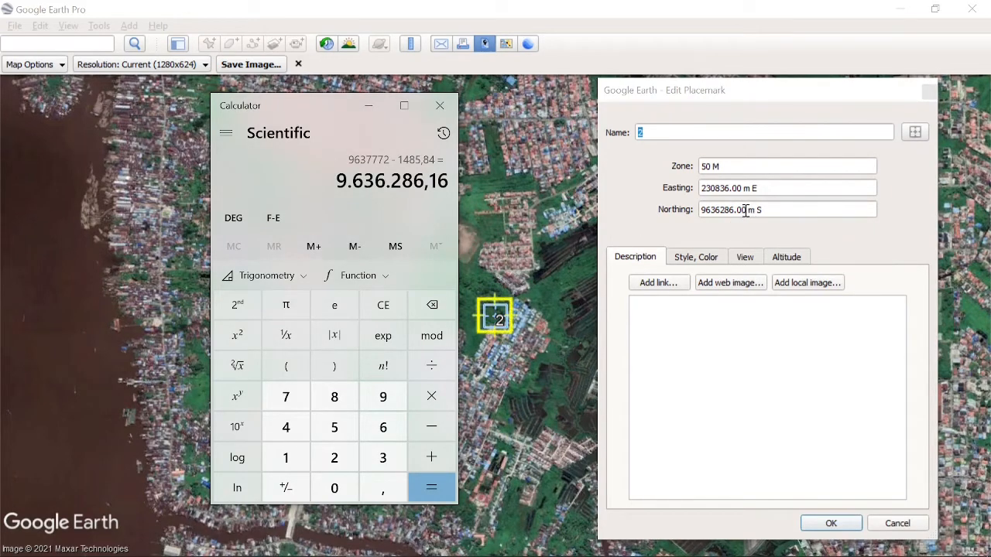
pyautogui.moveTo(744, 210); pyautogui.dragTo(700, 210)
pyautogui.click(364, 542)
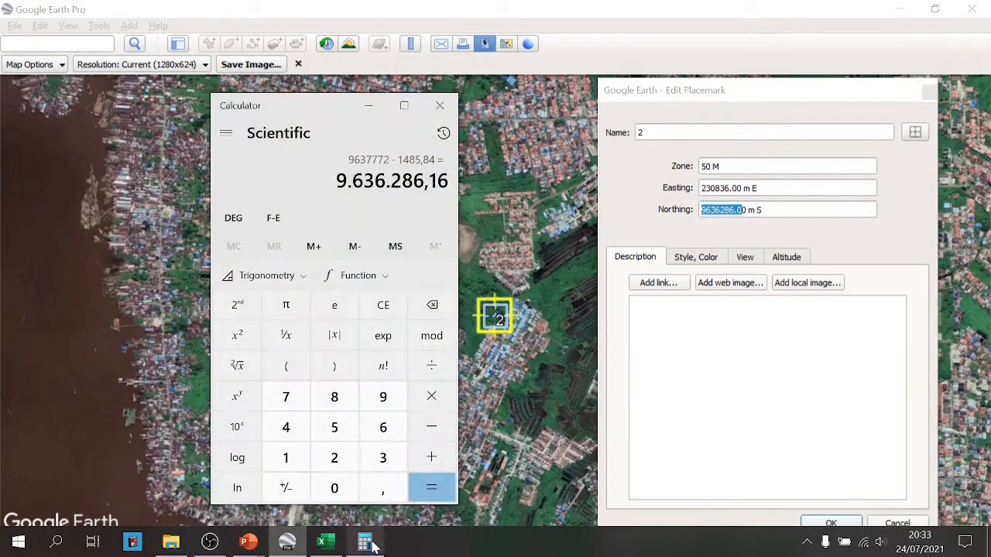
pyautogui.click(879, 524)
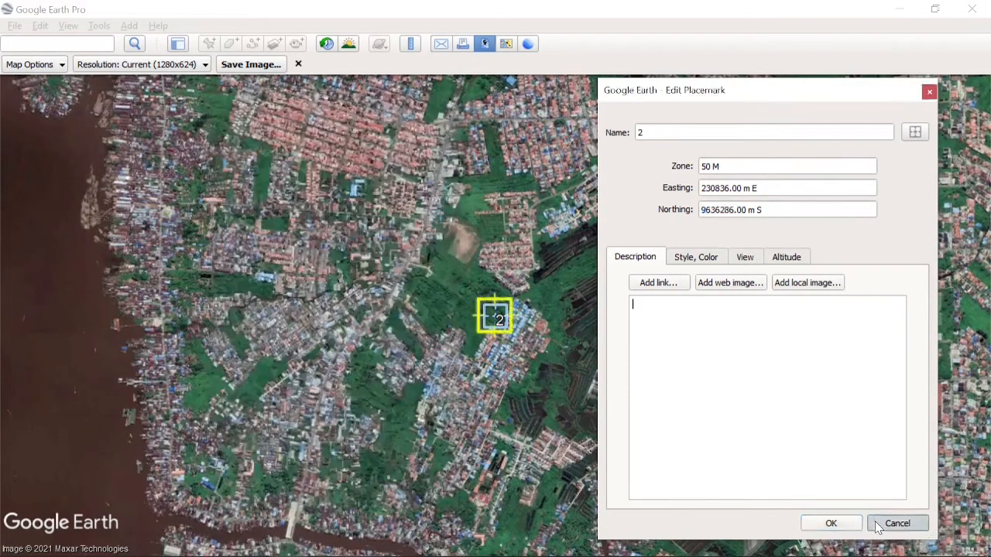
# - Subtract 1485,84 from 9636286,16 in Calculator, copy the result, and minimize Excel and Calculator
pyautogui.click(359, 547)
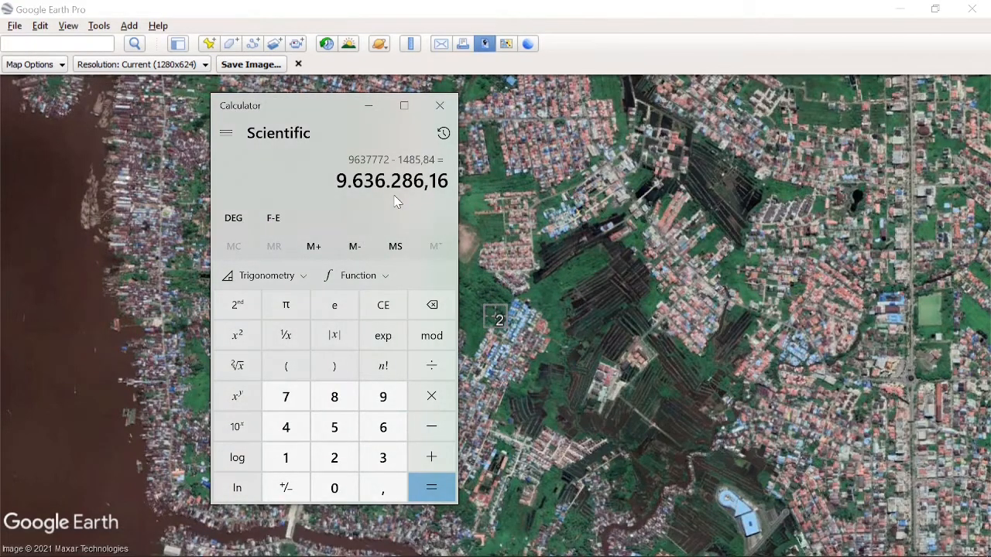
pyautogui.press('-')
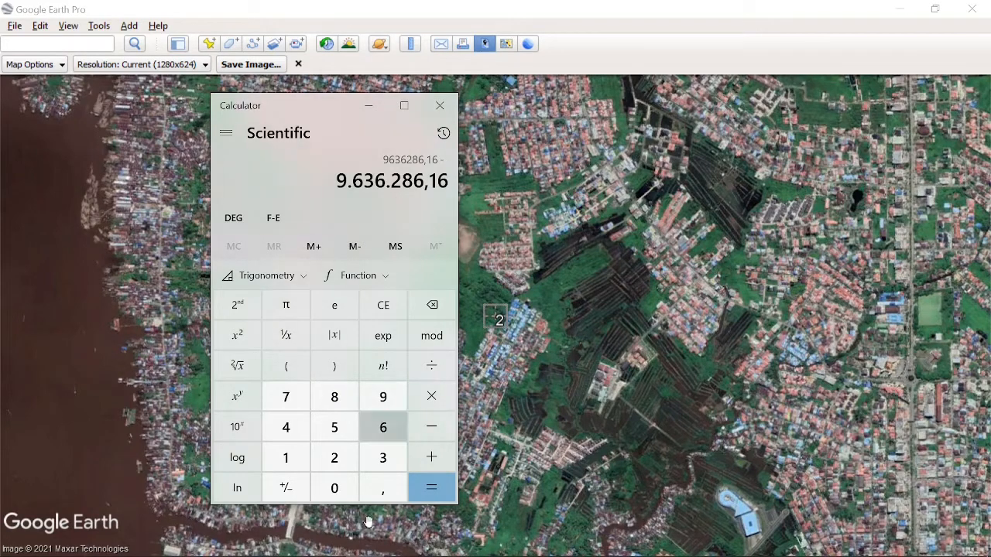
pyautogui.click(325, 541)
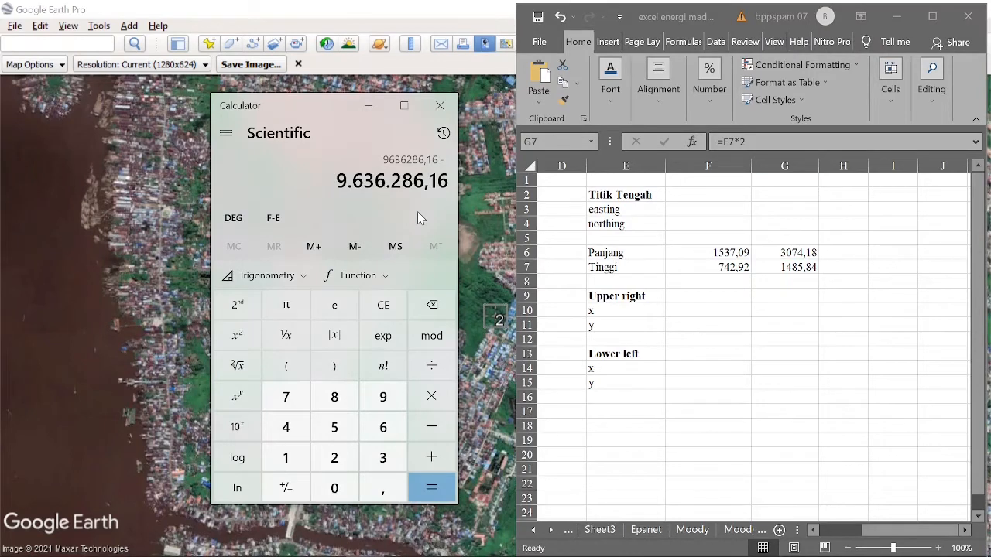
pyautogui.write('1485')
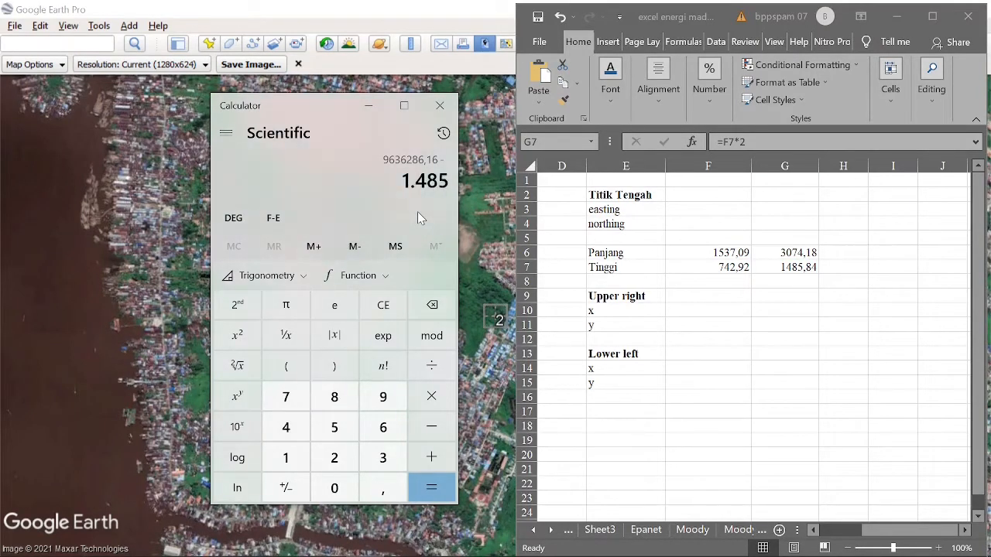
pyautogui.write(',84')
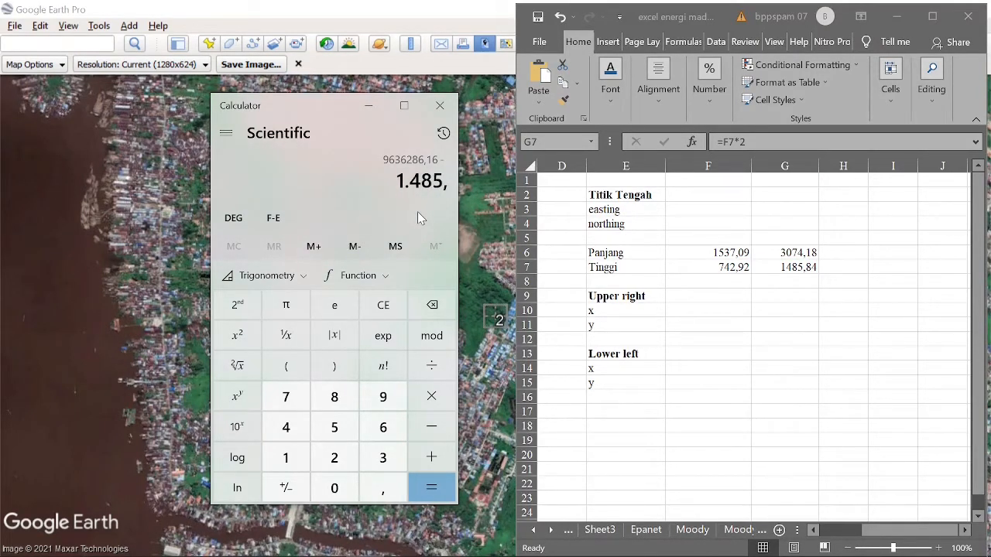
pyautogui.press('Return')
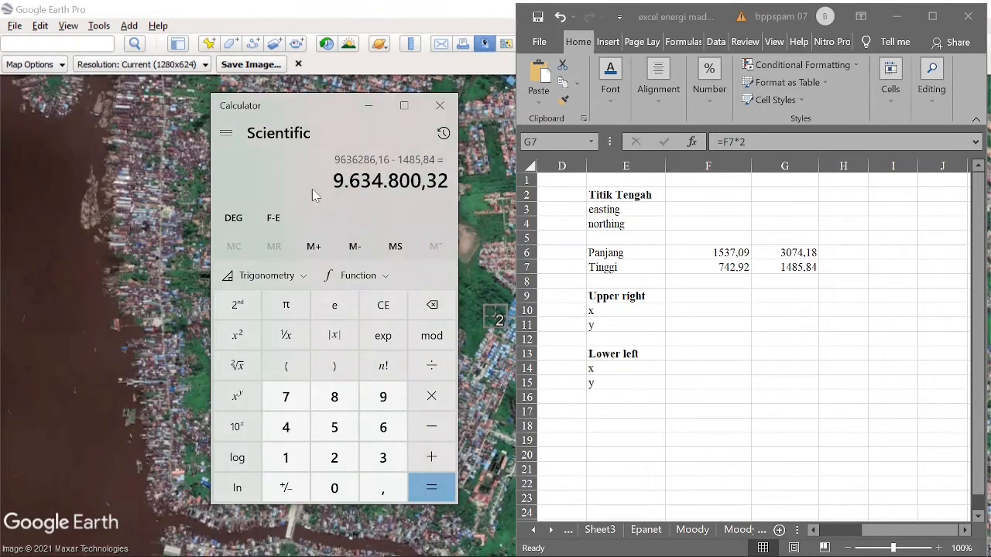
pyautogui.moveTo(333, 181); pyautogui.dragTo(455, 203)
pyautogui.hotkey('ctrl', 'c')
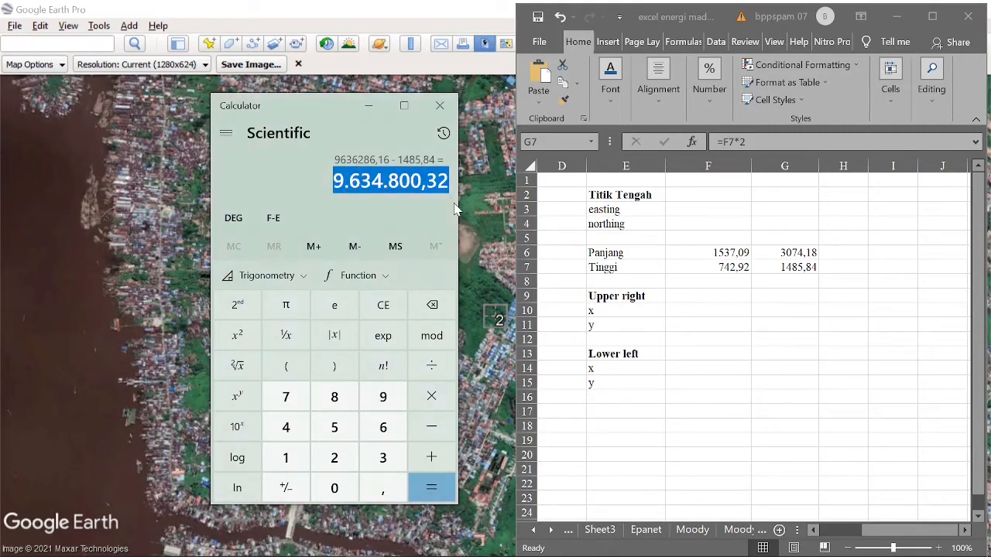
pyautogui.click(895, 15)
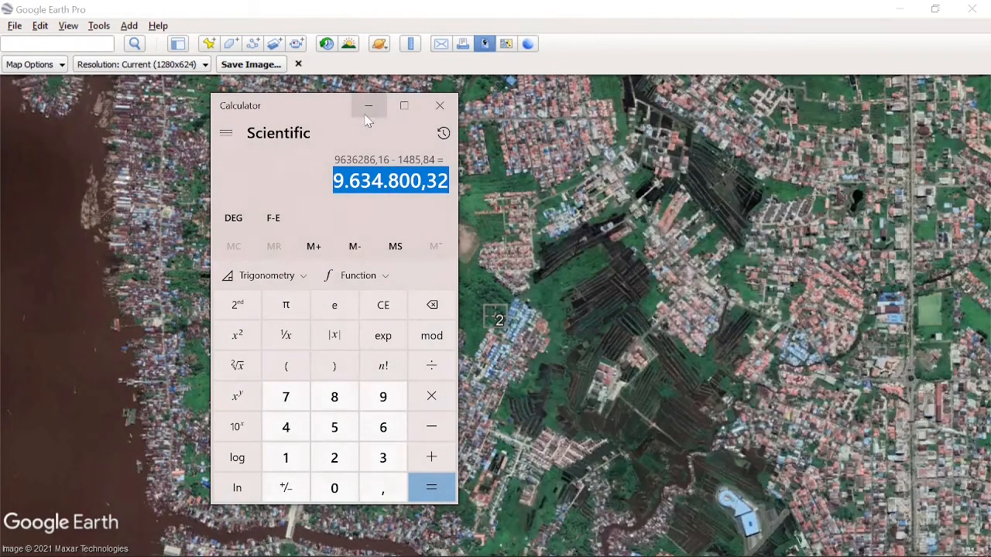
pyautogui.click(366, 107)
# - Start a new placemark named 3 in Google Earth and replace its northing with the copied Calculator result
pyautogui.click(208, 43)
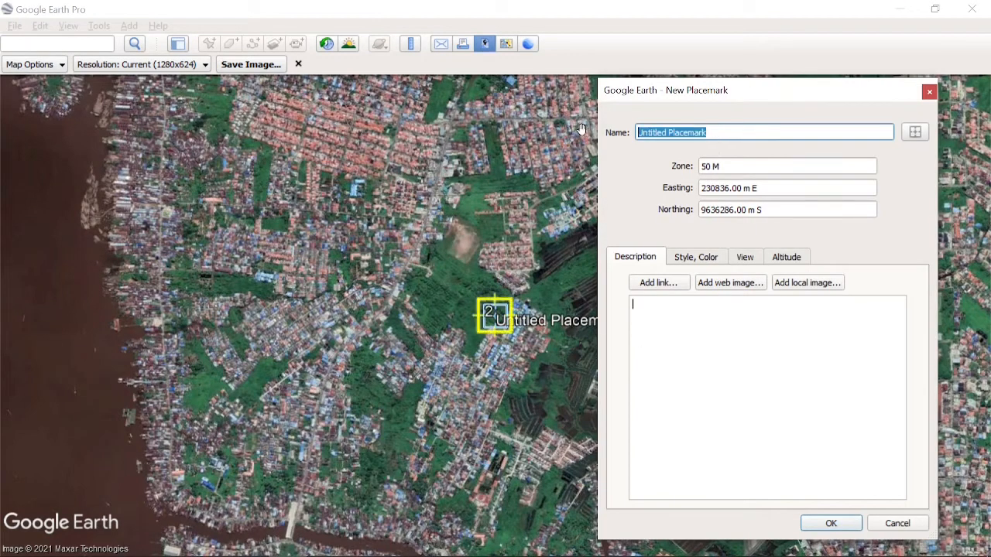
pyautogui.write('3')
pyautogui.moveTo(743, 210); pyautogui.dragTo(691, 210)
pyautogui.hotkey('ctrl', 'v')
# - Correct the separators in placemark 3's northing to read 9634800.32 m S, check its view settings and save the placemark
pyautogui.click(744, 210)
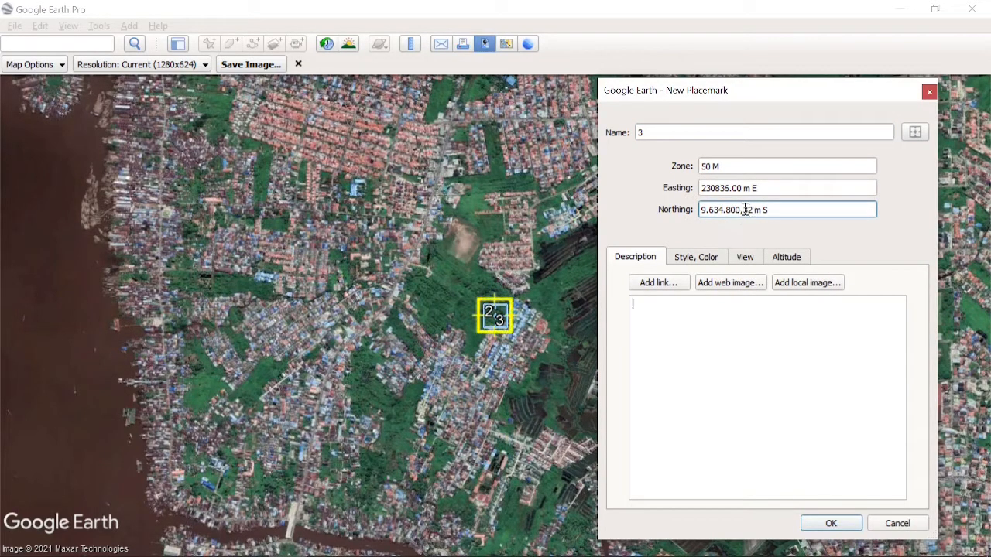
pyautogui.press('BackSpace')
pyautogui.press('Left')
pyautogui.press('Left')
pyautogui.press('Left')
pyautogui.press('BackSpace')
pyautogui.press('Left')
pyautogui.press('Left')
pyautogui.press('Left')
pyautogui.press('BackSpace')
pyautogui.click(748, 263)
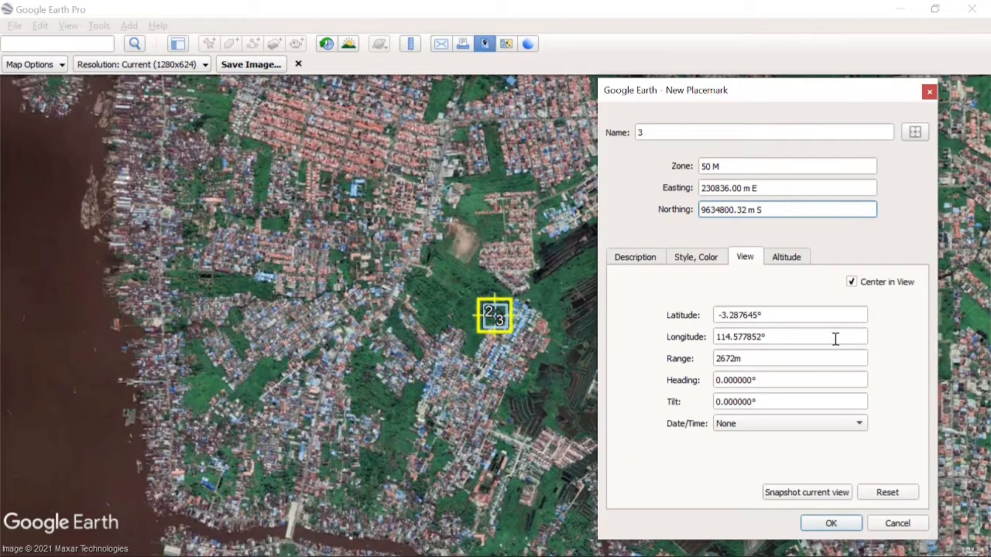
pyautogui.click(842, 520)
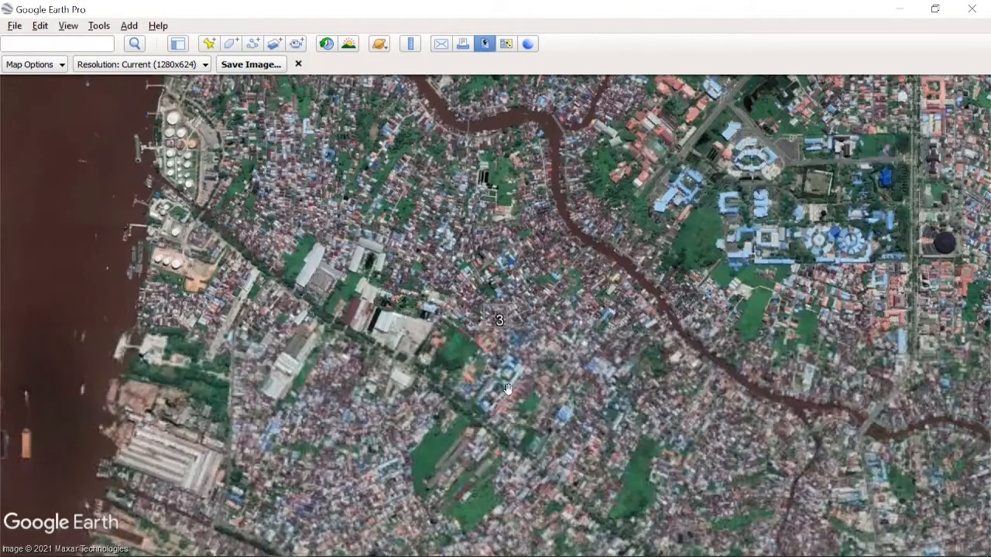
# - Save the image centred on placemark 3 as C.jpg in the Pictures folder
pyautogui.click(250, 64)
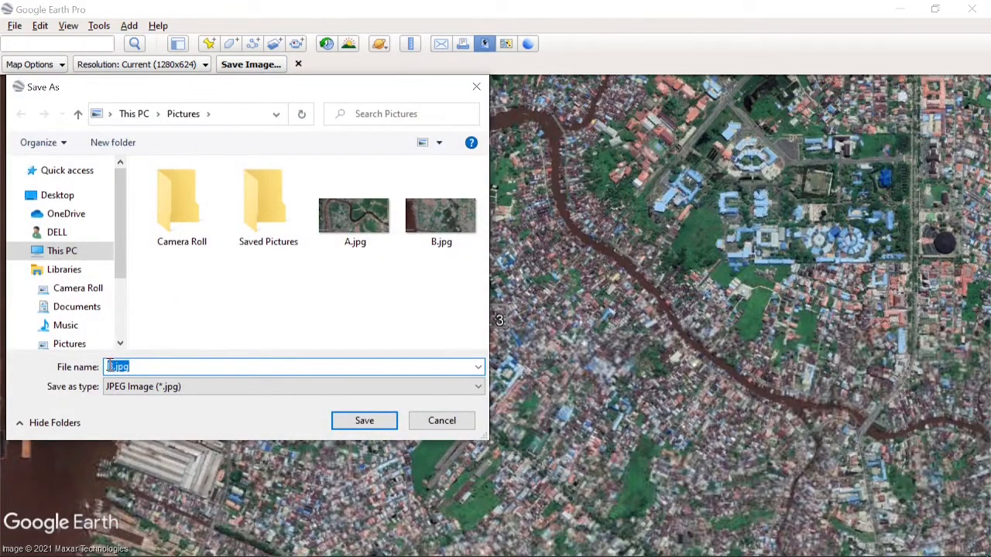
pyautogui.click(113, 367)
pyautogui.write('C')
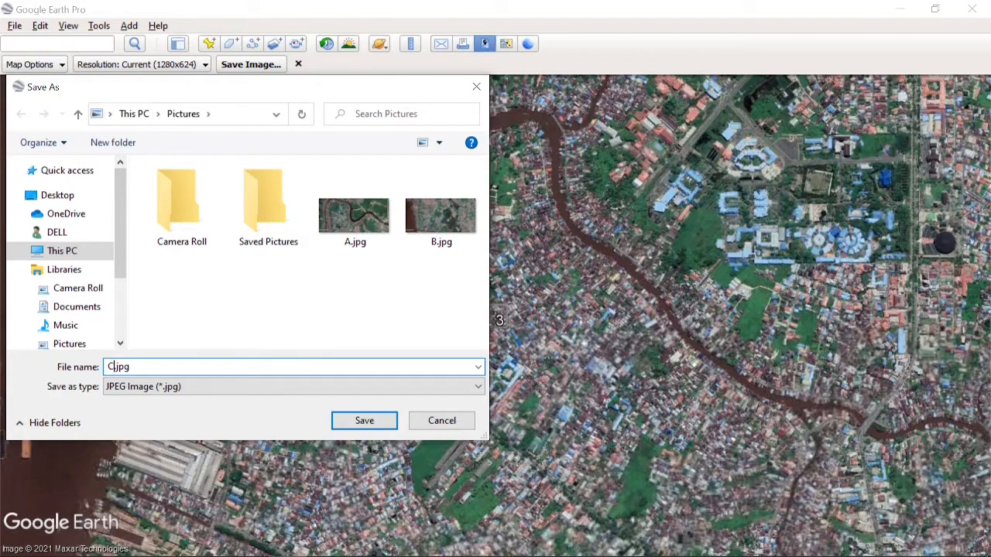
pyautogui.click(348, 422)
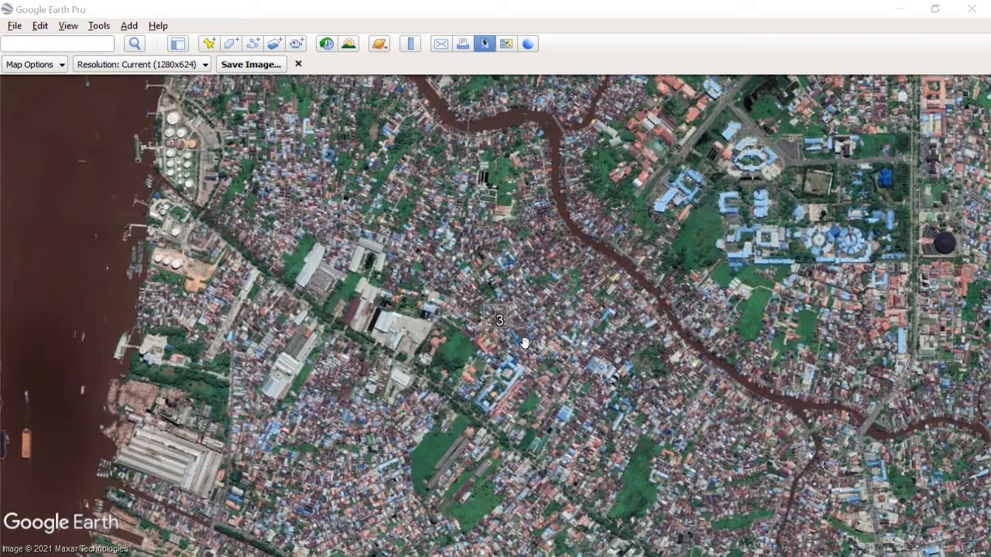
# - Examine the positions of placemarks 2 and 3 relative to each other on the map
pyautogui.scroll(-2, 525, 343)
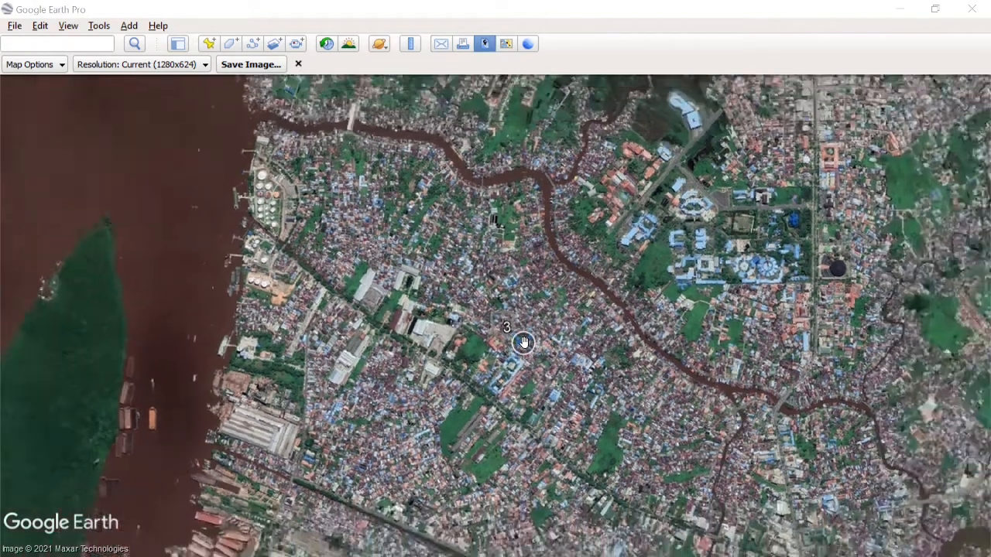
pyautogui.moveTo(551, 242); pyautogui.dragTo(527, 403)
pyautogui.scroll(-1, 523, 281)
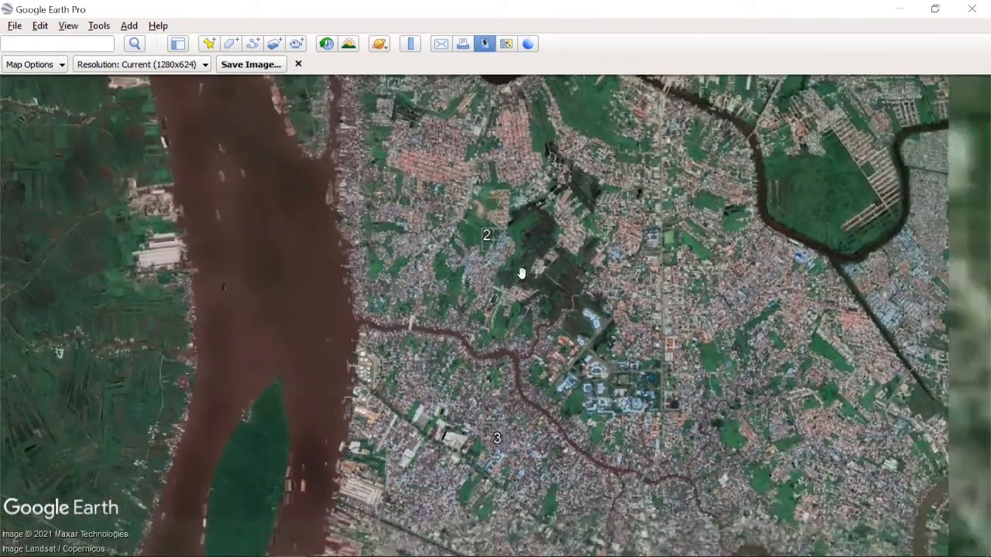
# - Copy the whole-number easting 230836 from placemark 2's properties into cell G3 of the Excel sheet, beside the Titik Tengah easting label
pyautogui.moveTo(491, 237)
pyautogui.mouseDown()
pyautogui.moveTo(490, 272)
pyautogui.moveTo(507, 260)
pyautogui.mouseUp()
pyautogui.scroll(-1, 507, 260)
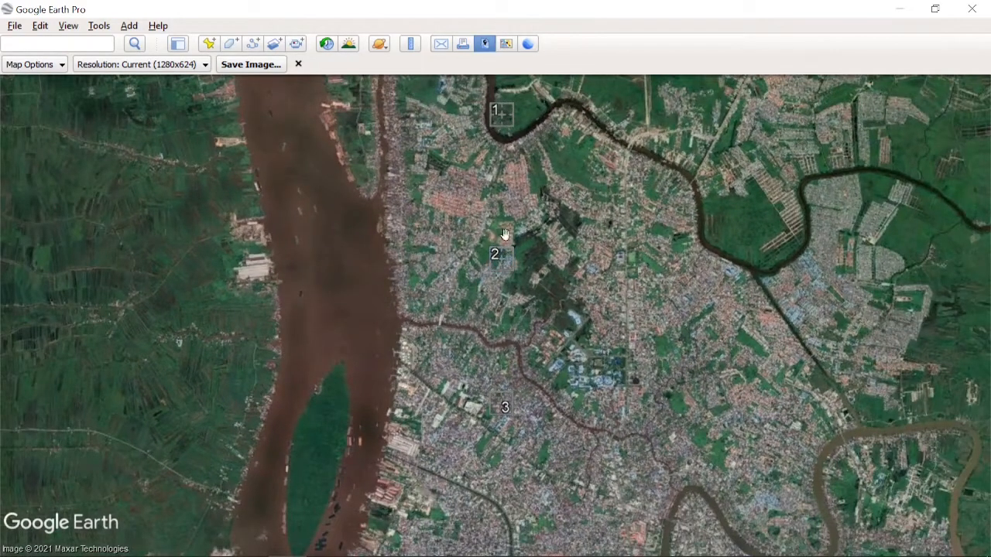
pyautogui.scroll(3, 494, 262)
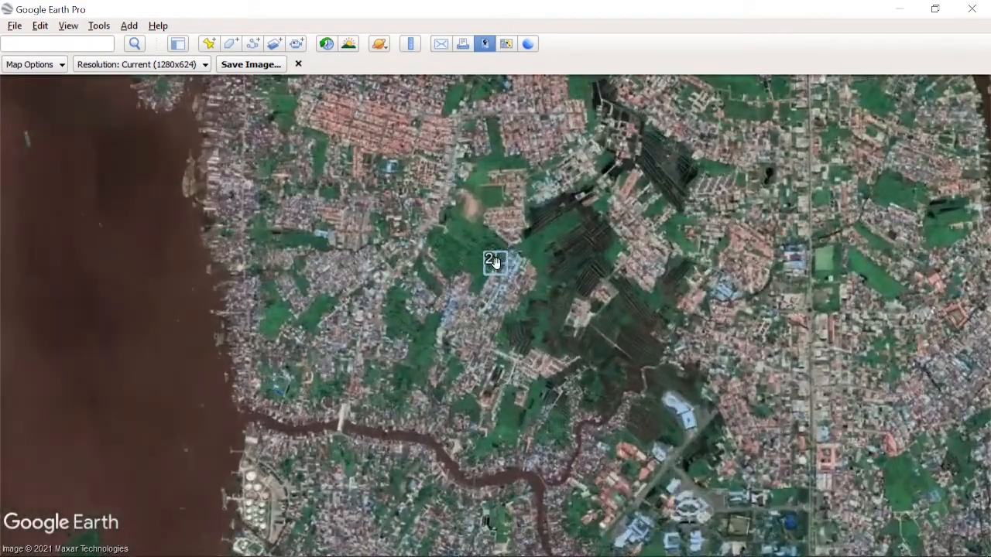
pyautogui.rightClick(493, 262)
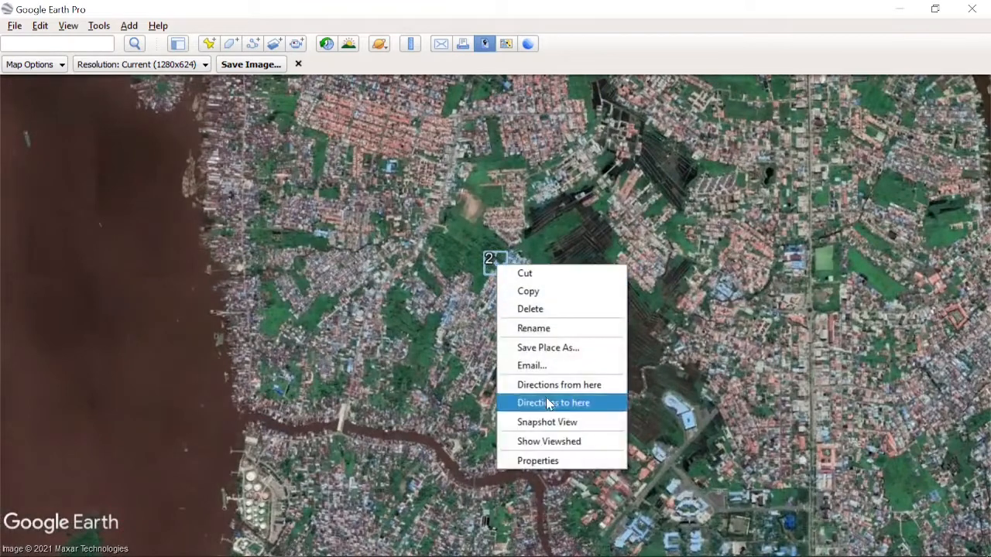
pyautogui.click(555, 460)
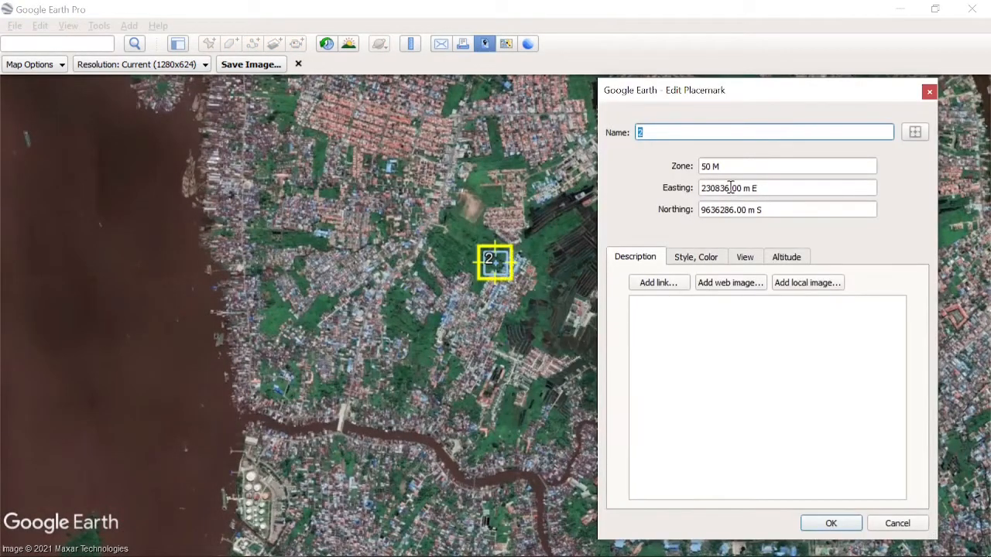
pyautogui.moveTo(730, 187); pyautogui.dragTo(701, 193)
pyautogui.hotkey('ctrl', 'c')
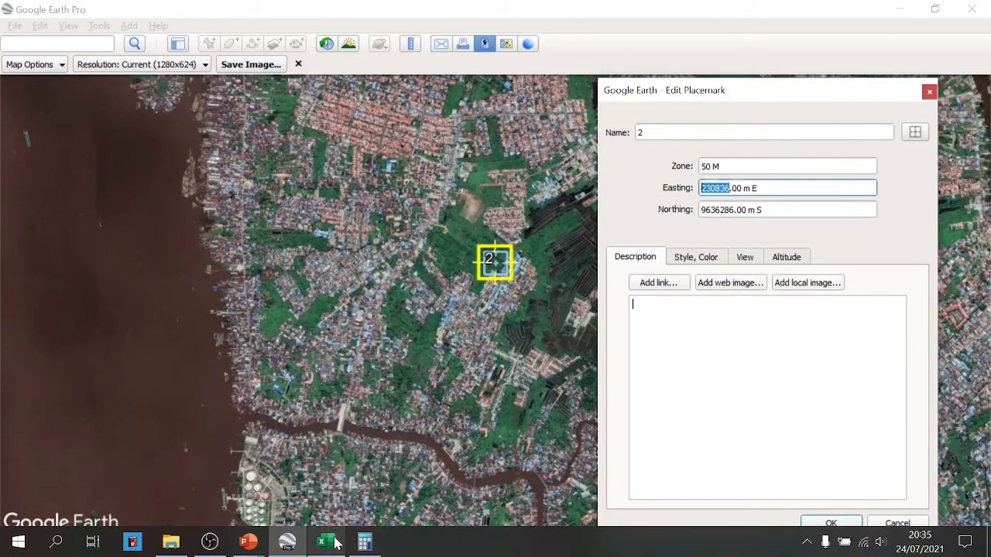
pyautogui.click(325, 540)
pyautogui.click(774, 209)
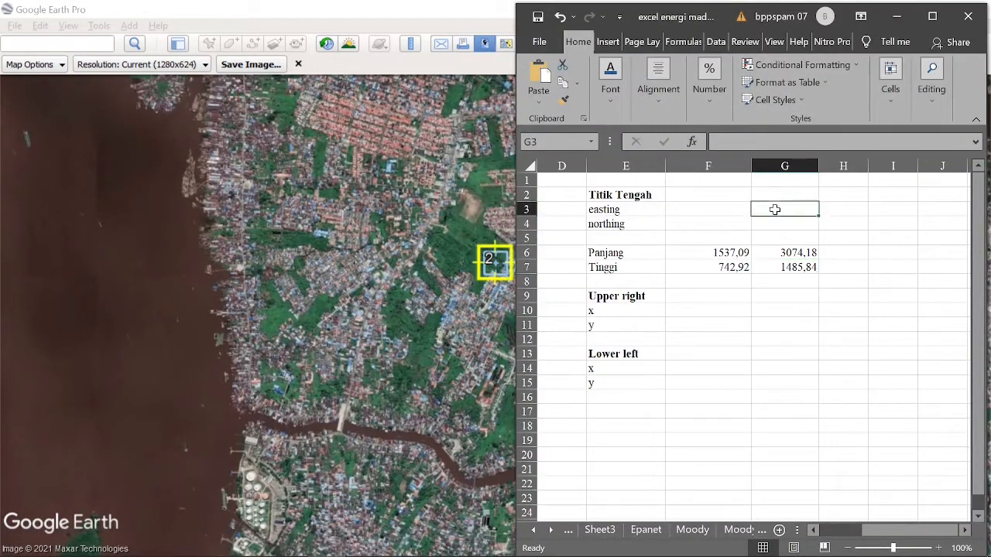
pyautogui.hotkey('ctrl', 'v')
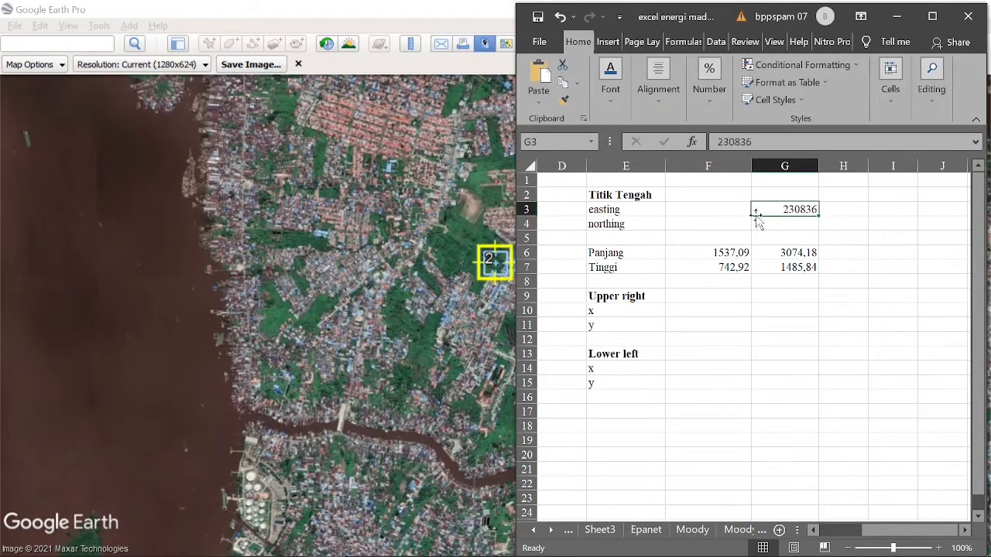
# - Copy placemark 2's whole-number northing 9636286 into cell G4 of the Excel sheet, then close the placemark's properties without changes
pyautogui.click(499, 249)
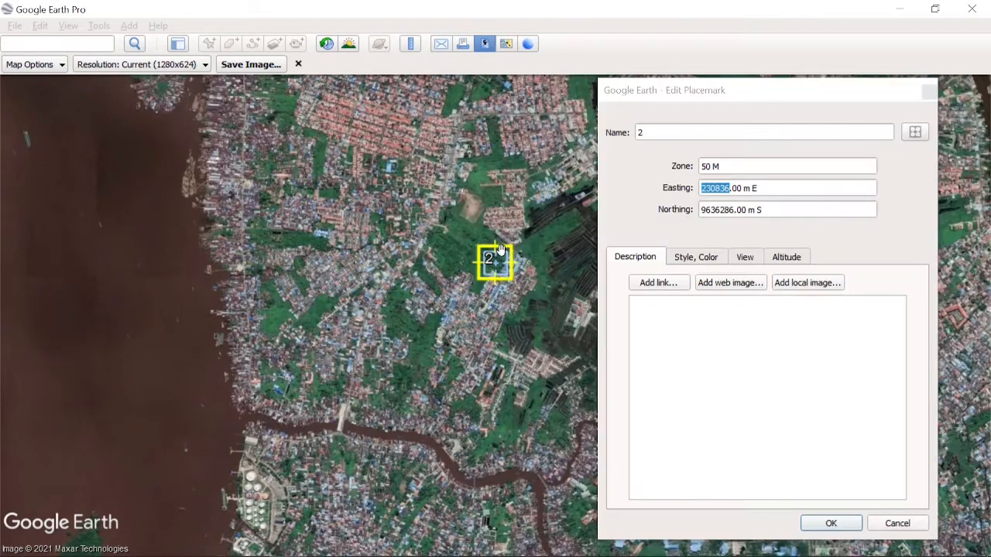
pyautogui.doubleClick(734, 211)
pyautogui.hotkey('ctrl', 'c')
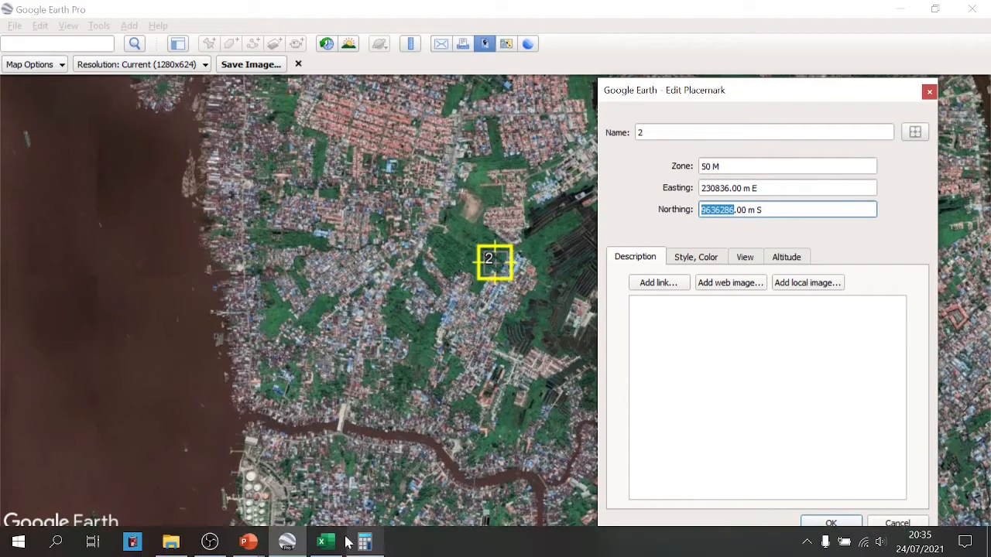
pyautogui.click(326, 541)
pyautogui.click(783, 224)
pyautogui.hotkey('ctrl', 'v')
pyautogui.click(791, 352)
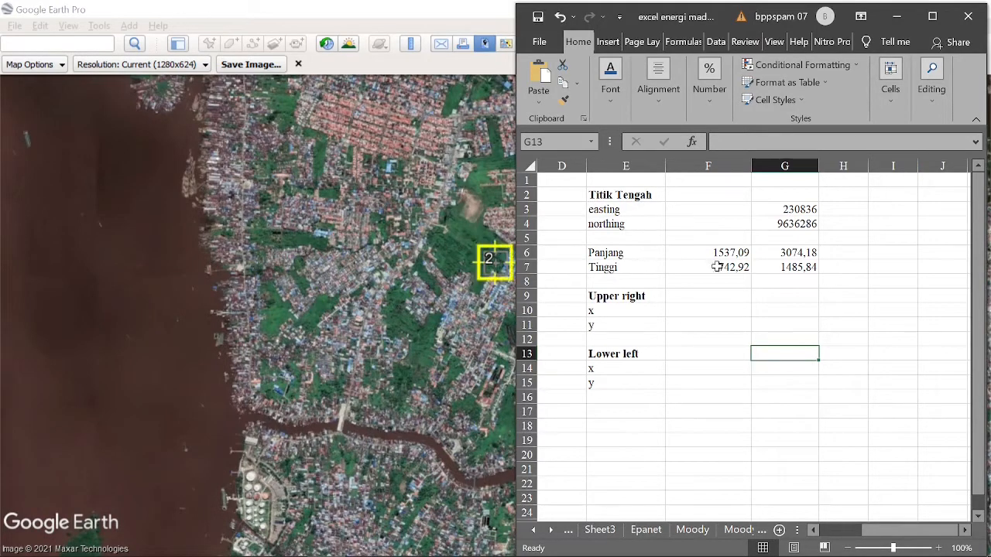
pyautogui.click(848, 241)
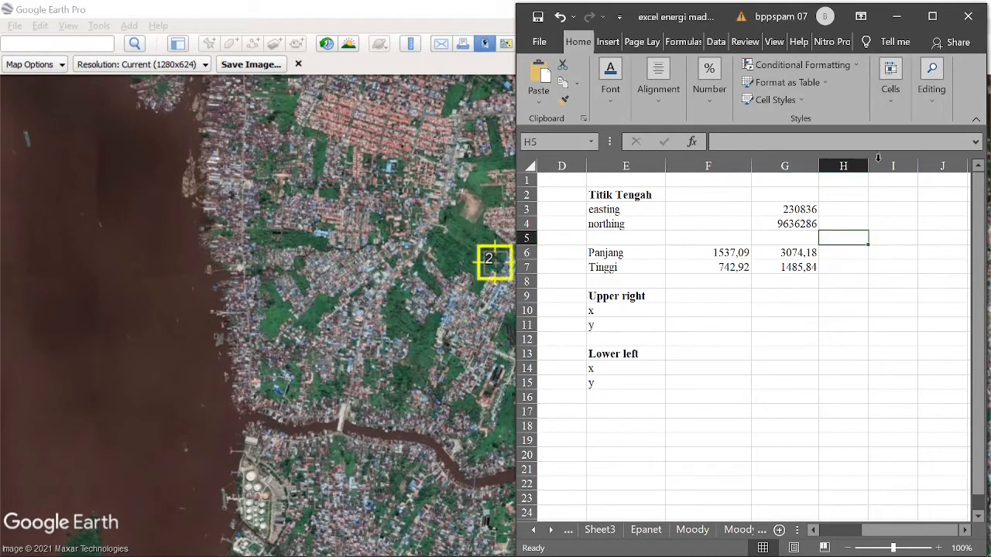
pyautogui.click(896, 16)
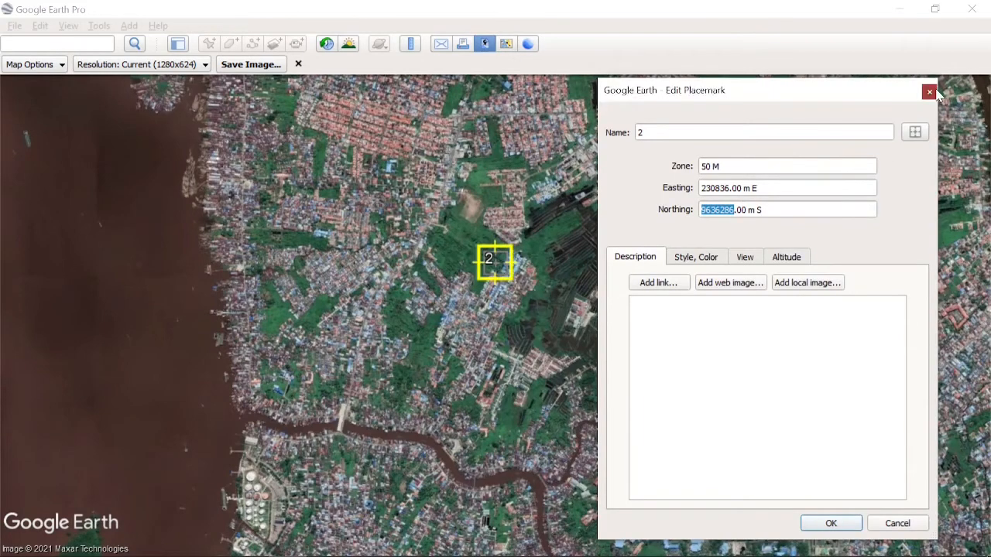
pyautogui.click(929, 91)
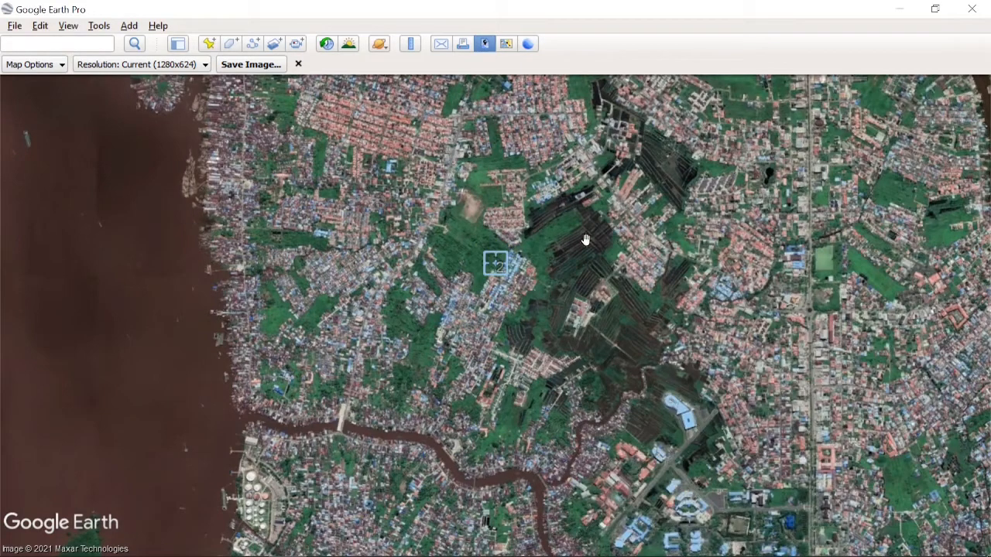
# - Switch to Photoshop and open A.jpg, B.jpg and C.jpg together from the Pictures folder
pyautogui.click(900, 9)
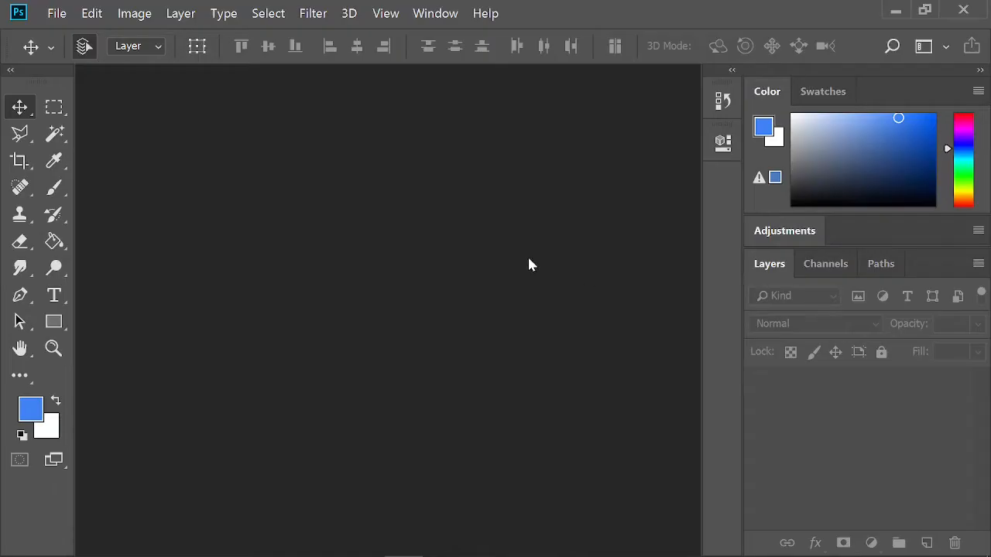
pyautogui.click(57, 16)
pyautogui.click(77, 46)
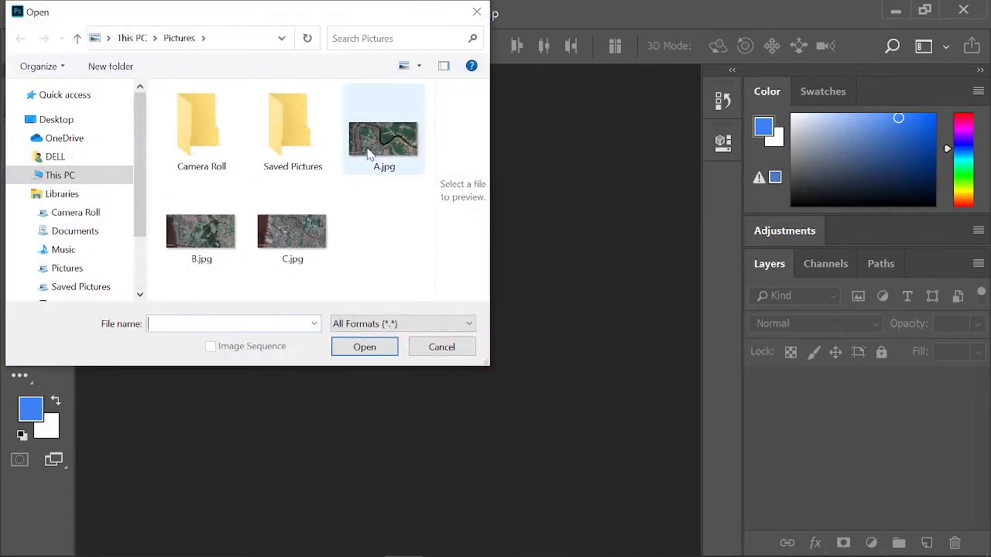
pyautogui.click(370, 152)
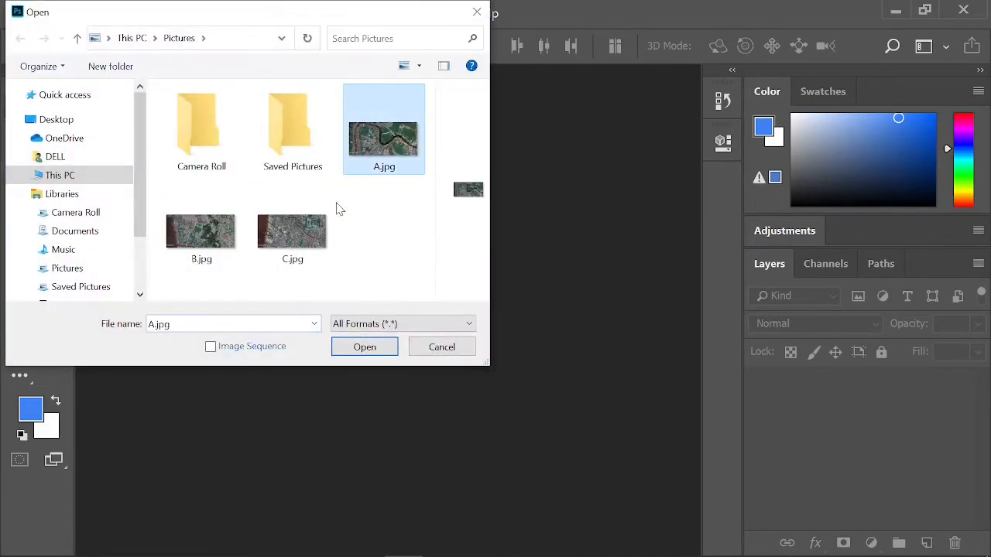
pyautogui.keyDown('shift'); pyautogui.click(304, 256); pyautogui.keyUp('shift')
pyautogui.click(361, 346)
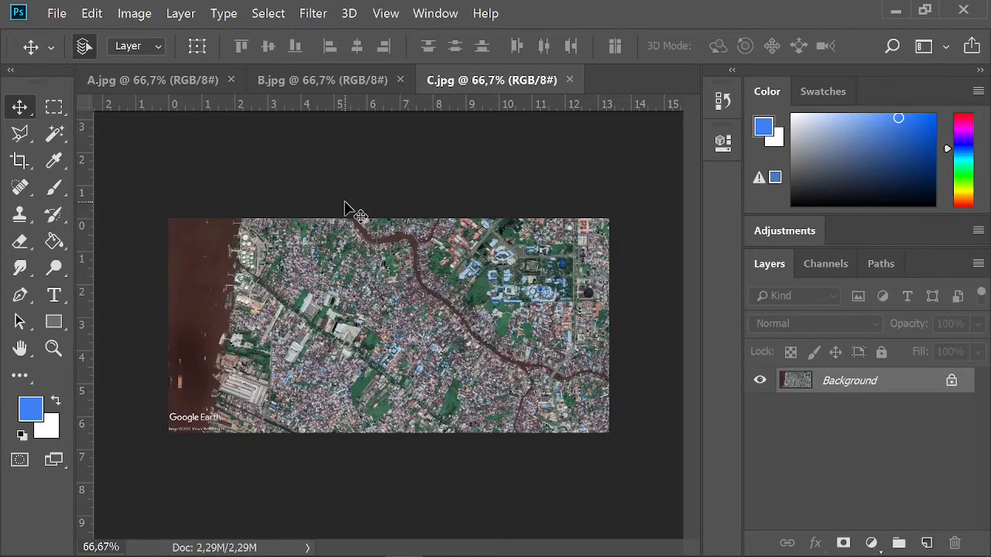
# - Check the pixel width and height of A.jpg in its image size settings
pyautogui.click(170, 84)
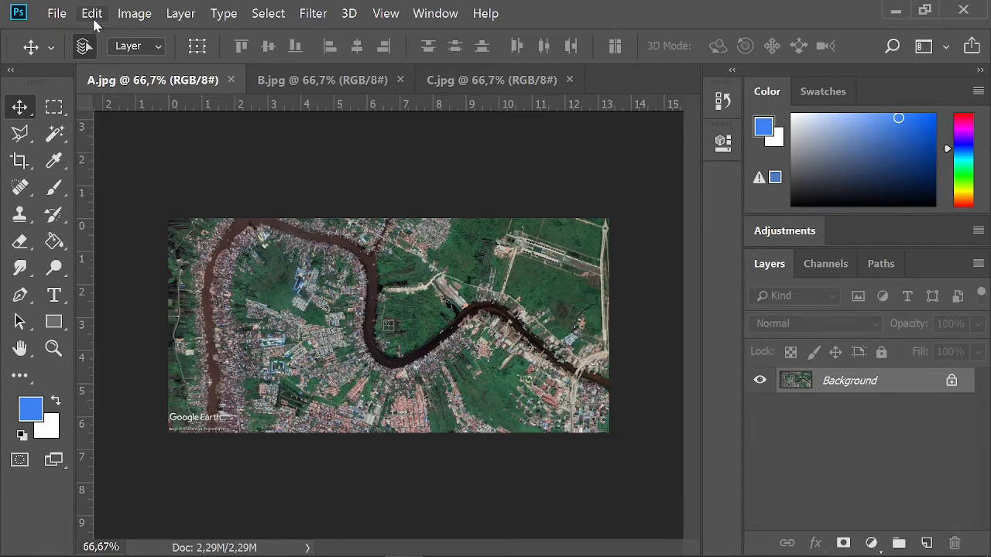
pyautogui.click(134, 13)
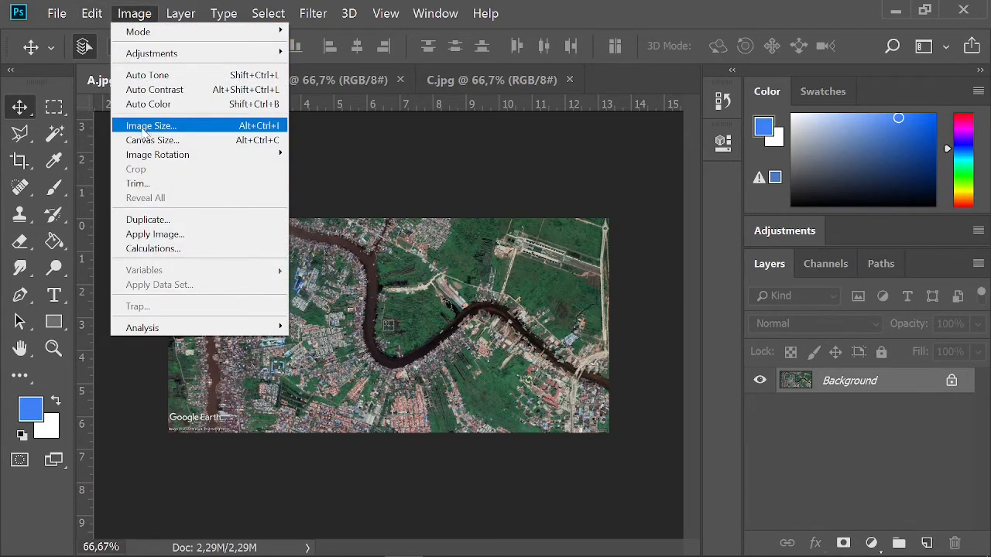
pyautogui.click(144, 126)
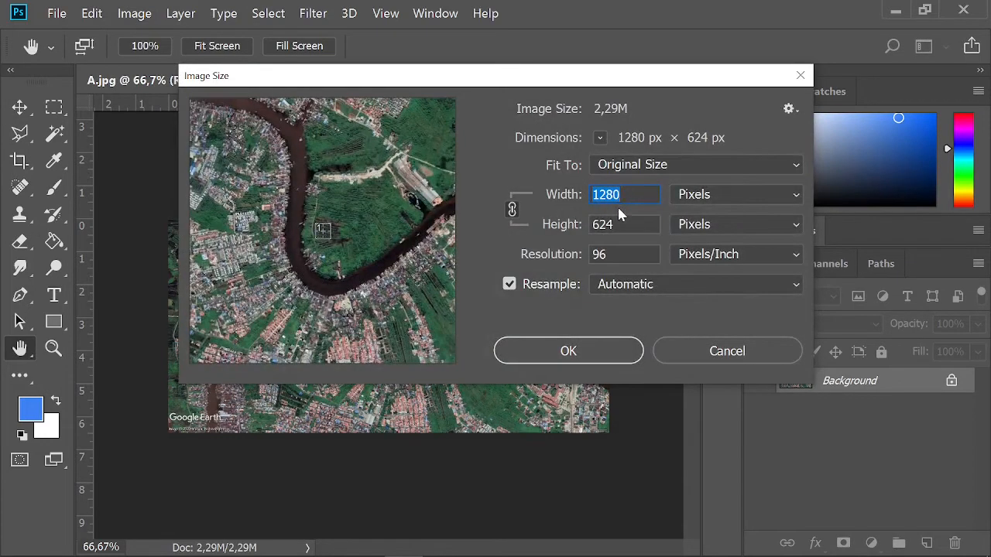
pyautogui.click(627, 195)
pyautogui.moveTo(622, 226); pyautogui.dragTo(588, 224)
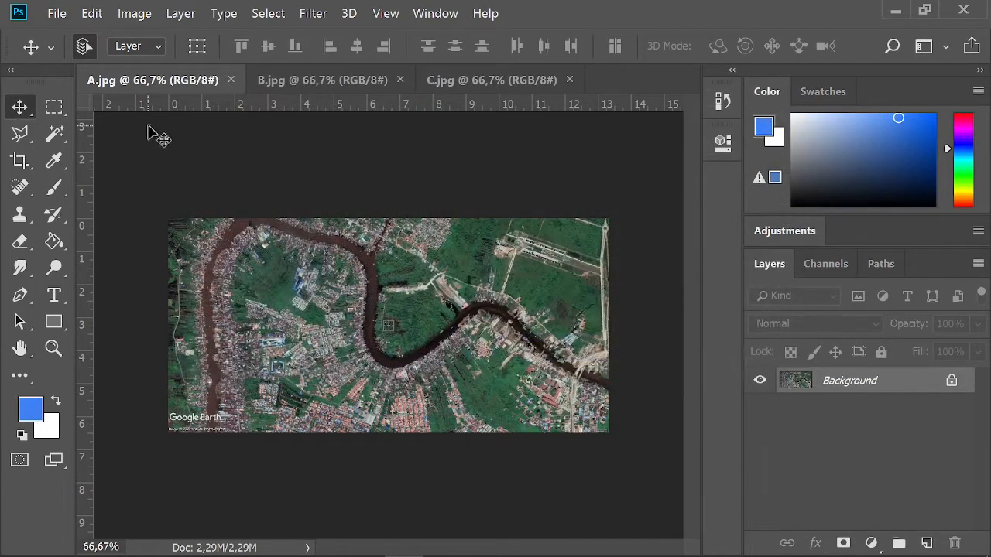
# - Create a new document named Banjarmasin, 1280 pixels wide and 1872 pixels high, at 72 pixels/inch with a white background
pyautogui.click(56, 13)
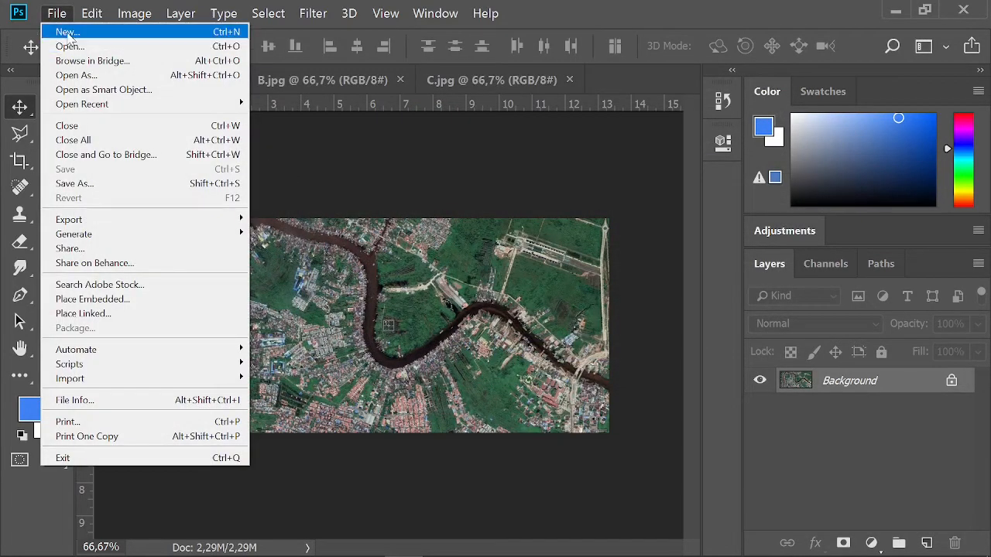
pyautogui.click(68, 33)
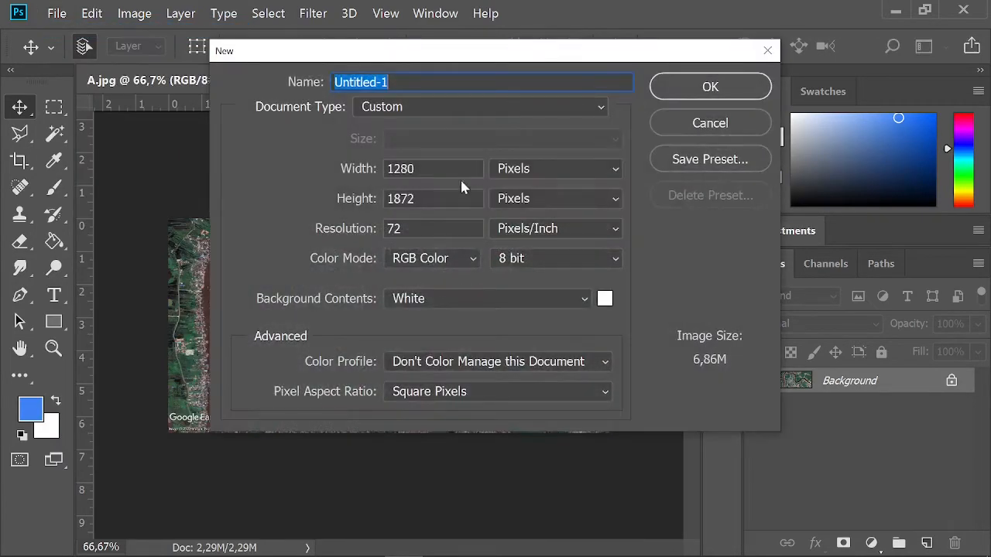
pyautogui.click(432, 170)
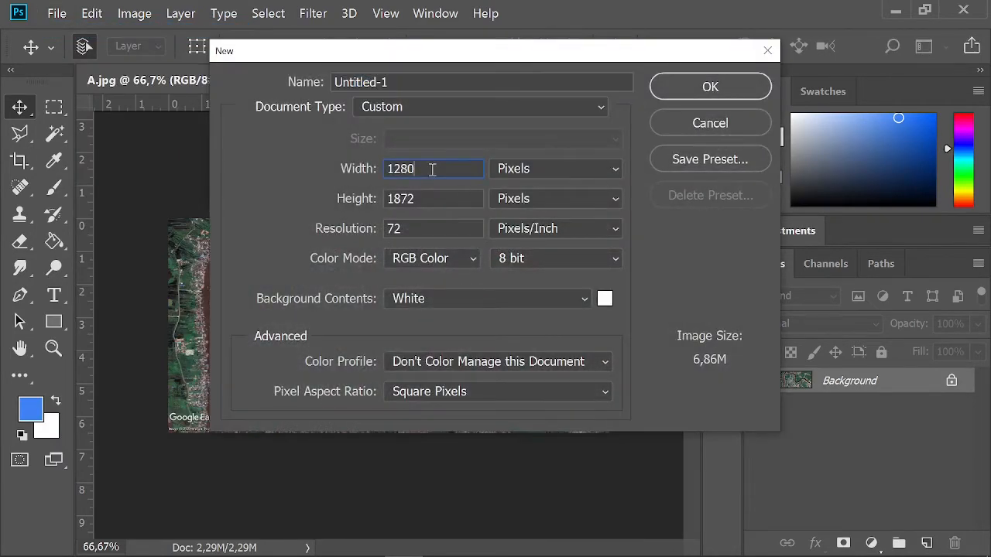
pyautogui.click(310, 85)
pyautogui.write('Banjarmasin')
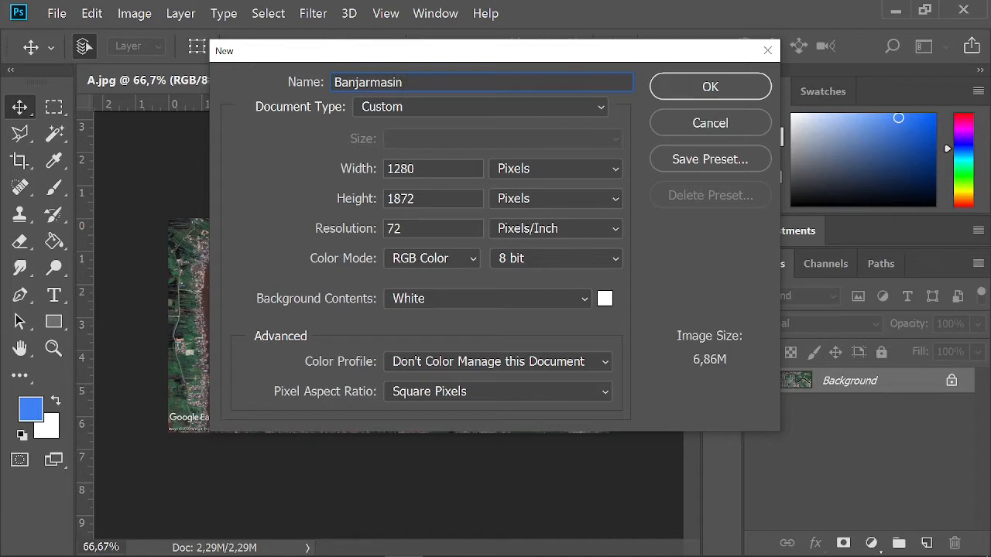
pyautogui.moveTo(423, 166); pyautogui.dragTo(385, 168)
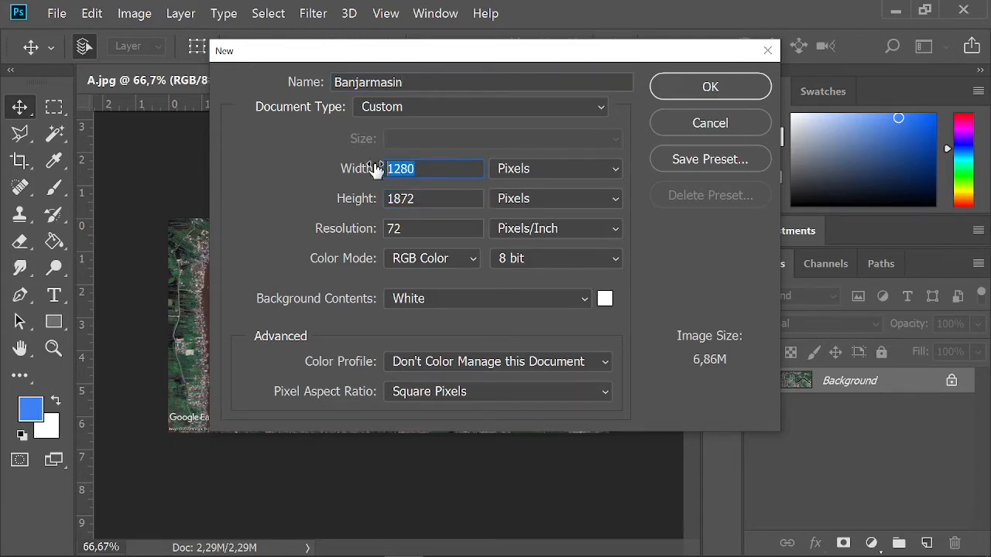
pyautogui.click(424, 170)
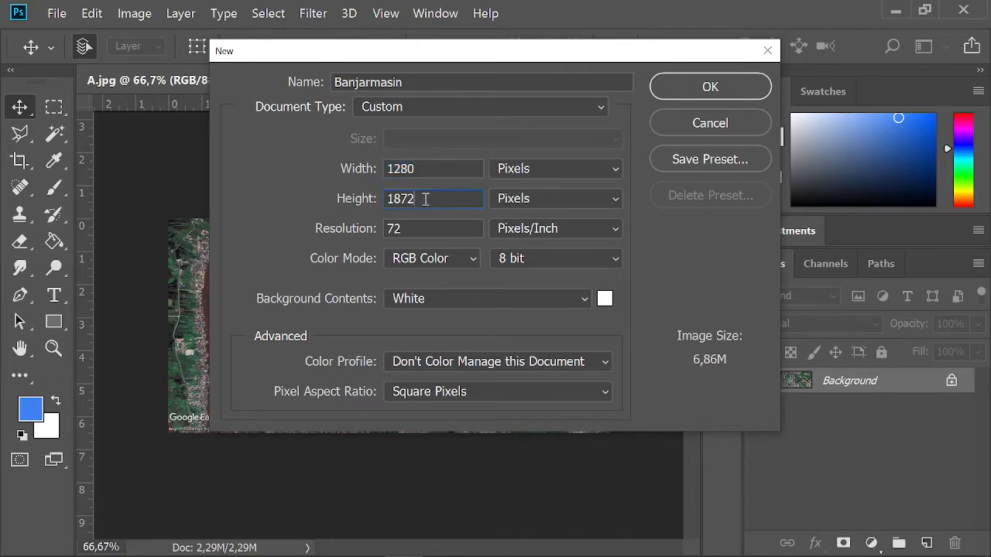
pyautogui.moveTo(424, 198); pyautogui.dragTo(382, 199)
pyautogui.click(431, 198)
pyautogui.click(706, 87)
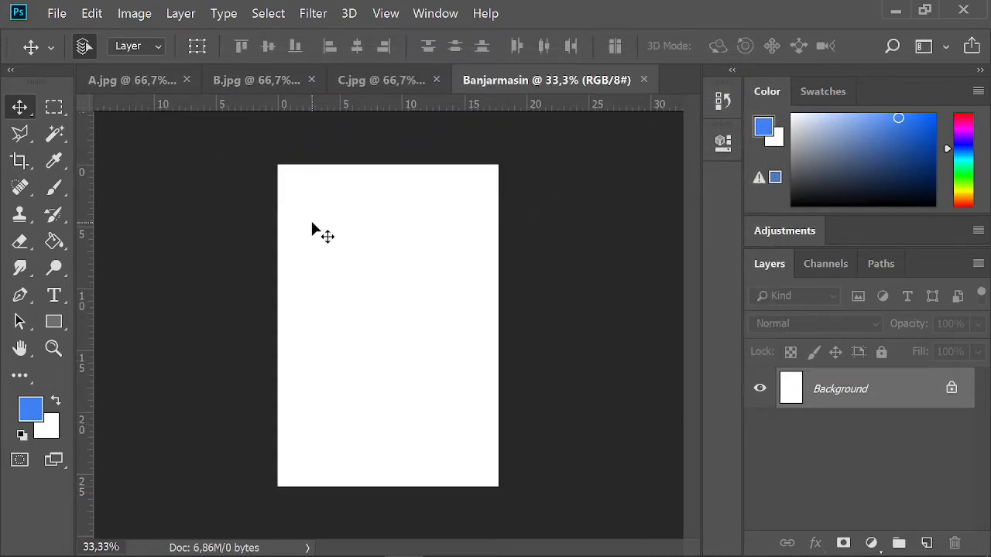
# - Place the A.jpg, B.jpg and C.jpg images into the Banjarmasin document, stacked edge to edge from top to bottom in that order
pyautogui.click(143, 86)
pyautogui.moveTo(358, 243); pyautogui.dragTo(388, 323)
pyautogui.click(220, 80)
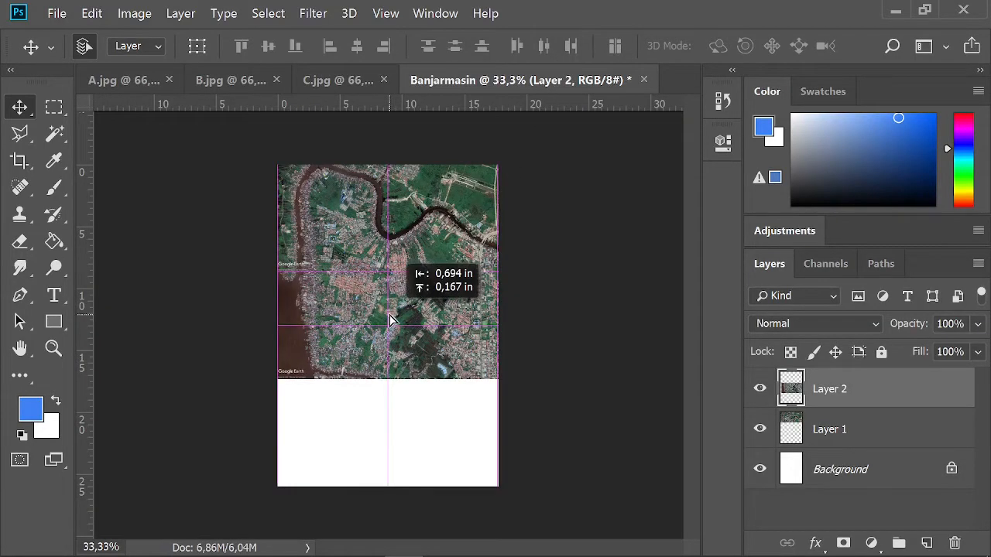
pyautogui.click(324, 81)
pyautogui.moveTo(361, 251); pyautogui.dragTo(401, 423)
pyautogui.click(526, 350)
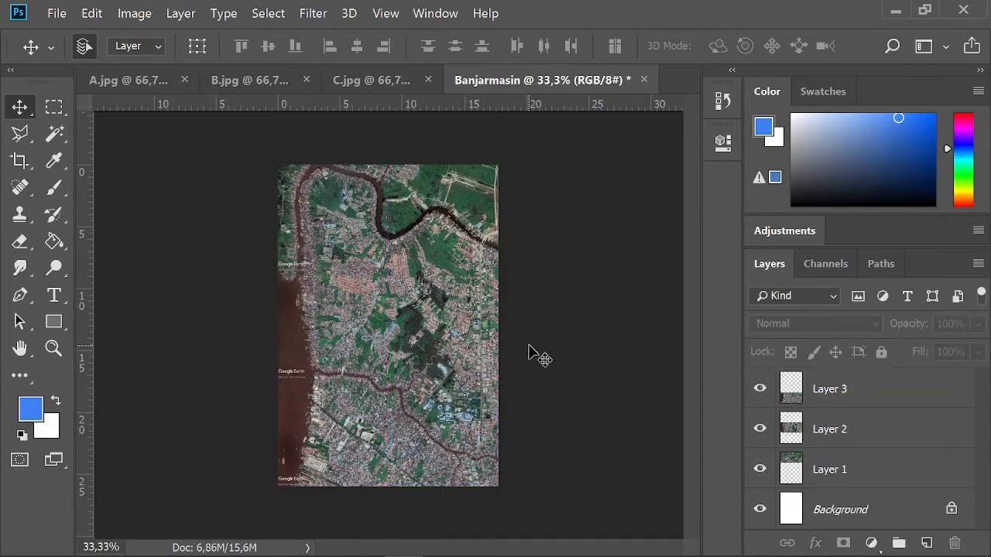
# - Save the stitched map in the Pictures folder as Banjarmasin.bmp, using the Windows file format and 32-bit depth
pyautogui.click(54, 13)
pyautogui.click(106, 185)
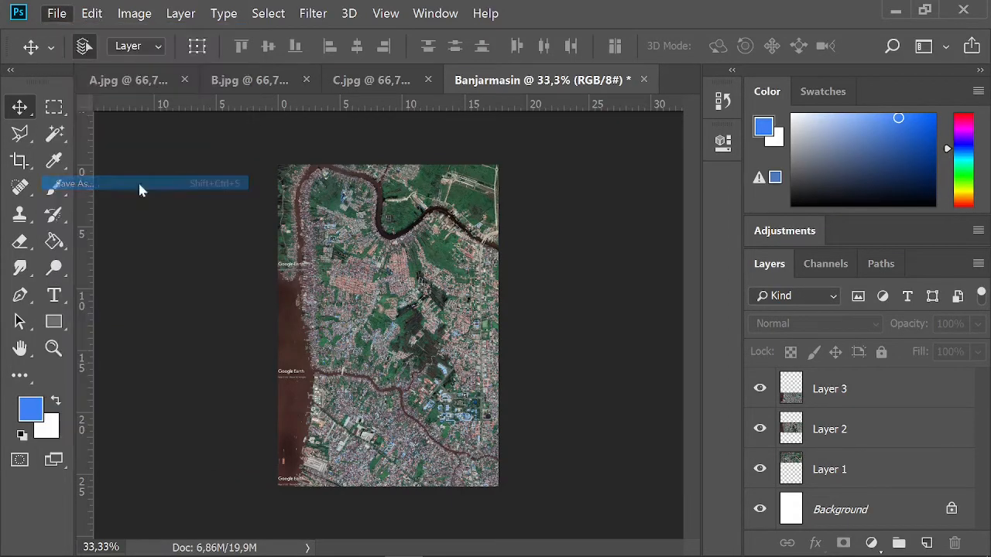
pyautogui.click(183, 308)
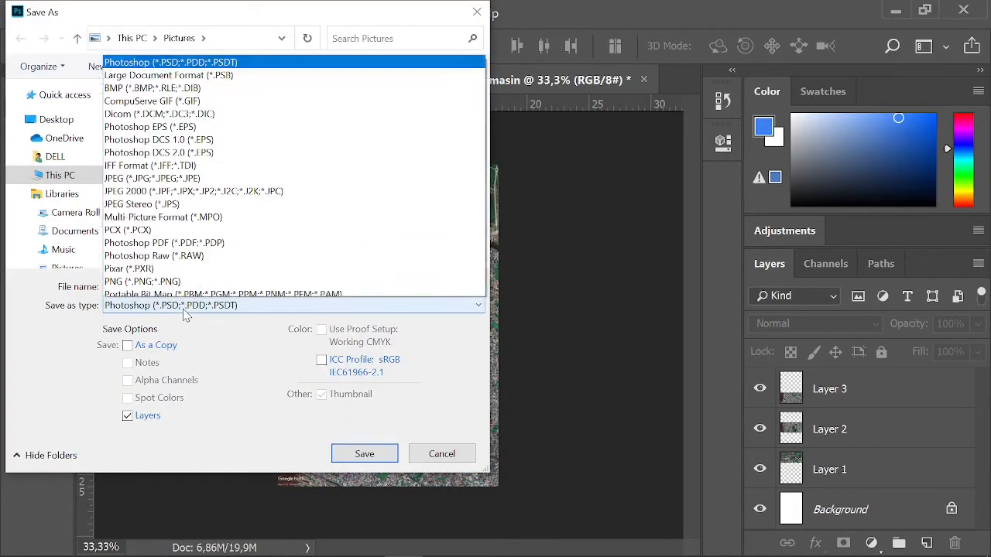
pyautogui.click(147, 45)
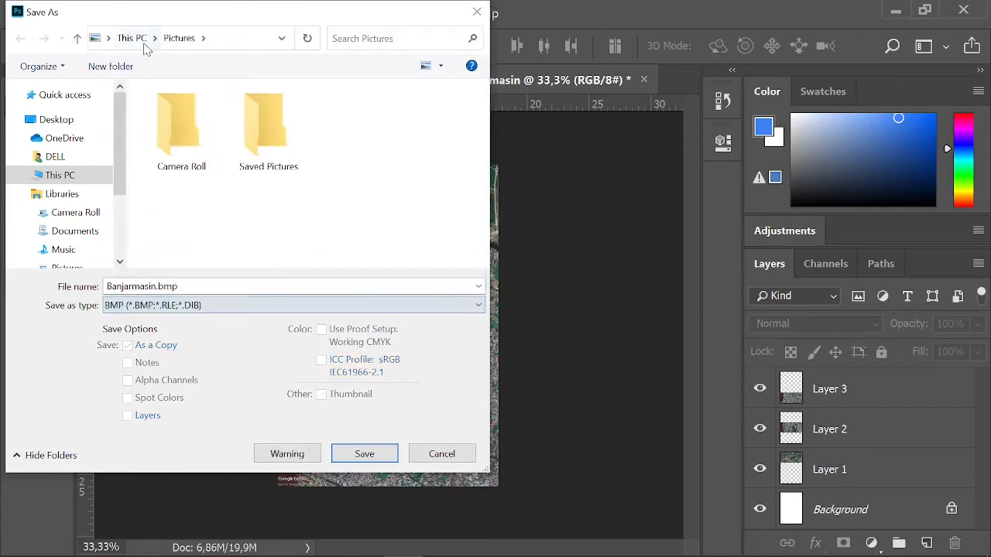
pyautogui.click(364, 457)
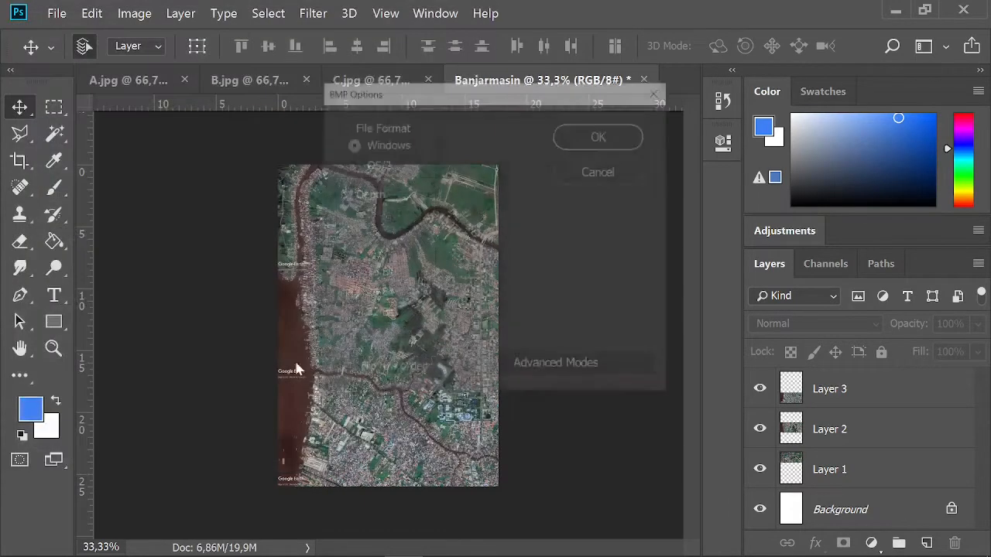
pyautogui.click(377, 314)
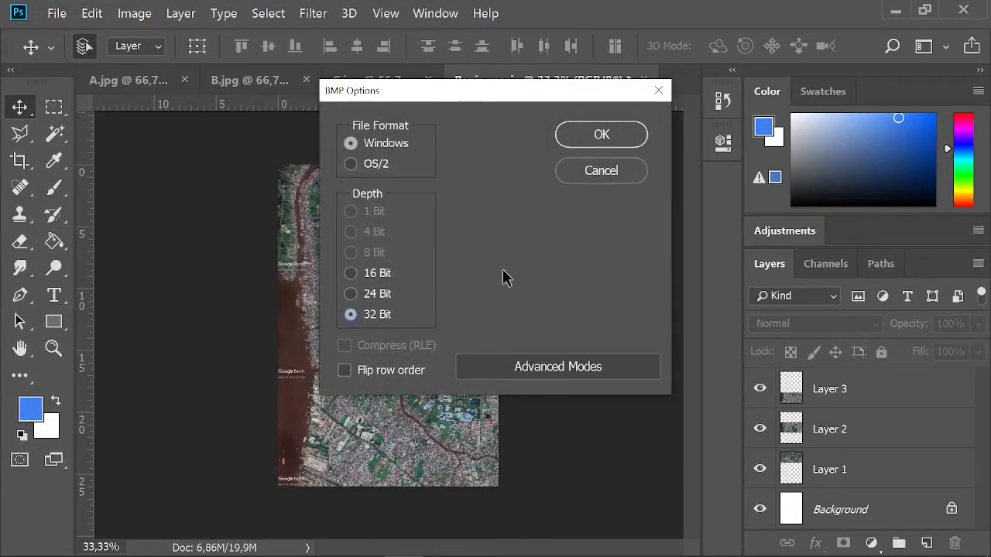
pyautogui.click(595, 139)
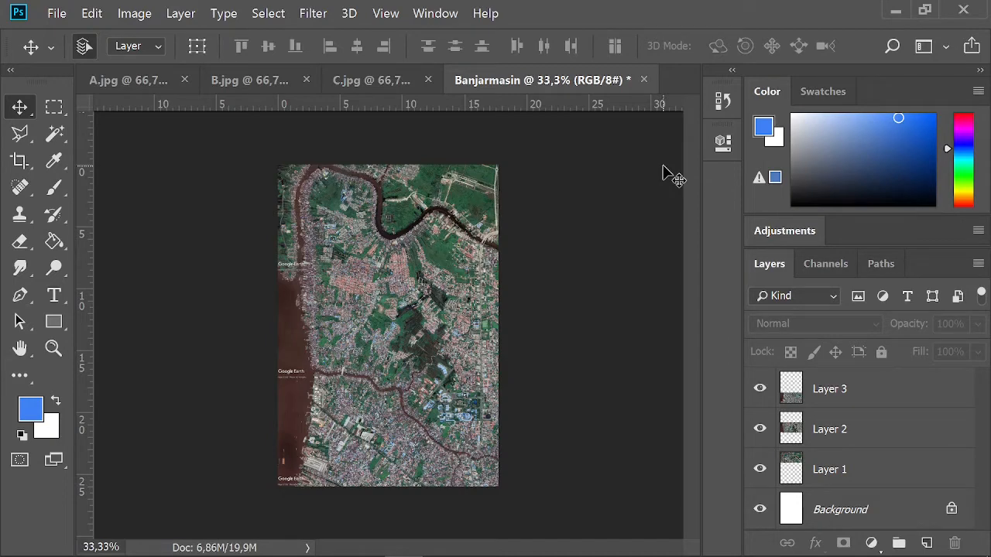
# - Switch to Excel and calculate the Upper right x coordinate in F10 with the formula =G3+G6/2
pyautogui.click(895, 11)
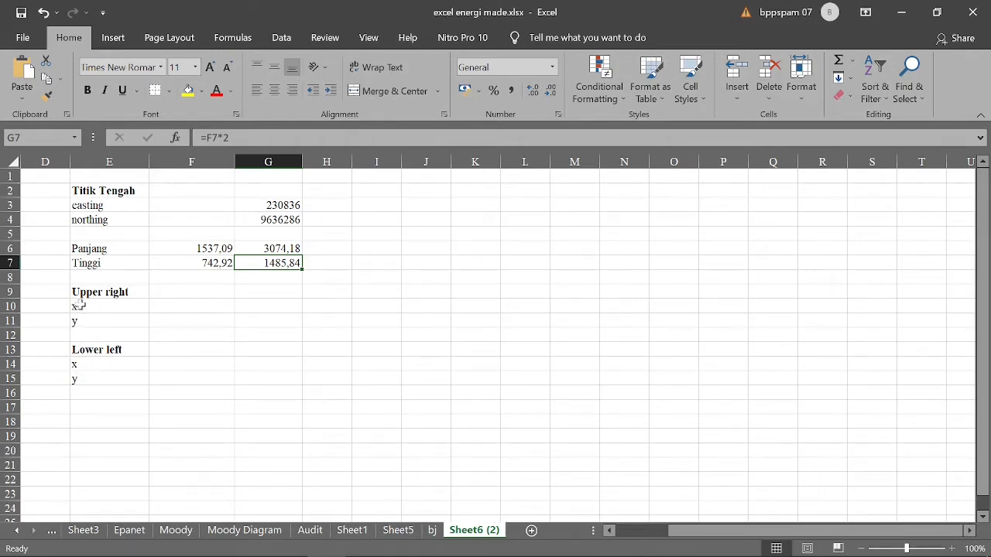
pyautogui.click(194, 290)
pyautogui.click(203, 307)
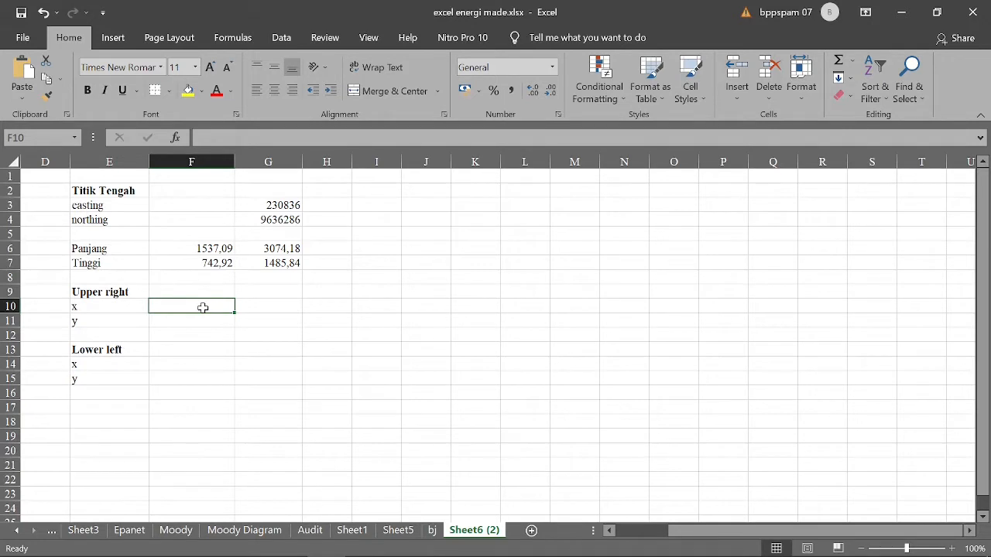
pyautogui.write('=')
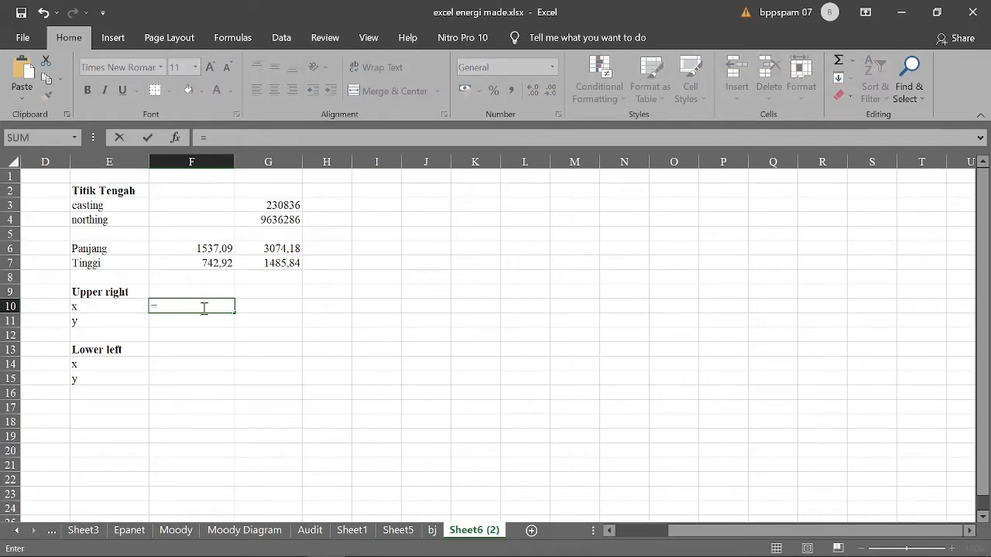
pyautogui.click(262, 205)
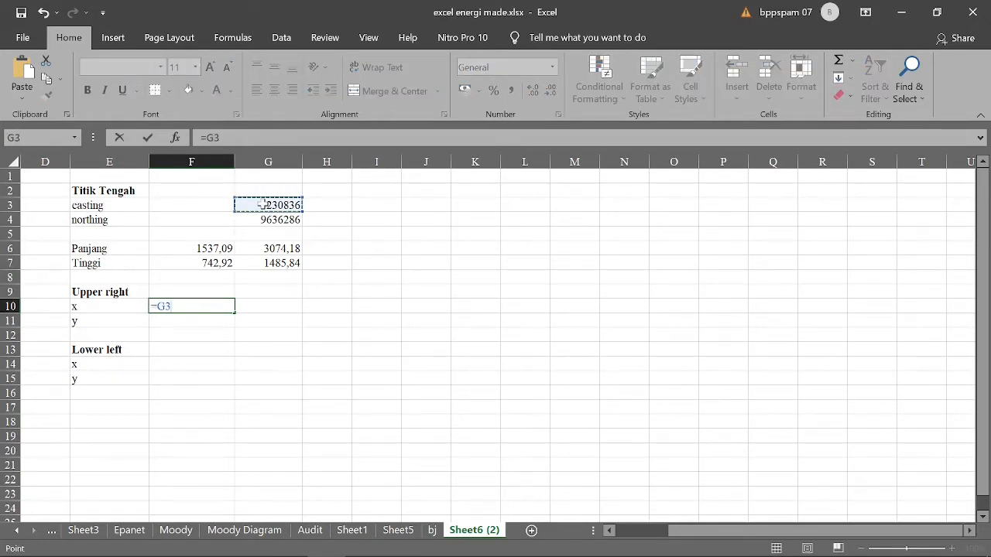
pyautogui.write('+')
pyautogui.hotkey('alt', 'Tab')
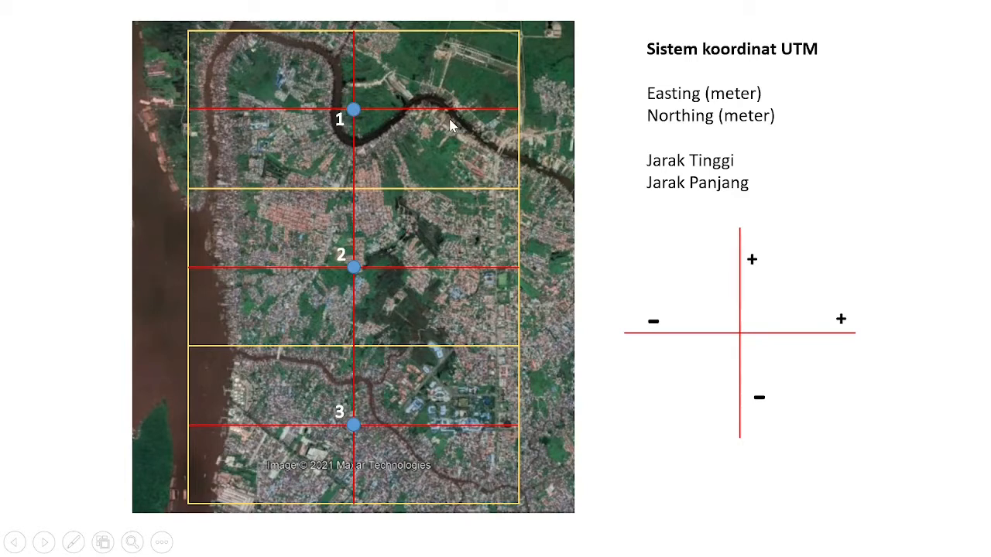
pyautogui.hotkey('alt', 'Tab')
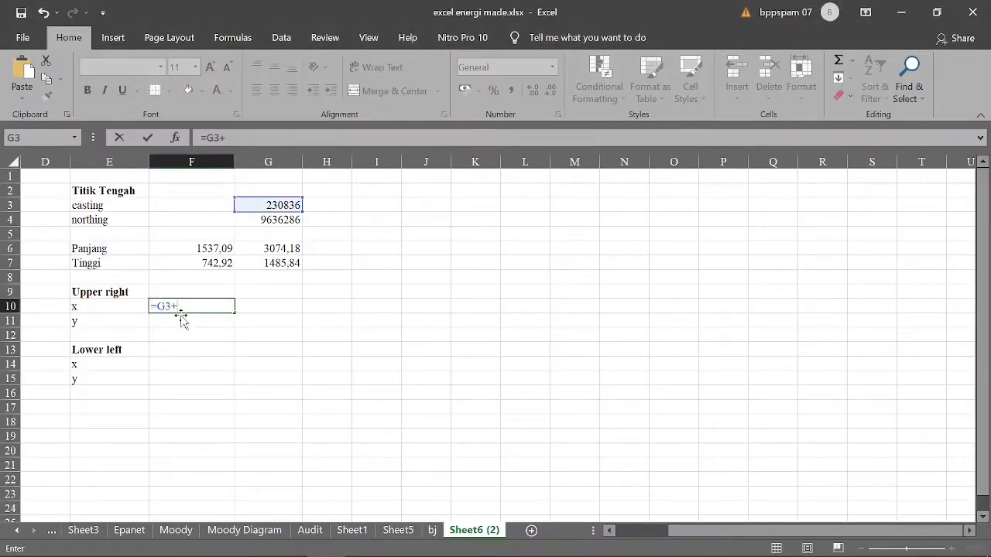
pyautogui.click(268, 248)
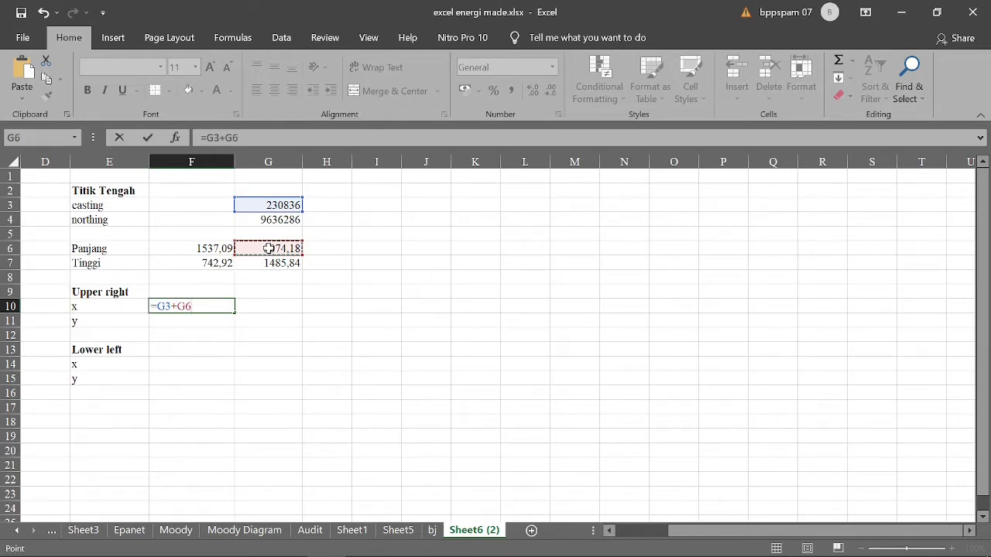
pyautogui.write('/2')
pyautogui.press('Return')
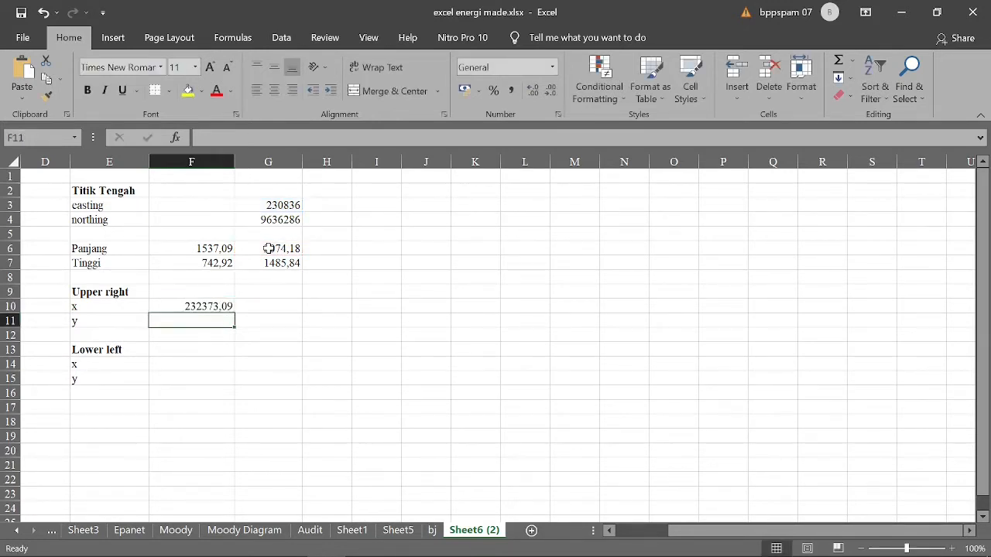
pyautogui.click(100, 323)
pyautogui.click(183, 320)
pyautogui.write('=')
pyautogui.click(259, 221)
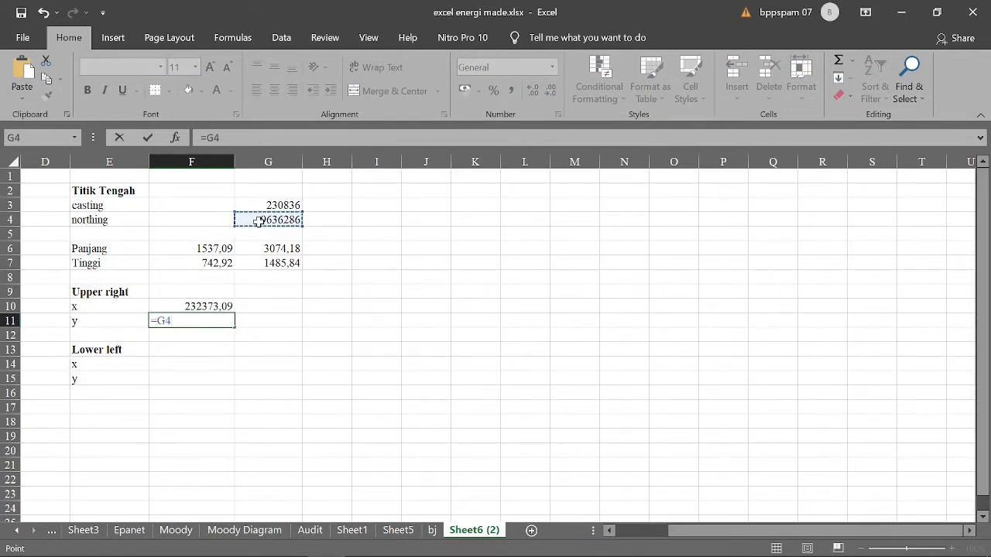
pyautogui.write('+')
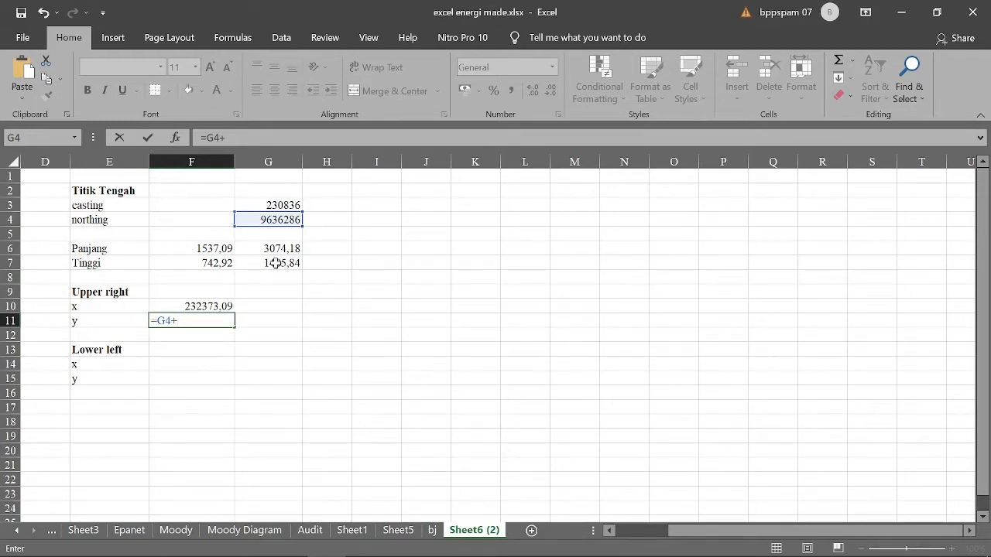
pyautogui.hotkey('alt', 'Tab')
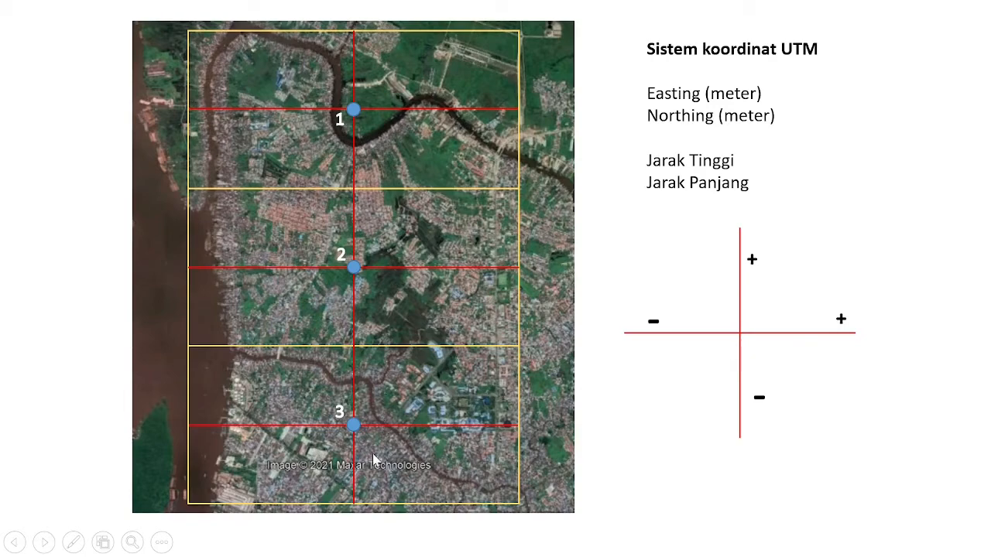
pyautogui.hotkey('alt', 'Tab')
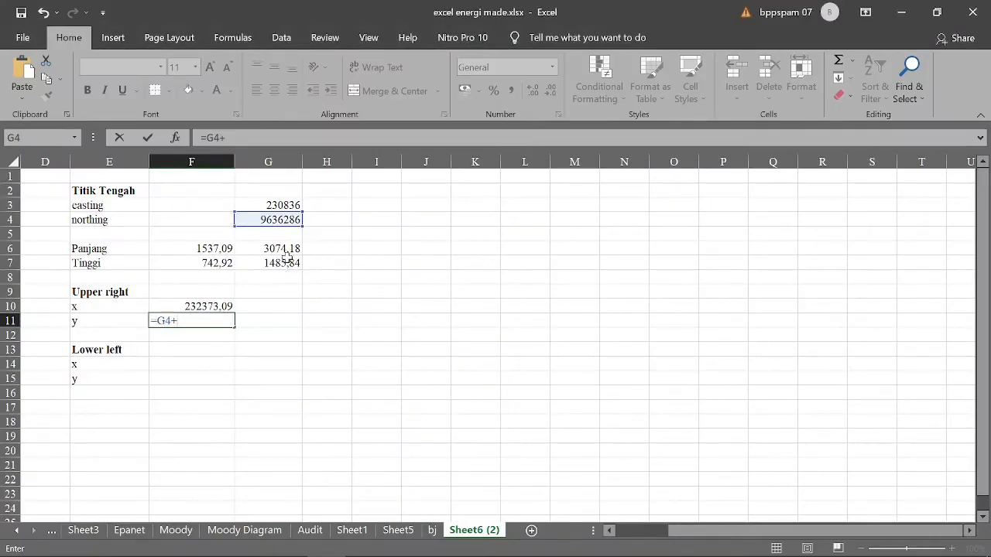
pyautogui.press('Escape')
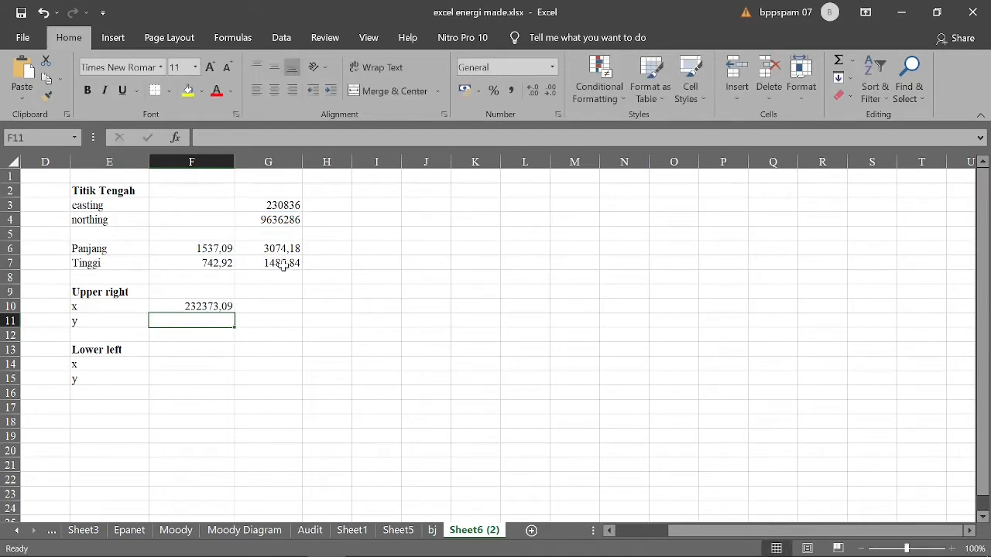
# - Calculate the total height of the three stacked images in H7 with the formula =G7*3
pyautogui.click(280, 264)
pyautogui.click(325, 263)
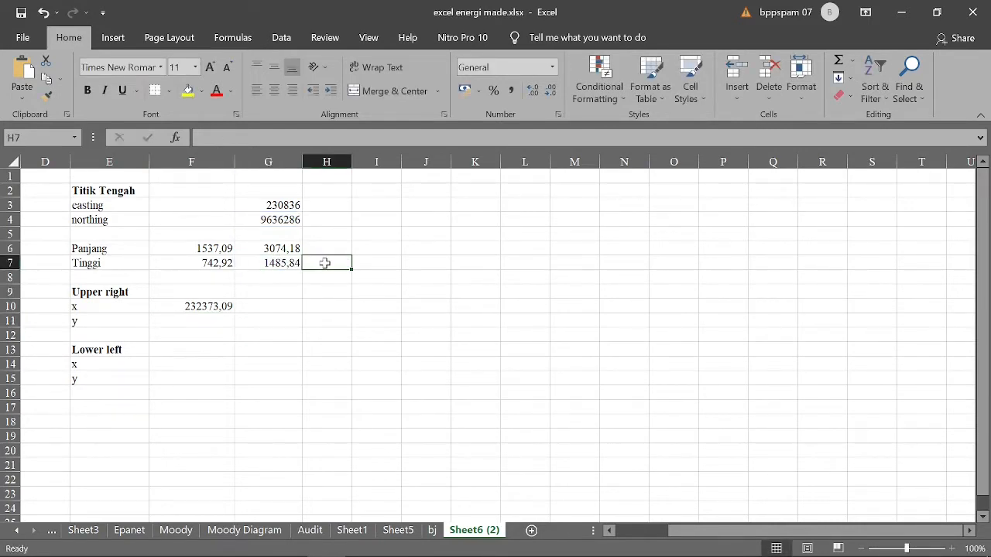
pyautogui.write('=')
pyautogui.click(284, 263)
pyautogui.write('*')
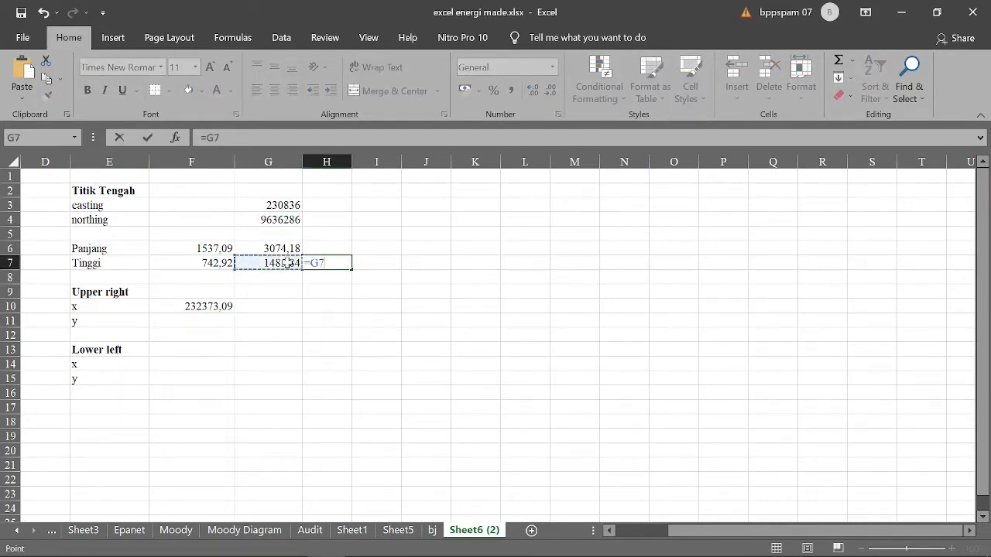
pyautogui.write('3')
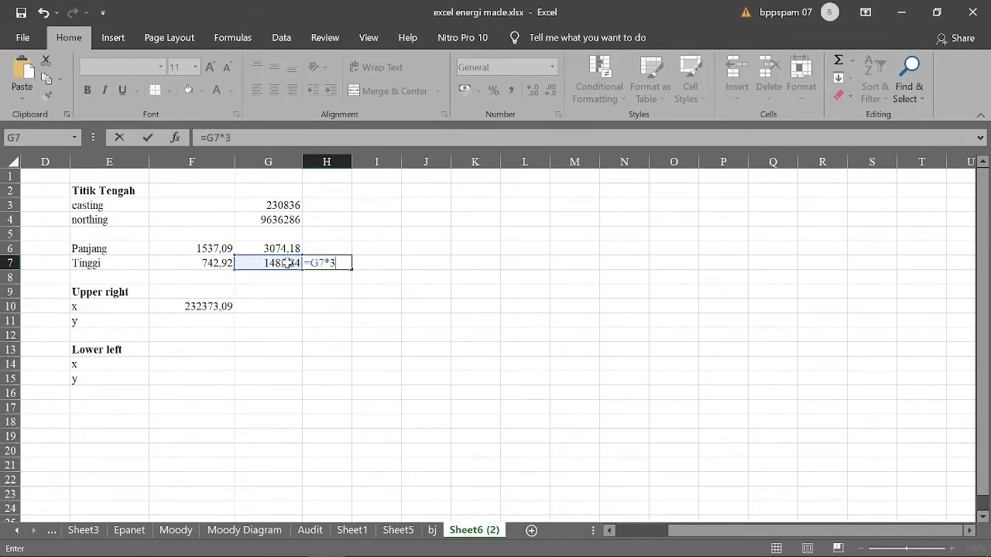
pyautogui.press('Return')
# - Calculate the Upper right y coordinate in F11 with the formula =G4+H7/2
pyautogui.click(222, 322)
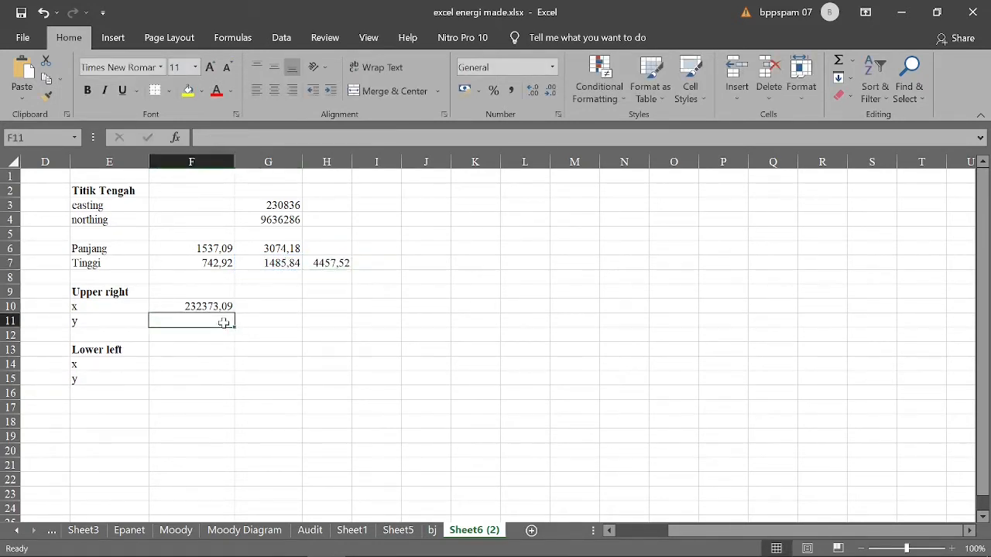
pyautogui.write('=')
pyautogui.click(277, 222)
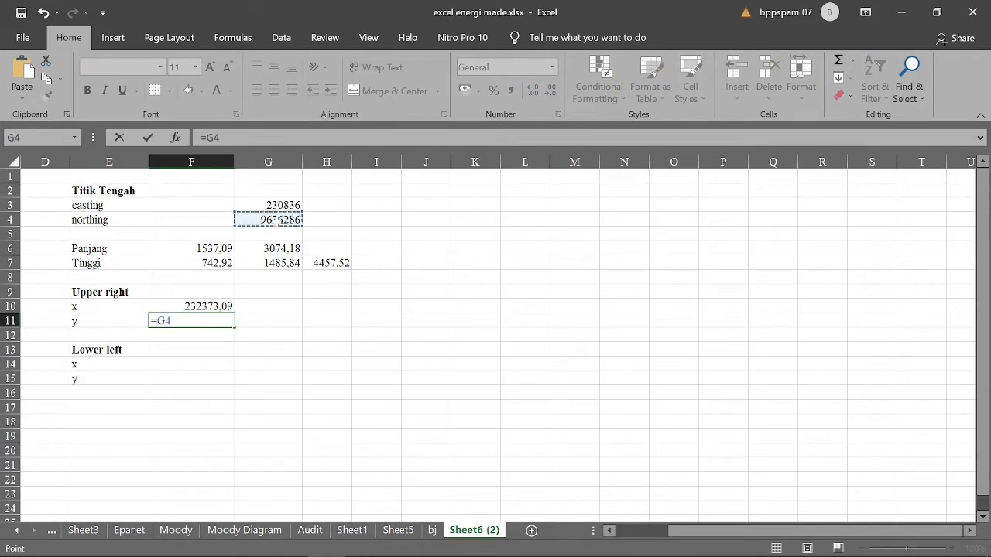
pyautogui.write('+')
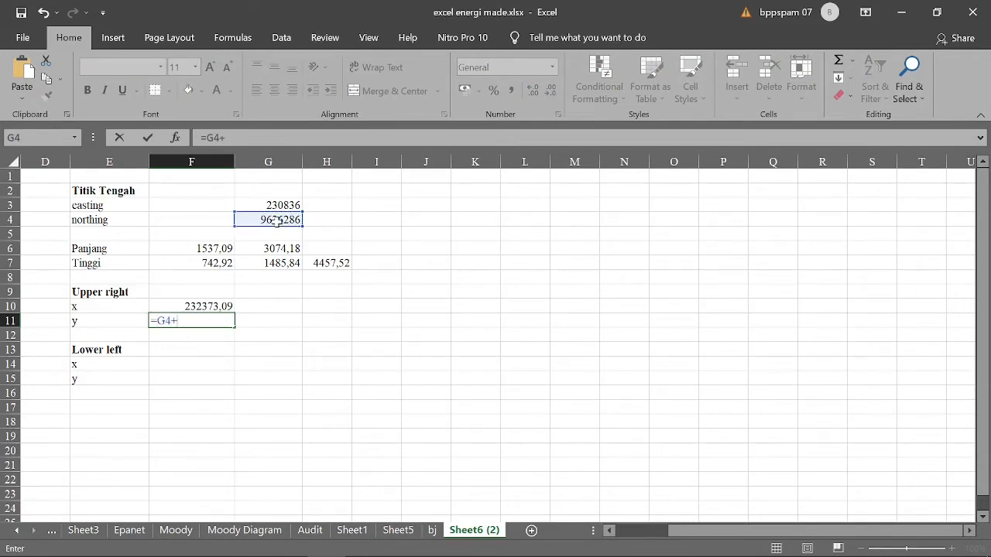
pyautogui.click(329, 264)
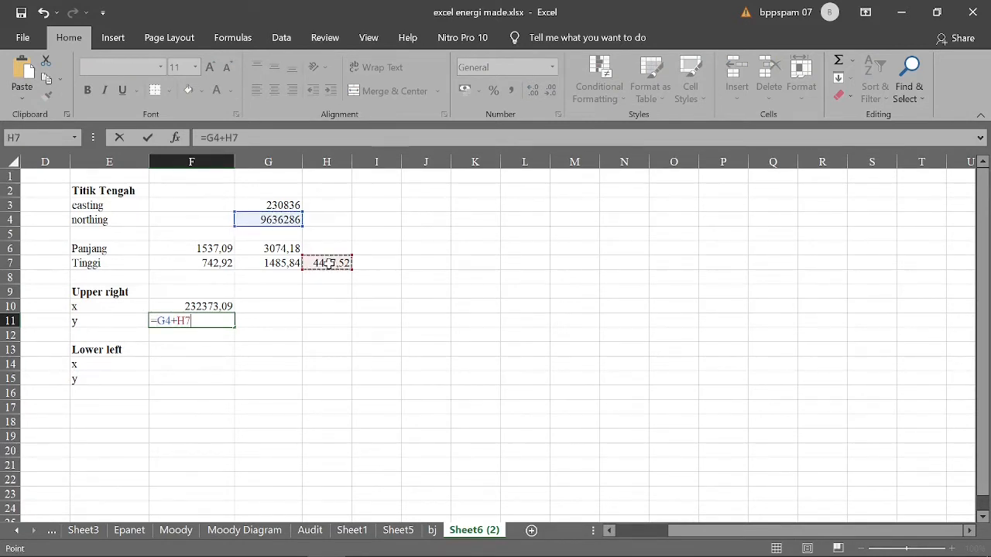
pyautogui.write('/2')
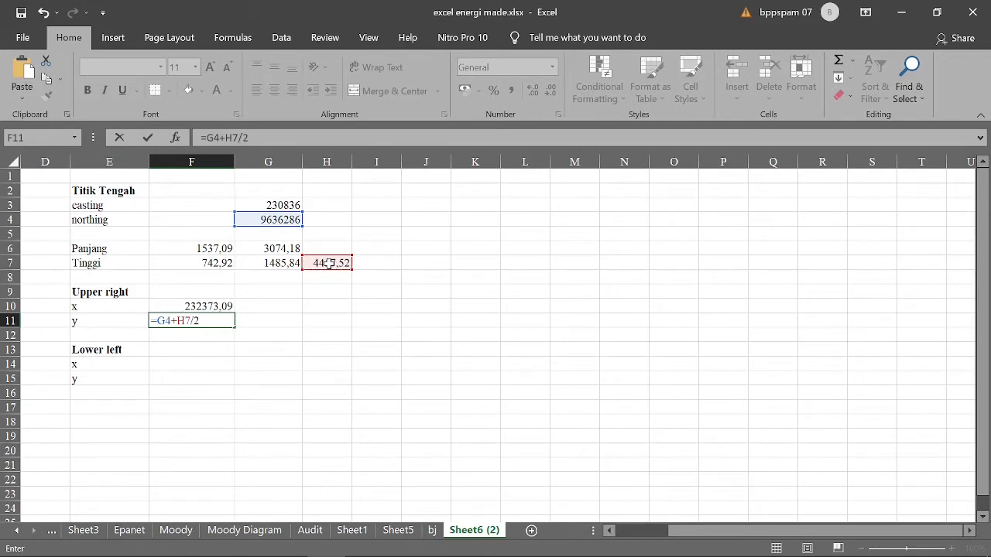
pyautogui.press('Return')
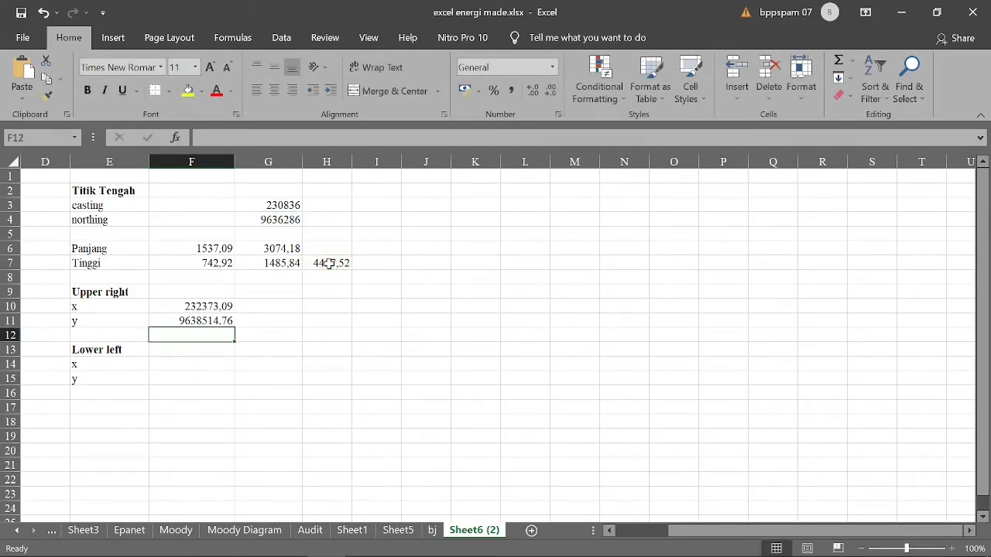
# - Calculate the Lower left x coordinate in F14 with the formula =G3-G6/2
pyautogui.click(197, 363)
pyautogui.write('=')
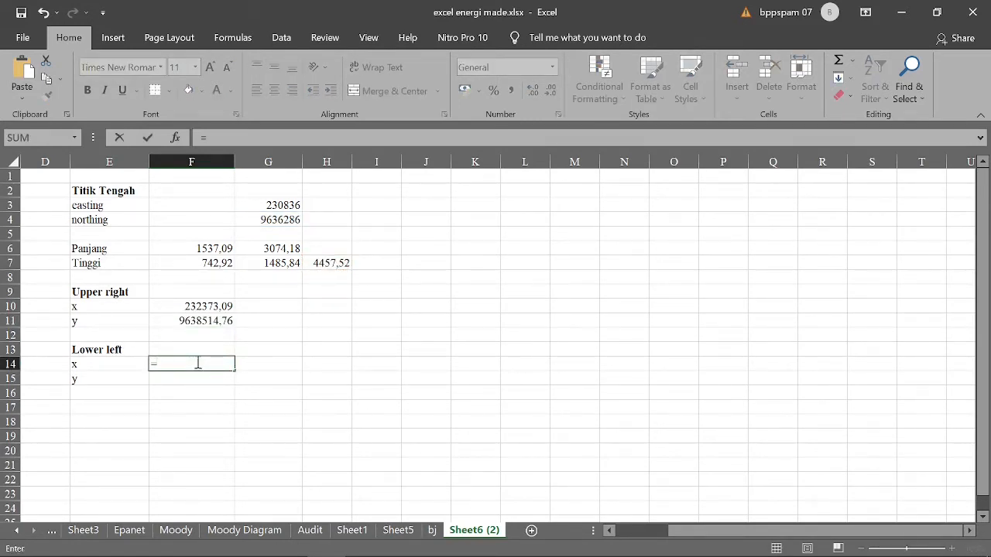
pyautogui.click(277, 206)
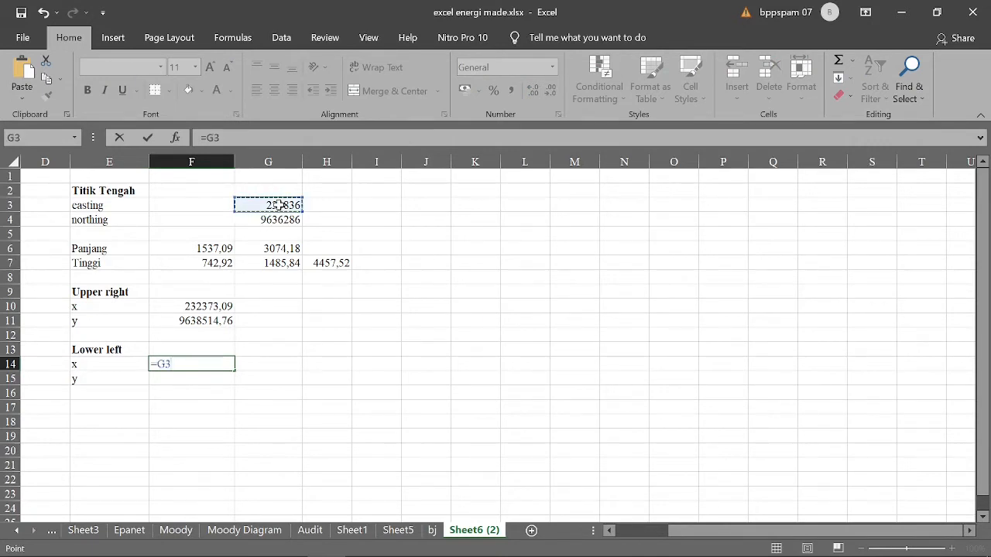
pyautogui.write('-')
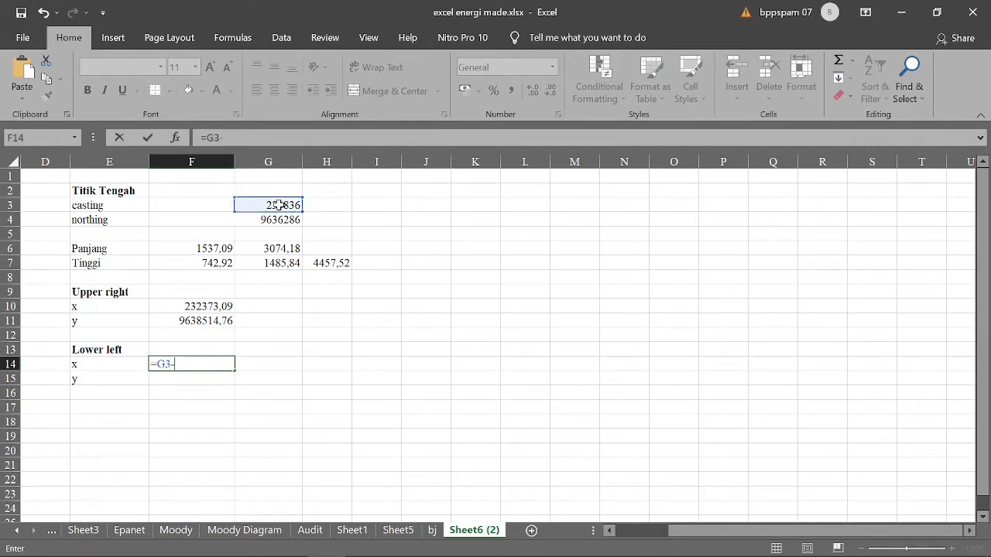
pyautogui.click(292, 245)
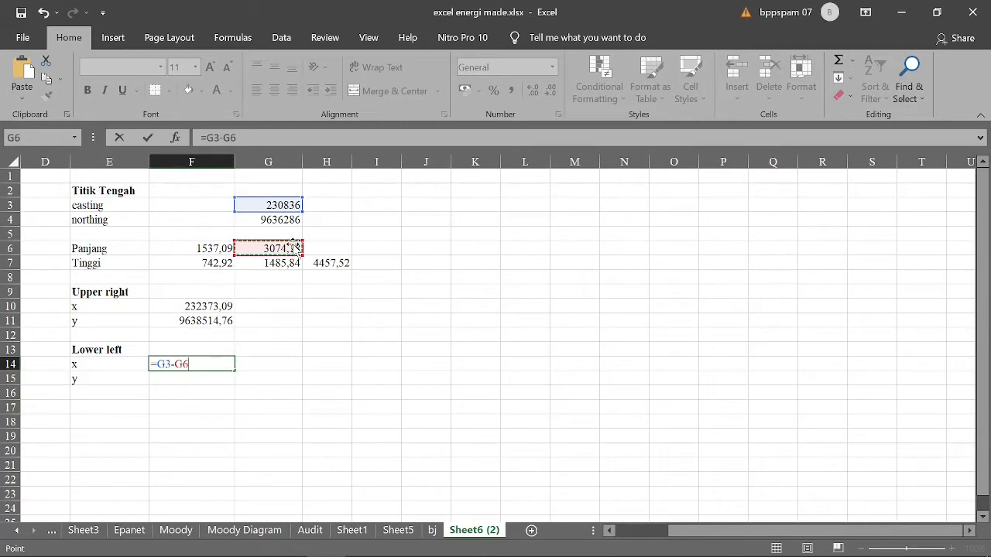
pyautogui.write('/2')
pyautogui.press('Return')
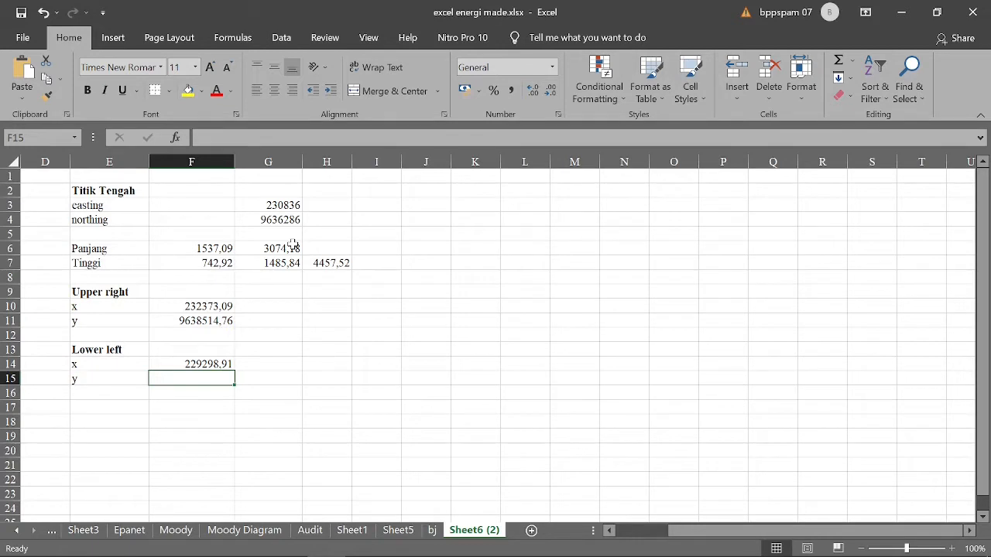
# - Calculate the Lower left y coordinate in F15 with the formula =G4-H7/2
pyautogui.write('=')
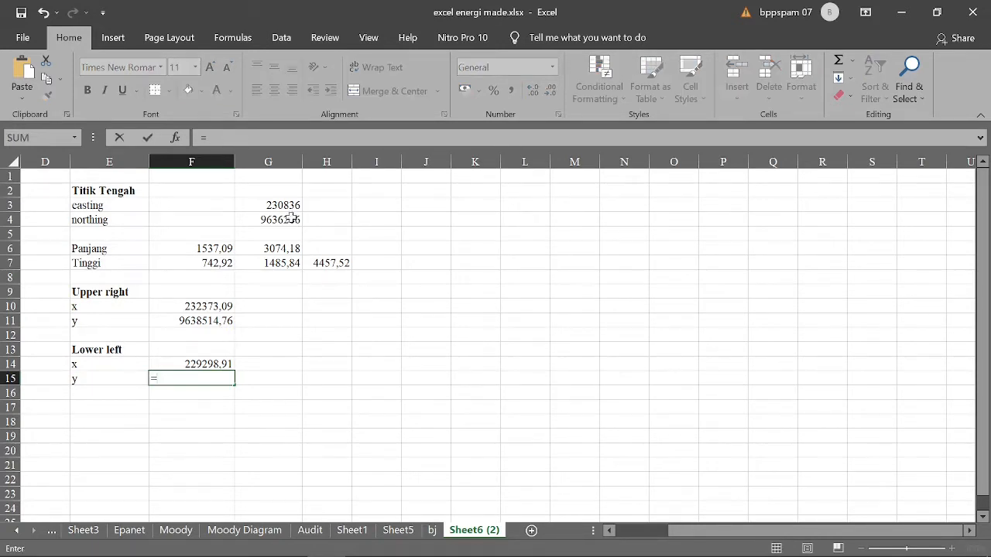
pyautogui.click(289, 220)
pyautogui.write('-')
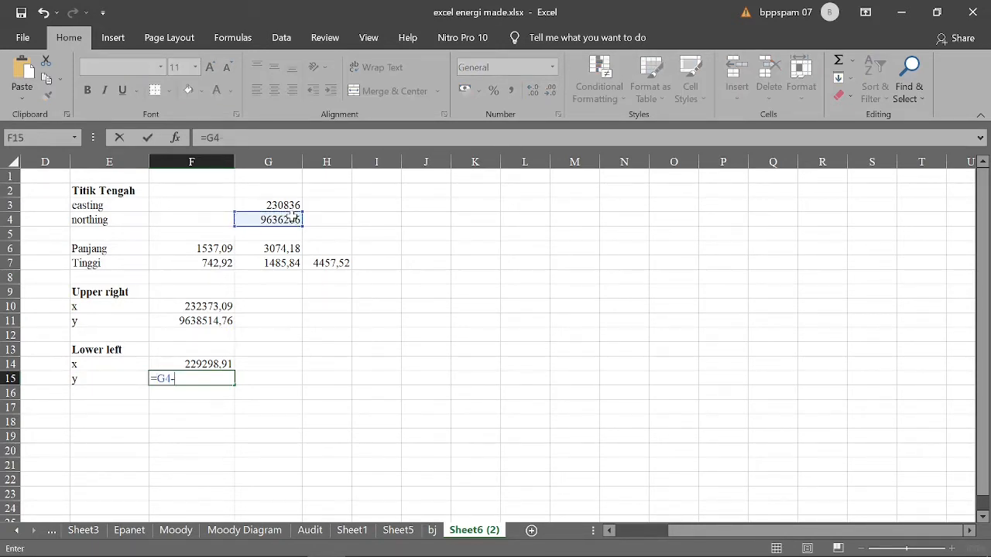
pyautogui.click(337, 265)
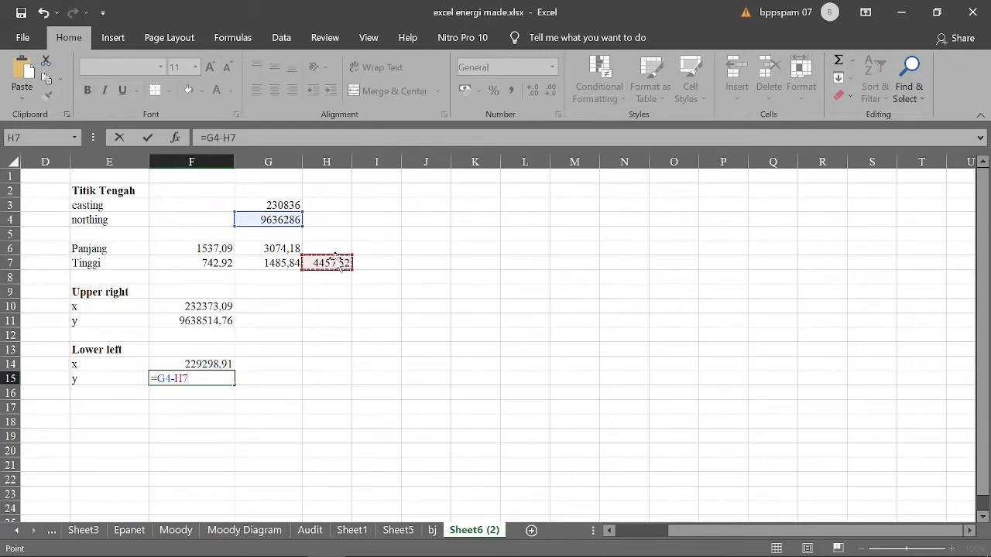
pyautogui.write('/2')
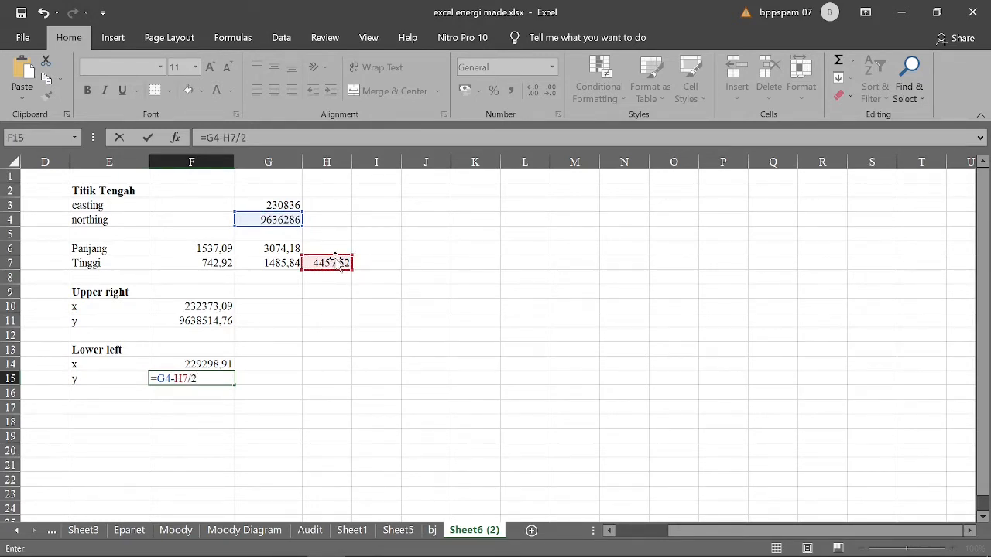
pyautogui.press('Return')
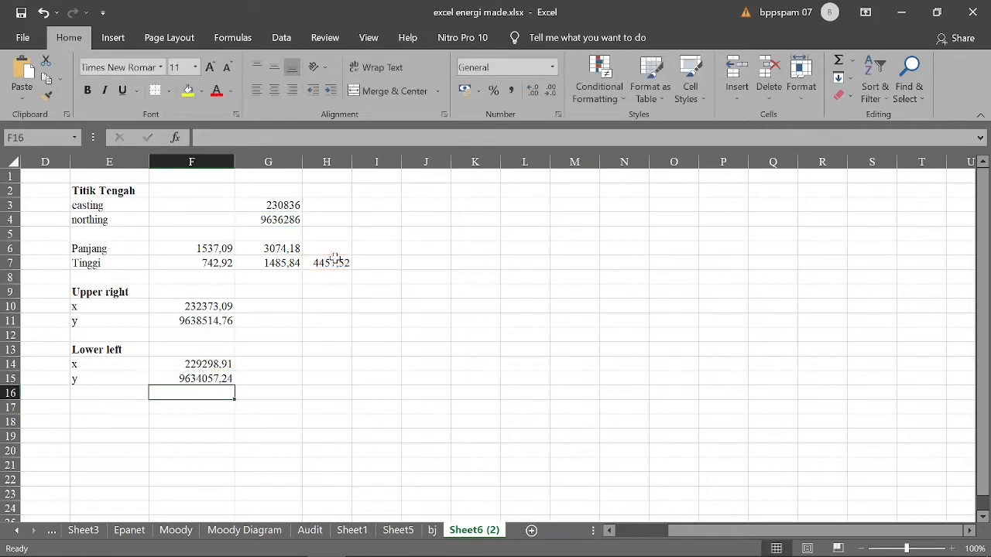
pyautogui.moveTo(209, 307); pyautogui.dragTo(217, 379)
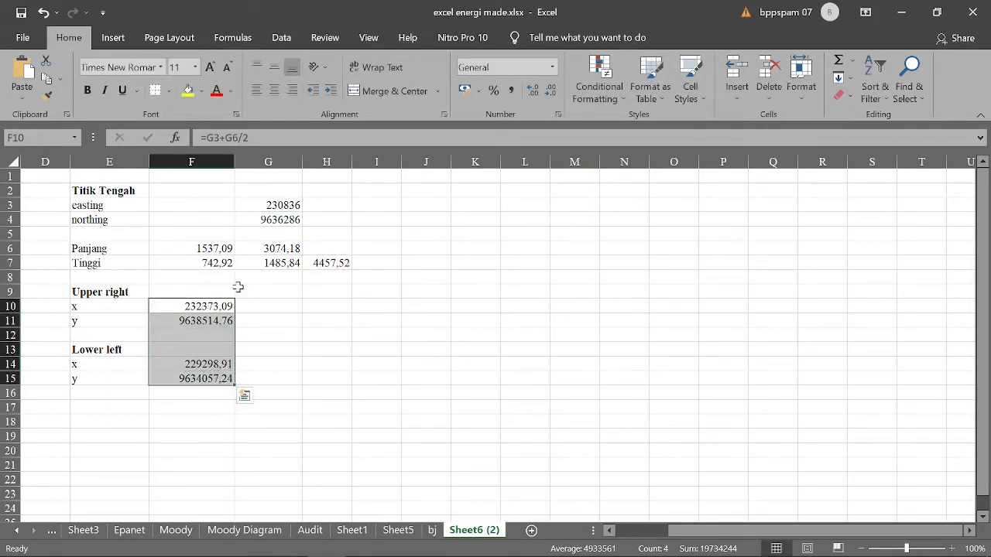
pyautogui.click(284, 341)
# - Switch to EPANET and load Banjarmasin.bmp from the Pictures folder as the network map's backdrop
pyautogui.hotkey('alt', 'Tab')
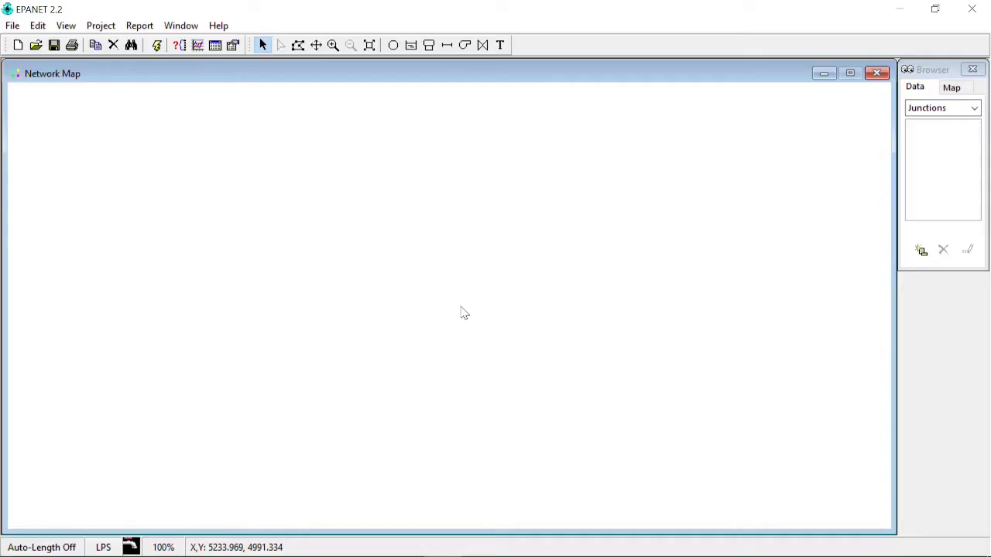
pyautogui.click(66, 26)
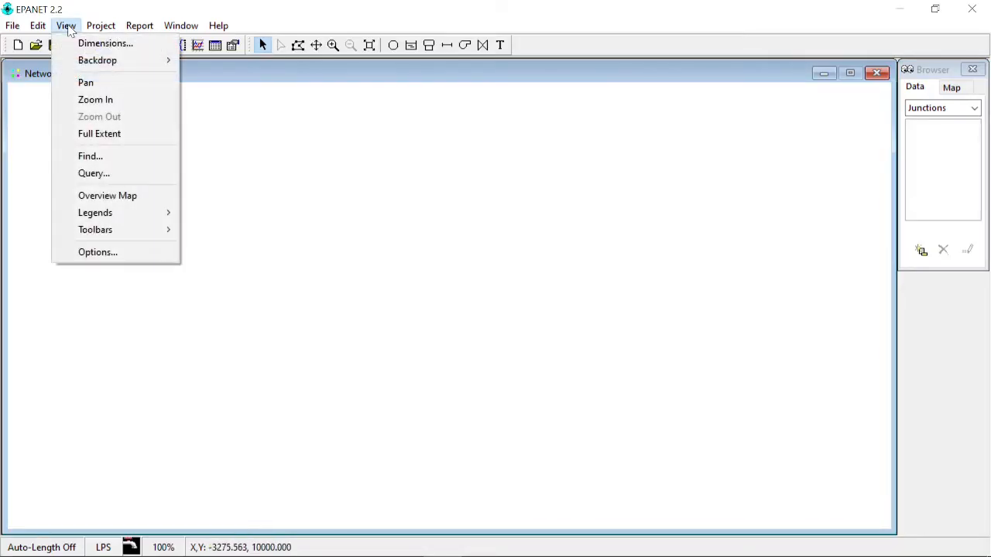
pyautogui.moveTo(82, 62)
pyautogui.click(220, 60)
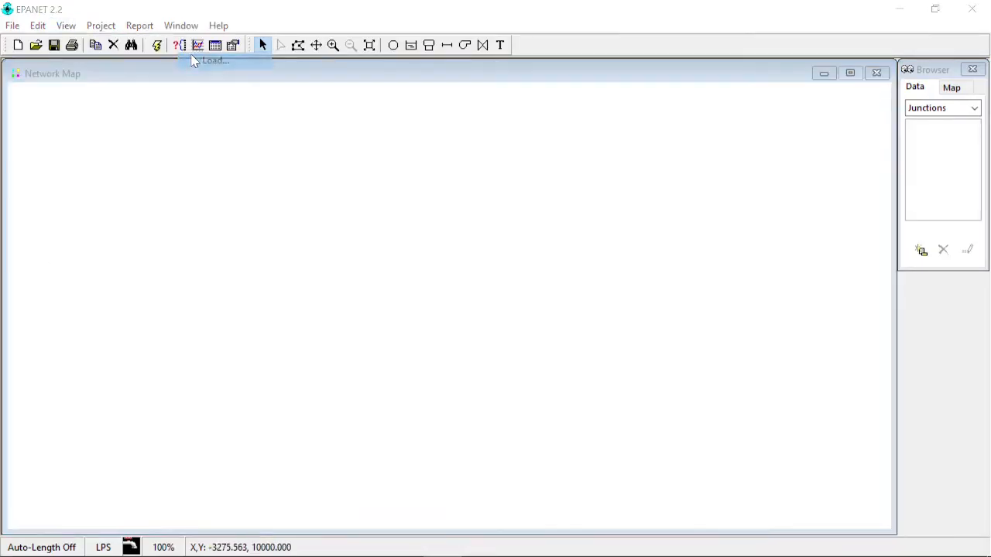
pyautogui.click(656, 257)
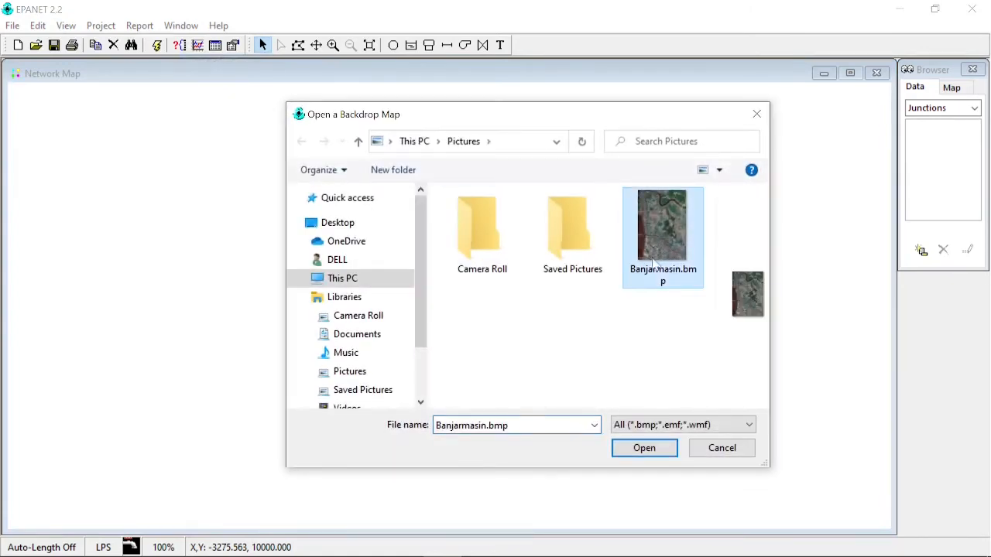
pyautogui.click(633, 449)
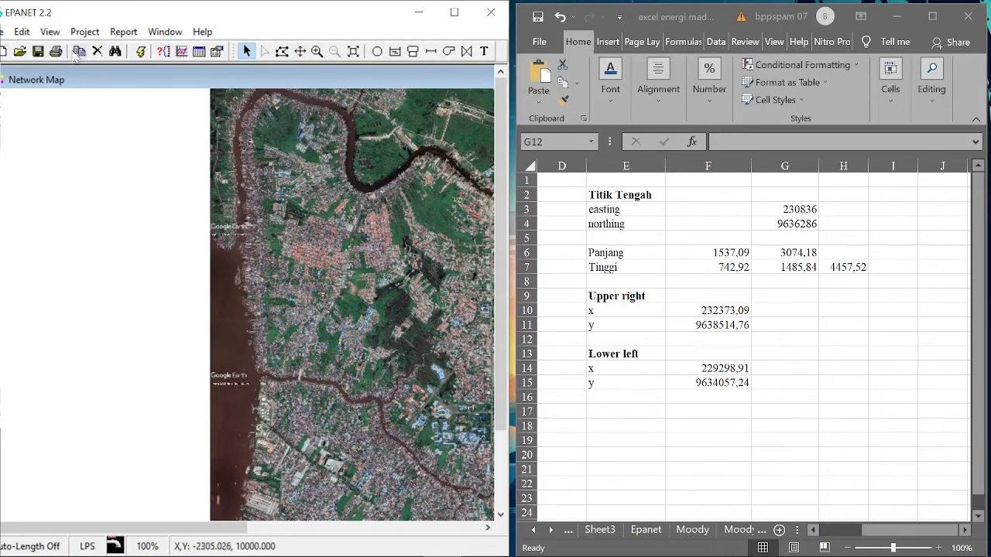
# - Open the map dimensions and set the map units to Meters
pyautogui.click(48, 32)
pyautogui.click(77, 48)
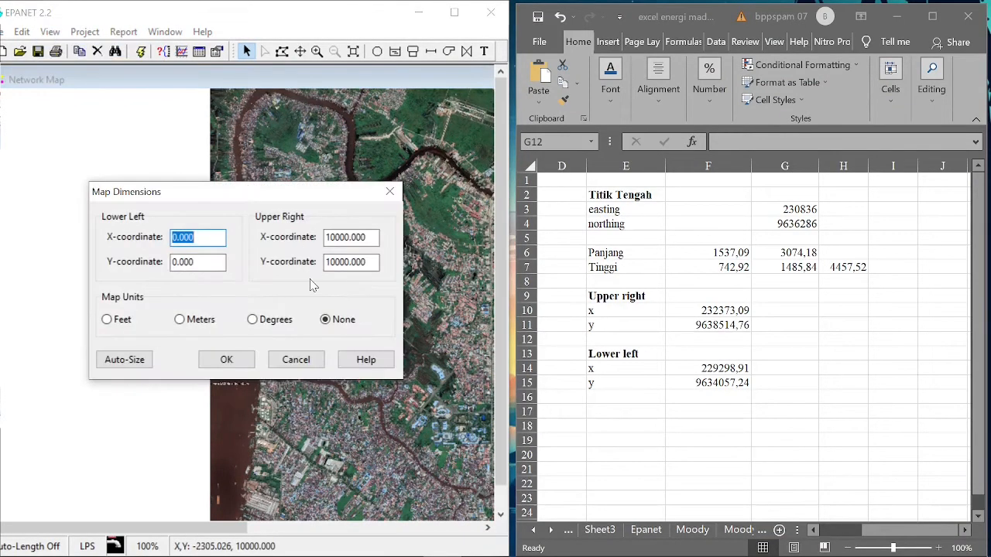
pyautogui.click(212, 241)
pyautogui.moveTo(222, 240); pyautogui.dragTo(157, 241)
pyautogui.click(178, 318)
pyautogui.click(178, 320)
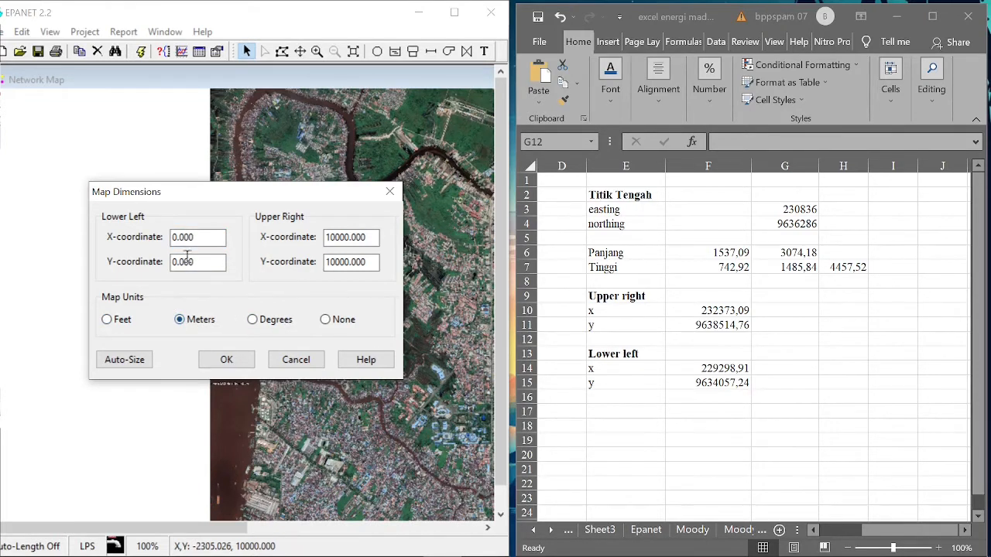
# - Set the map's lower left X-coordinate to 229298.91 and Y-coordinate to 9634057.24
pyautogui.moveTo(197, 236); pyautogui.dragTo(135, 236)
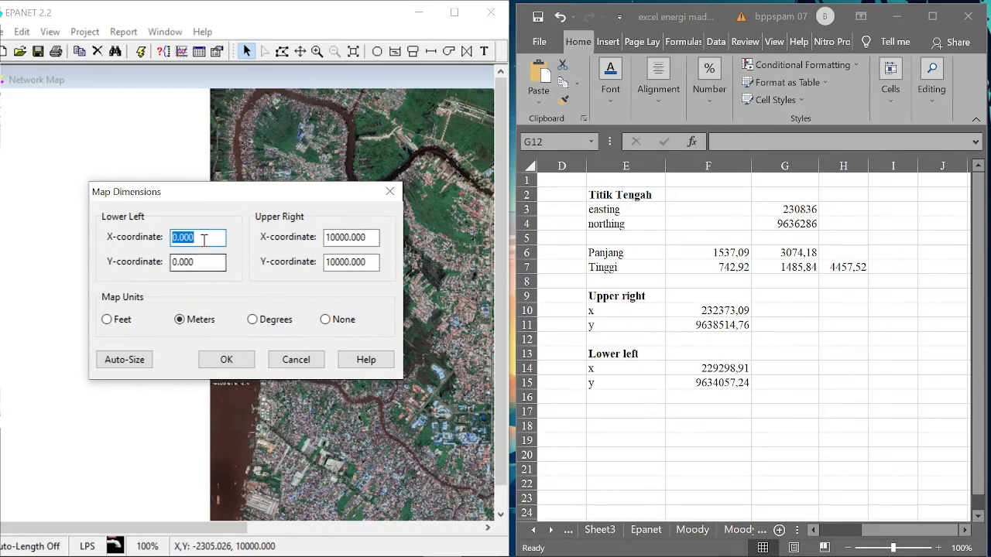
pyautogui.write('229298.91')
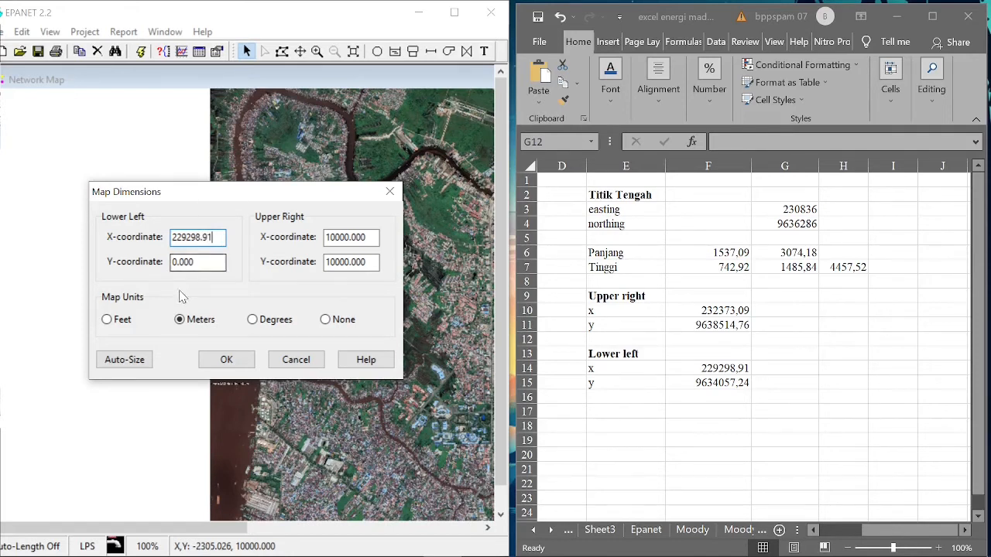
pyautogui.moveTo(222, 262); pyautogui.dragTo(149, 267)
pyautogui.write('9634057.24')
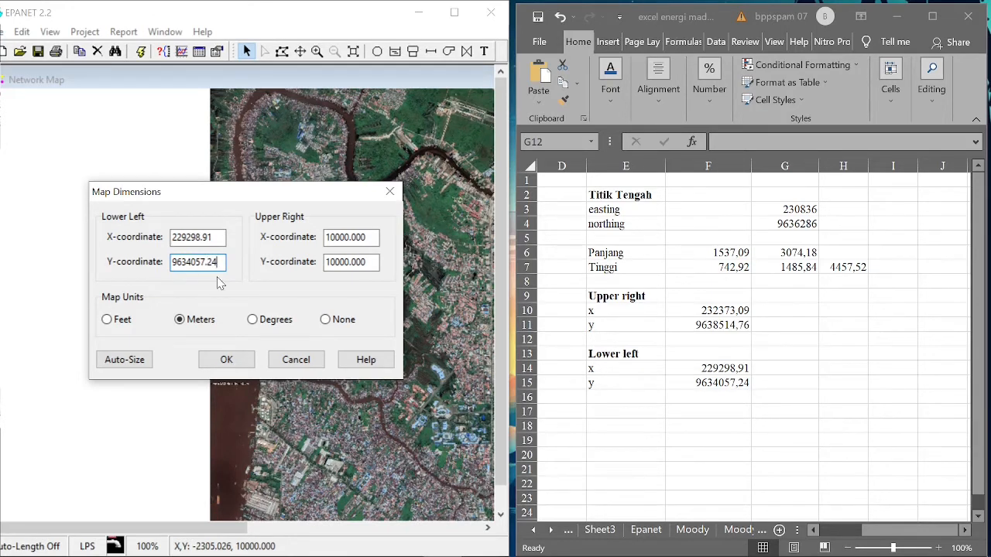
# - Set the map's upper right X-coordinate to 232373.09 and Y-coordinate to 9638514.76, apply the dimensions and maximize the EPANET window
pyautogui.moveTo(368, 237); pyautogui.dragTo(310, 243)
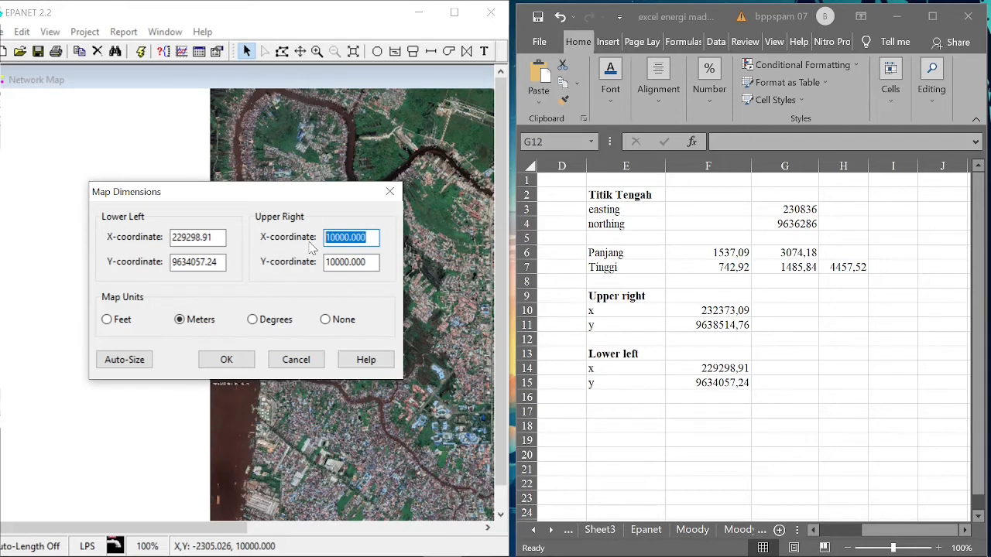
pyautogui.write('232373.09')
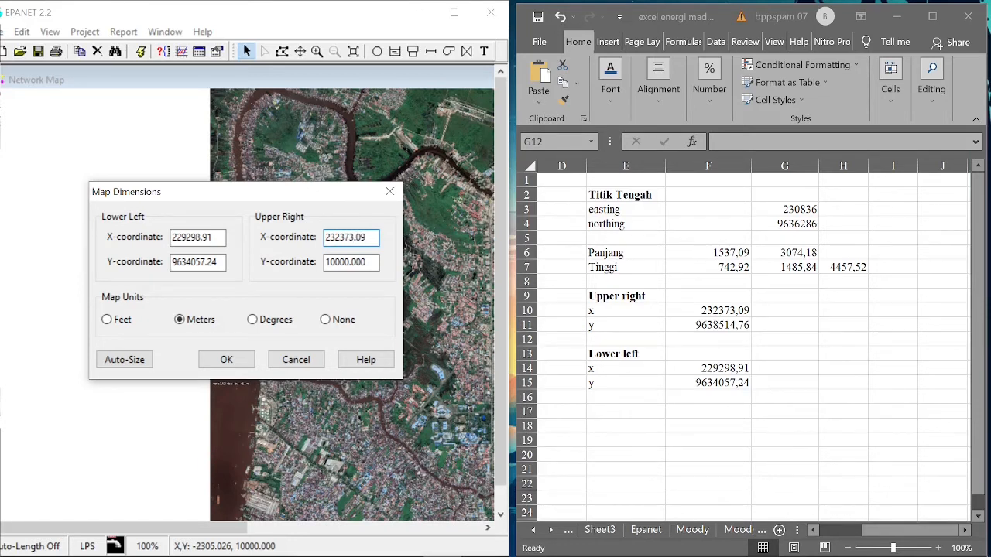
pyautogui.press('Tab')
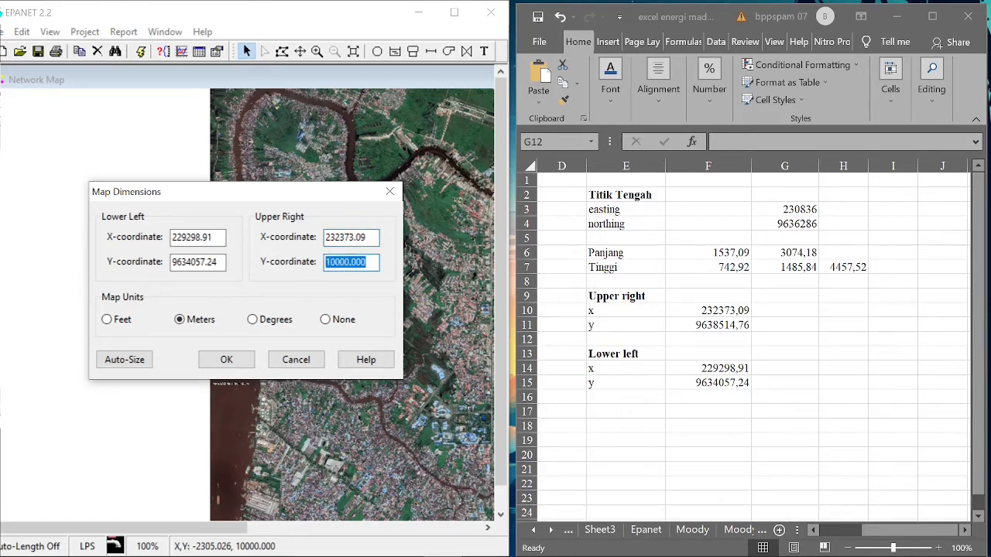
pyautogui.write('9638514.76')
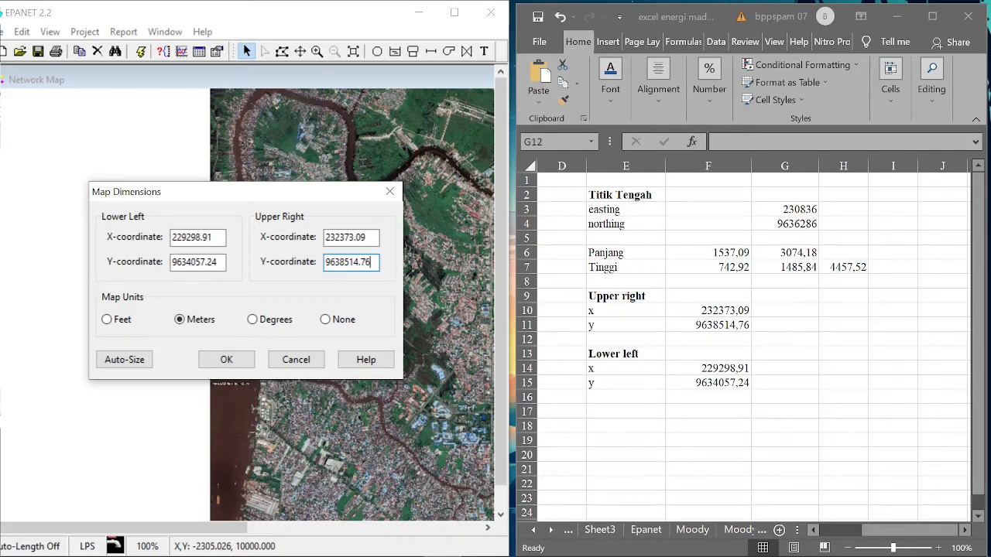
pyautogui.click(225, 361)
pyautogui.click(454, 12)
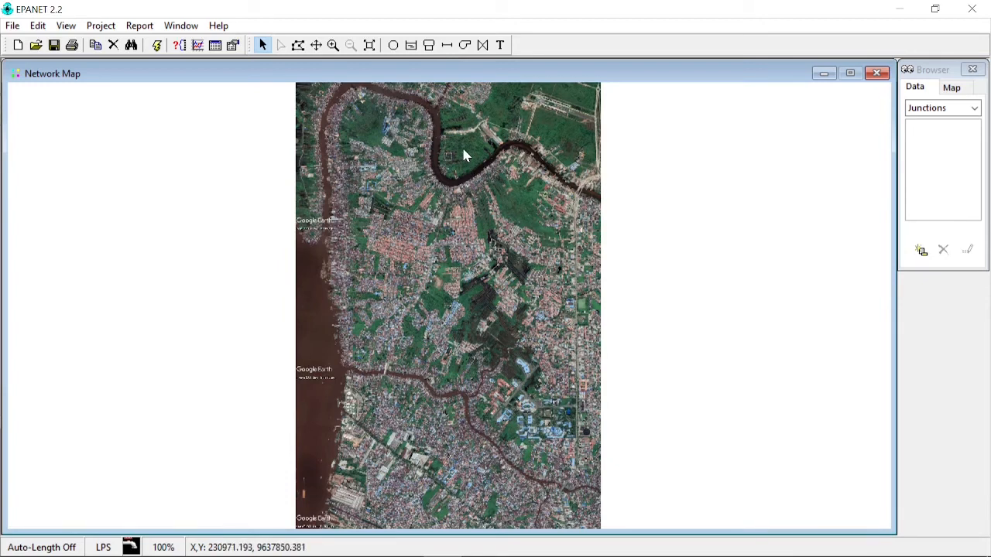
# - Turn Auto Length on in the project's default properties
pyautogui.click(333, 45)
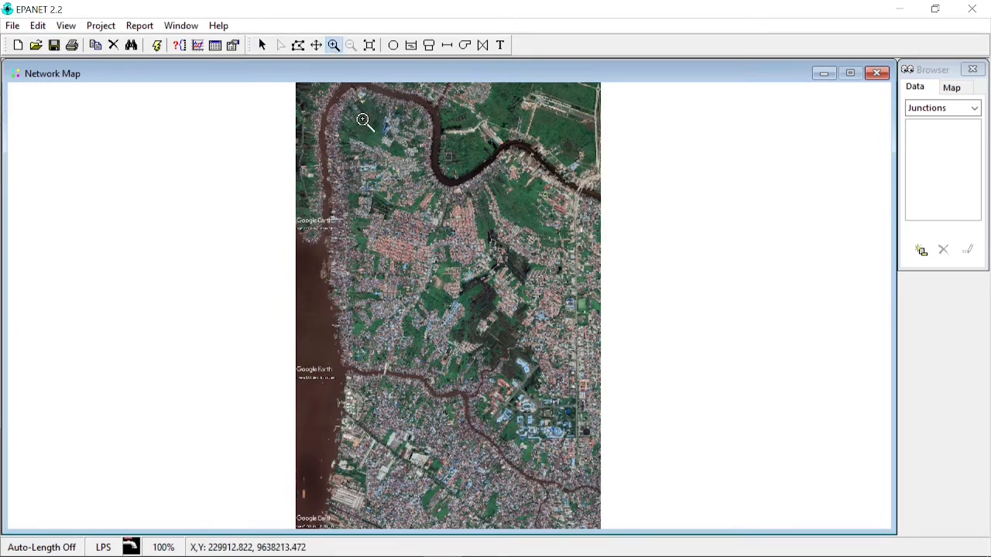
pyautogui.click(87, 28)
pyautogui.click(87, 30)
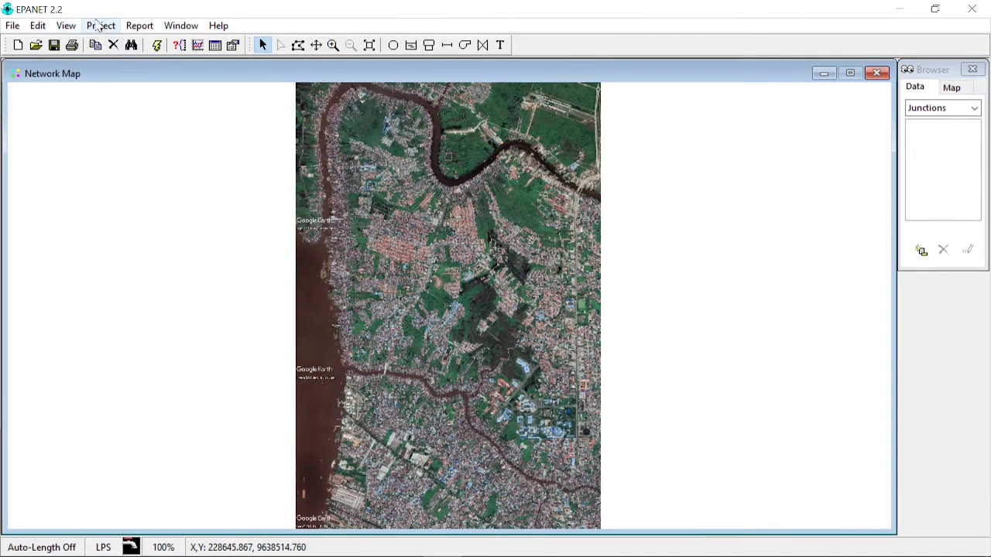
pyautogui.click(98, 26)
pyautogui.click(116, 62)
pyautogui.click(470, 176)
pyautogui.click(530, 287)
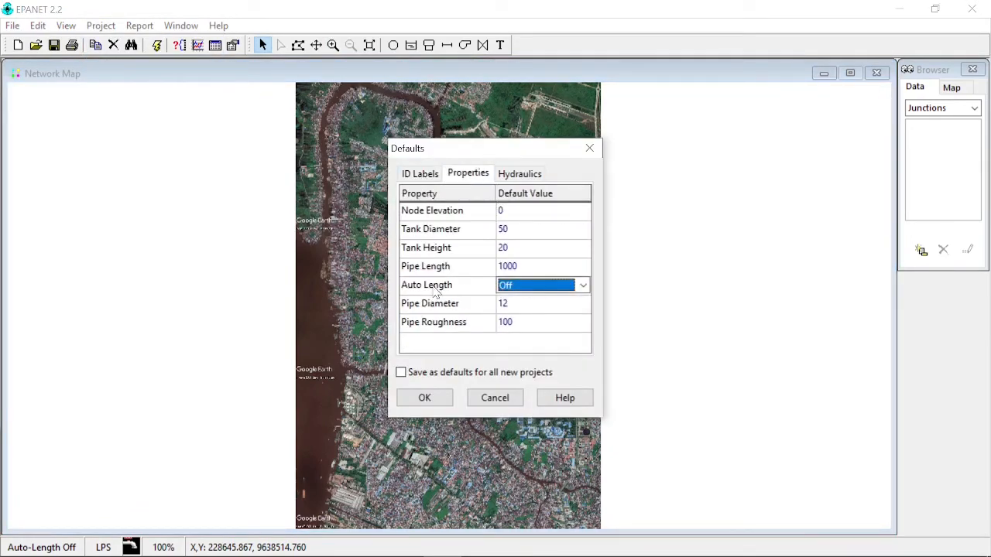
pyautogui.click(584, 286)
pyautogui.click(566, 312)
pyautogui.click(439, 398)
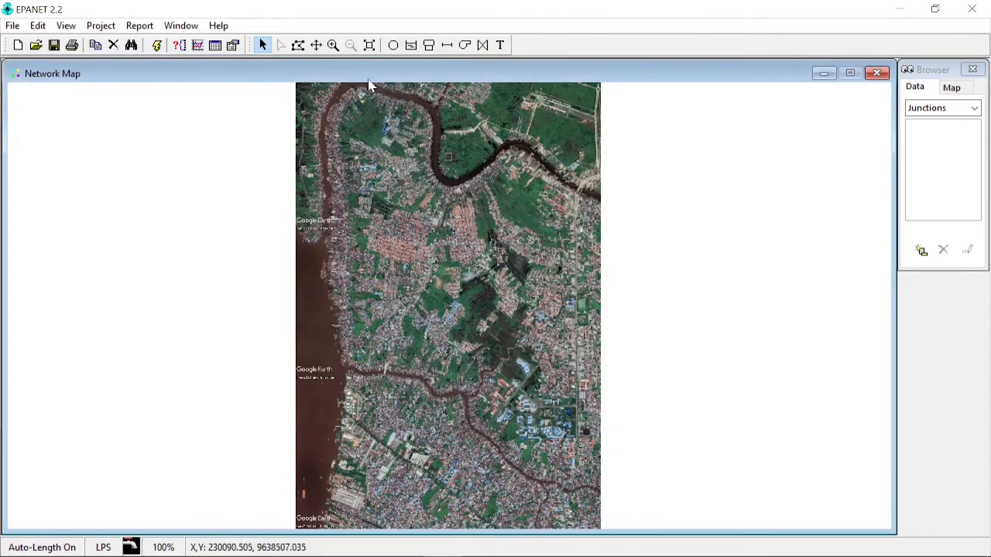
# - Add a junction at the center of the crosshair marker 1 inside the river bend
pyautogui.click(332, 45)
pyautogui.moveTo(391, 143); pyautogui.dragTo(490, 190)
pyautogui.click(393, 45)
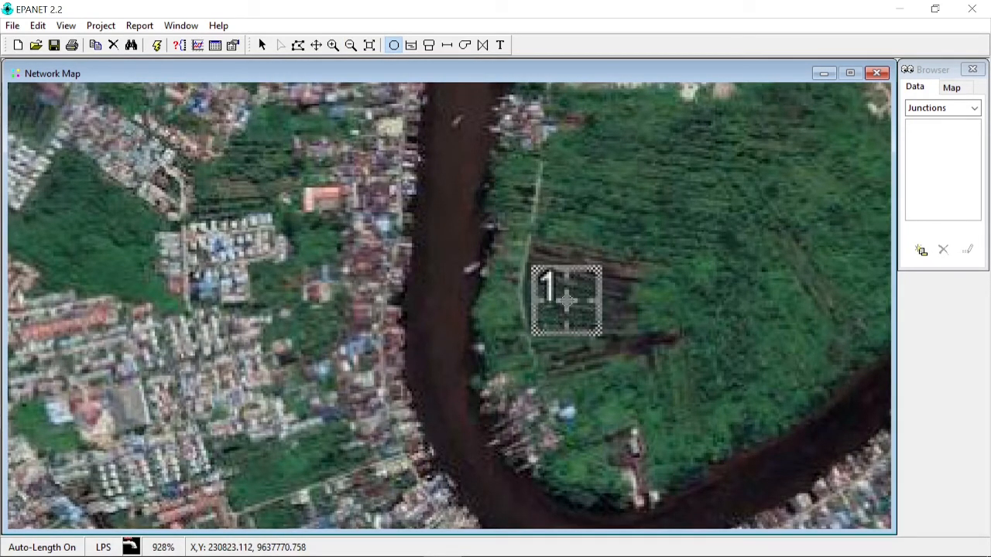
pyautogui.click(567, 301)
# - Add a second junction at the center of crosshair marker 2 in the middle of the backdrop
pyautogui.scroll(-4, 535, 199)
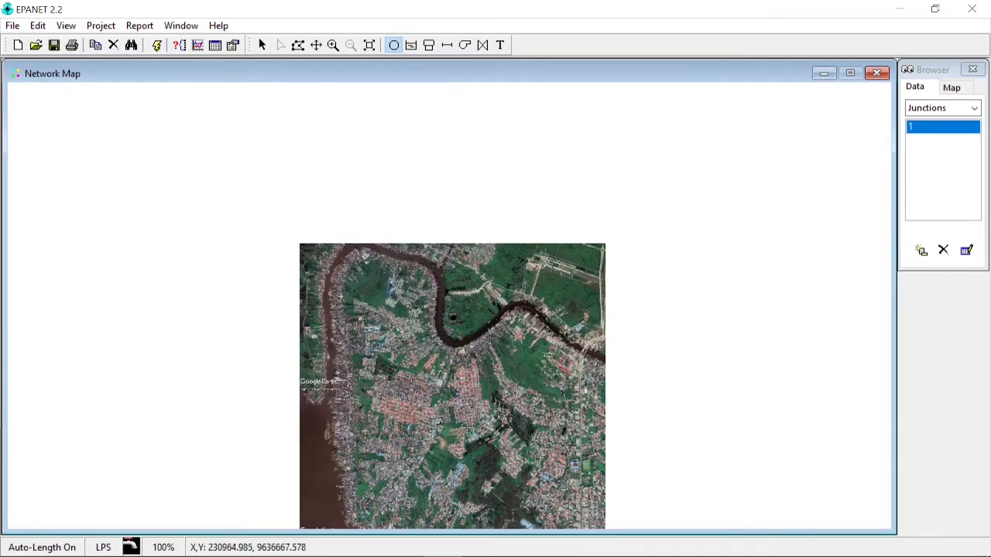
pyautogui.scroll(1, 453, 319)
pyautogui.scroll(1, 453, 358)
pyautogui.scroll(3, 436, 279)
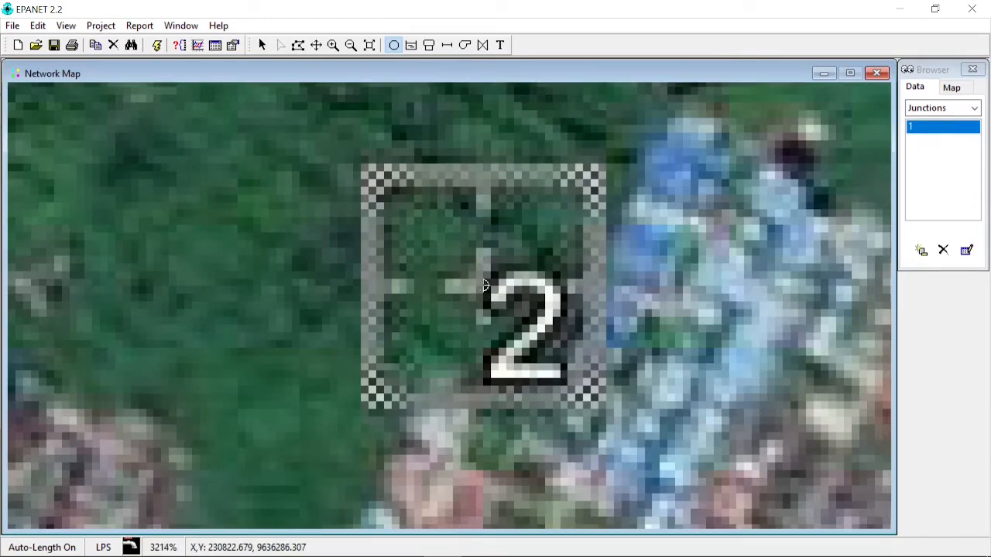
pyautogui.scroll(-5, 465, 298)
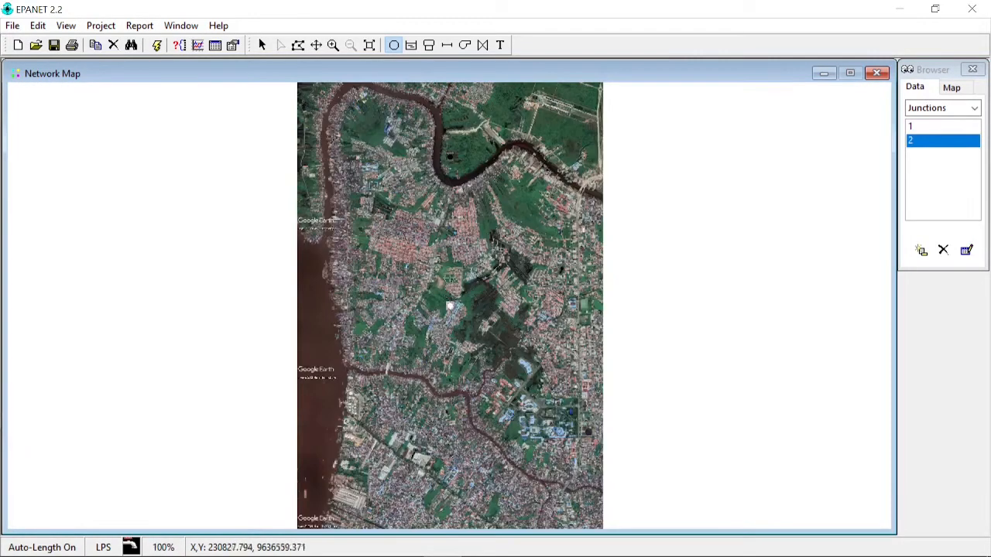
# - Draw a pipe from the junction at marker 1 to the junction at marker 2
pyautogui.click(447, 46)
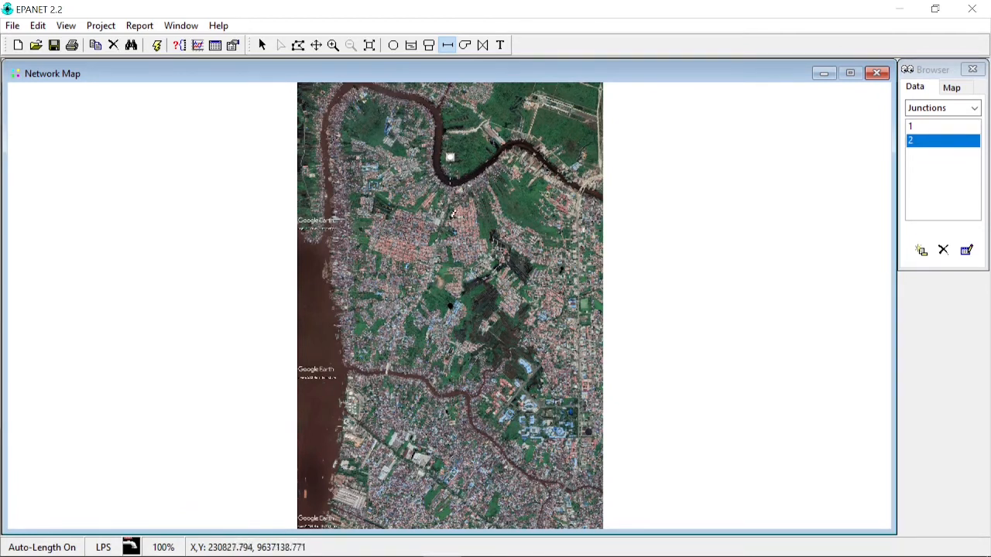
pyautogui.click(451, 305)
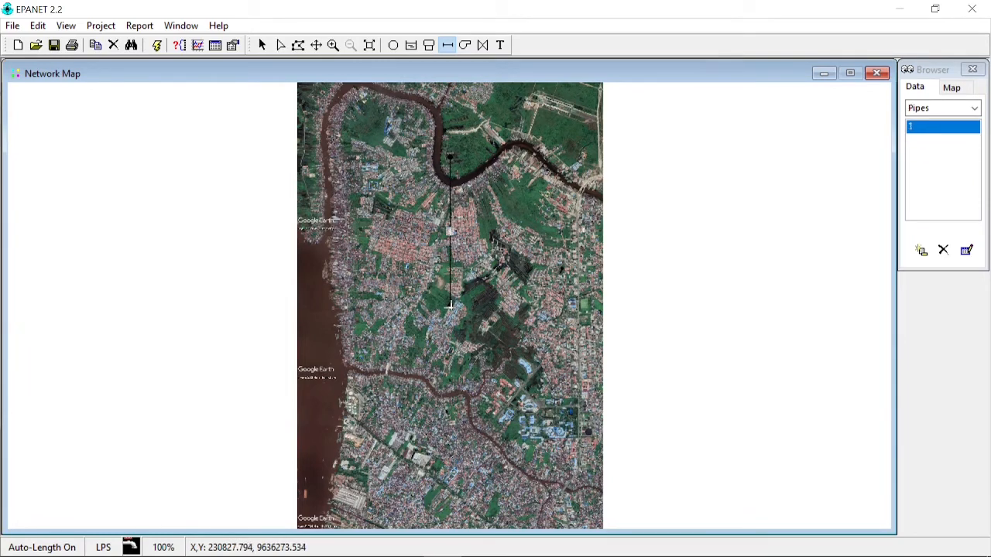
pyautogui.click(261, 45)
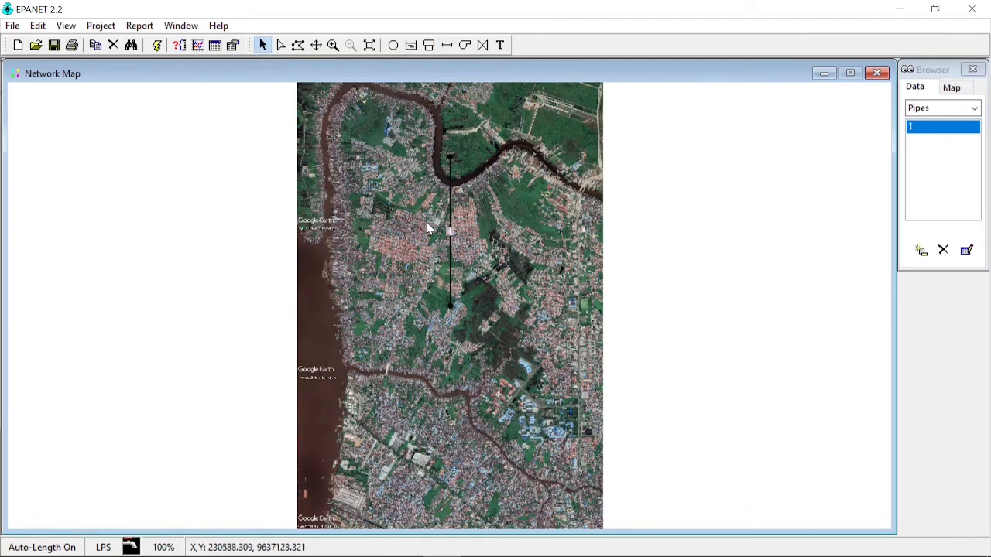
# - Compare the pipe's length in its properties with the single-image height in G7 of the Excel sheet
pyautogui.doubleClick(450, 236)
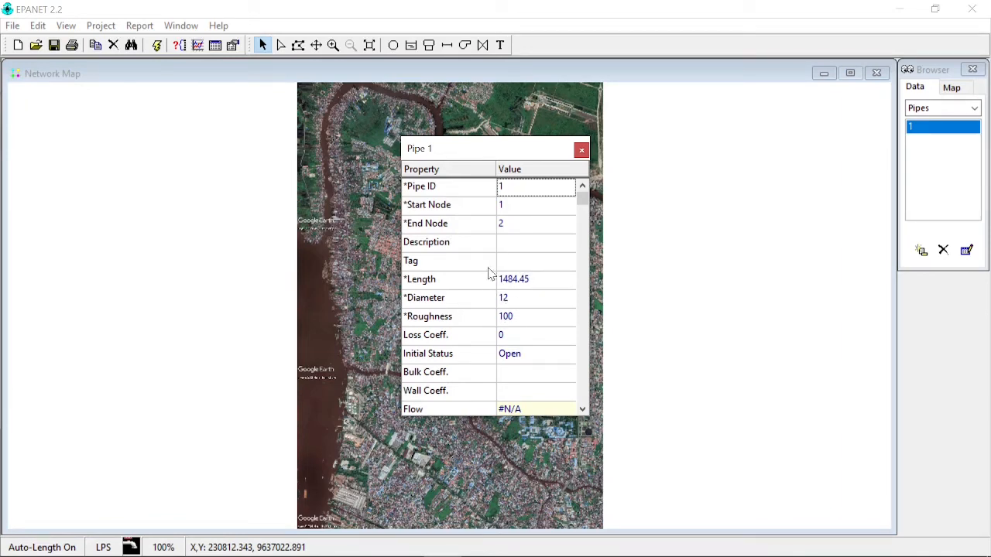
pyautogui.click(581, 150)
pyautogui.moveTo(379, 551)
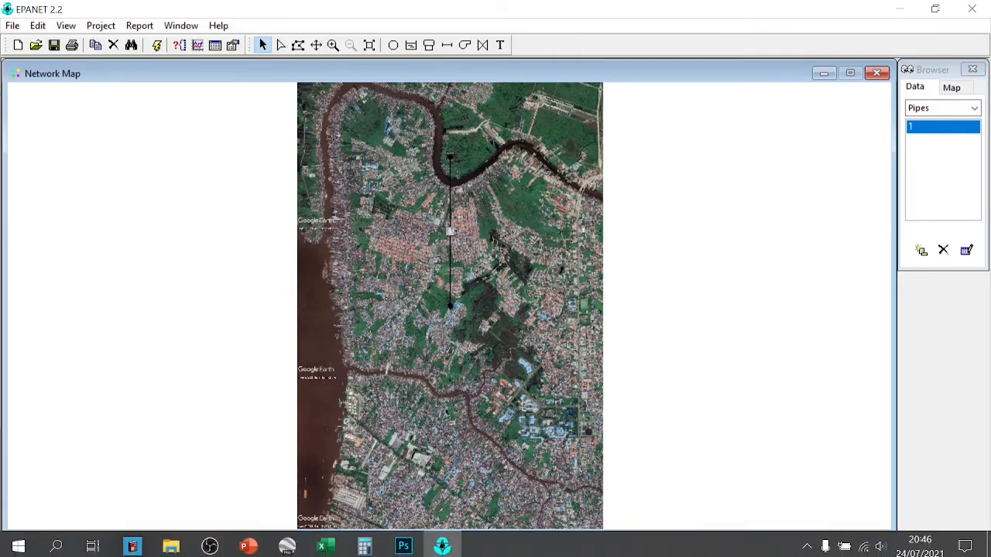
pyautogui.click(325, 541)
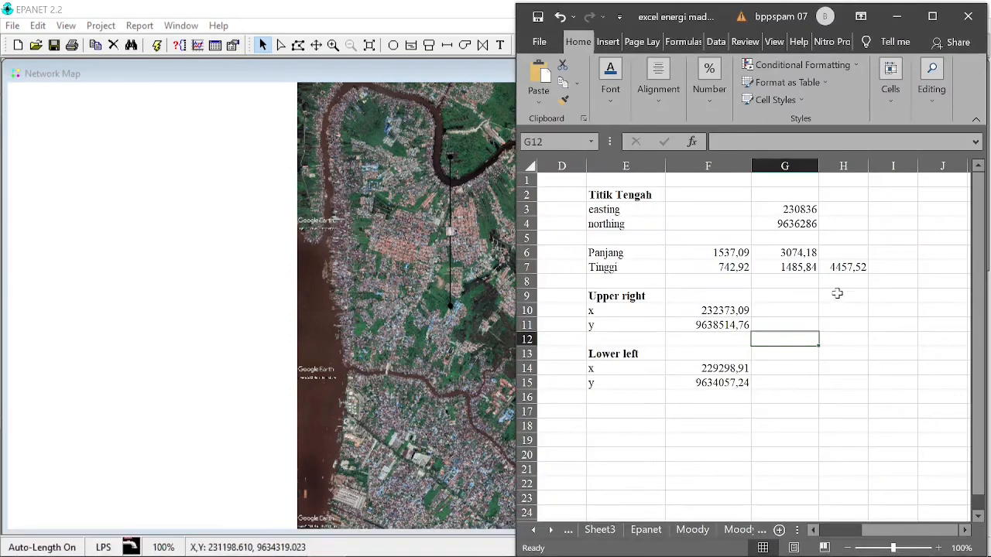
pyautogui.click(829, 295)
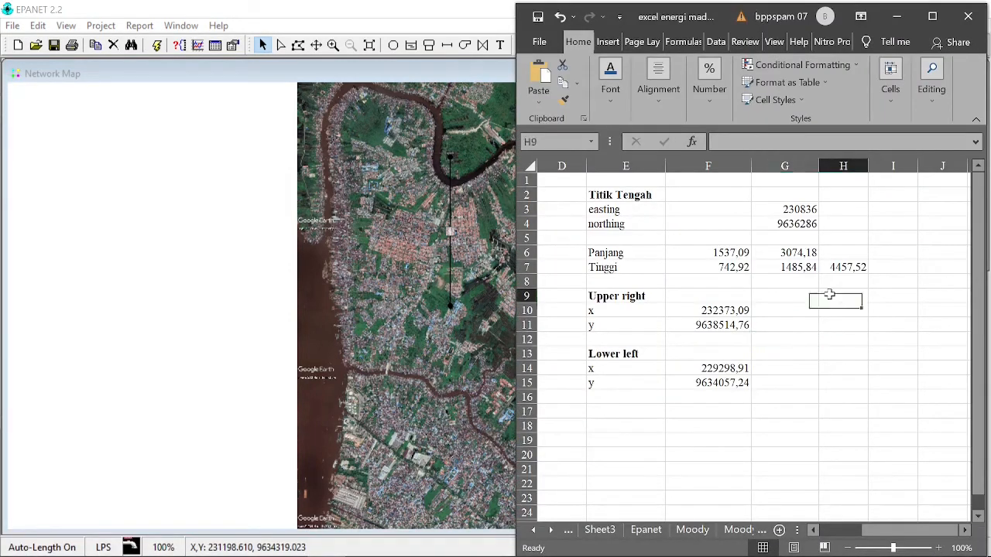
pyautogui.click(801, 268)
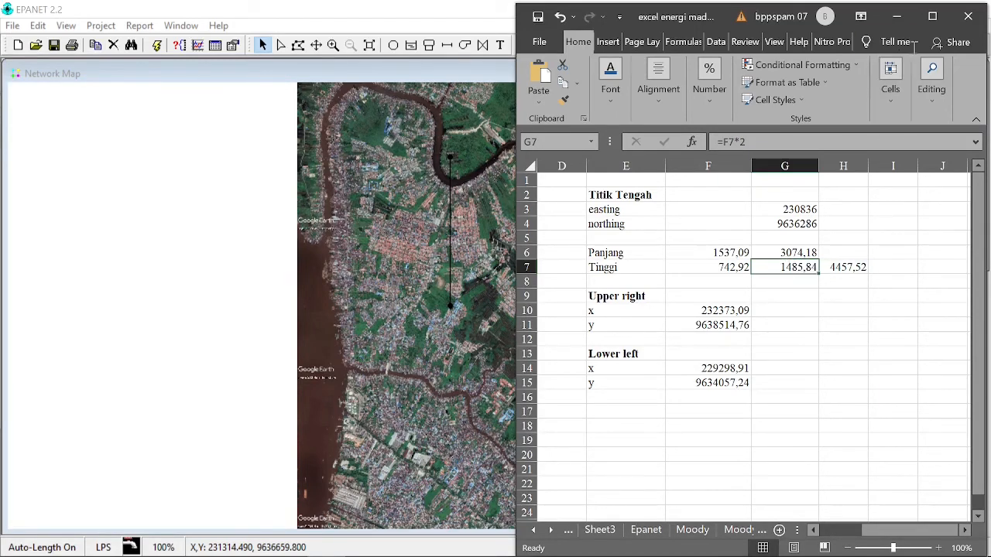
pyautogui.click(896, 16)
pyautogui.doubleClick(449, 232)
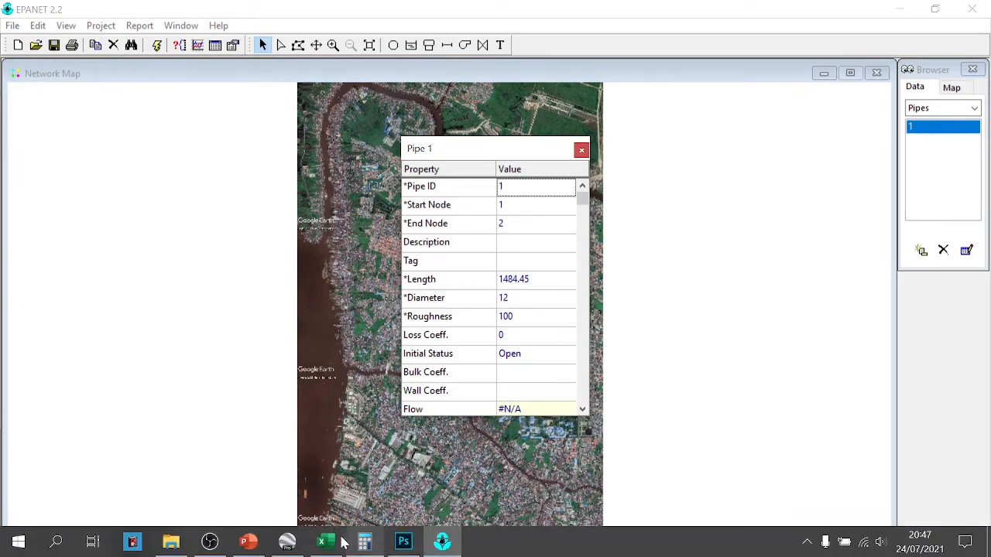
pyautogui.click(324, 542)
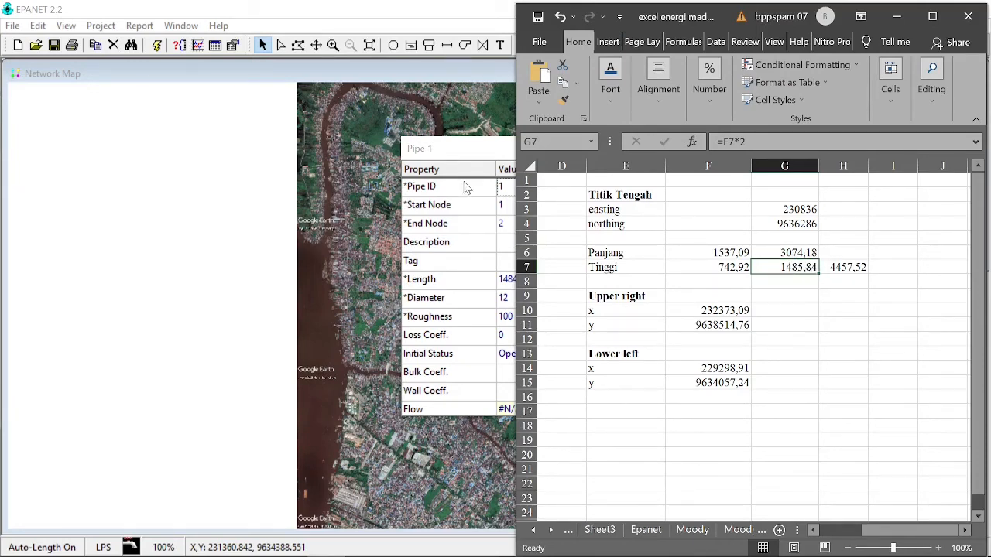
pyautogui.click(483, 158)
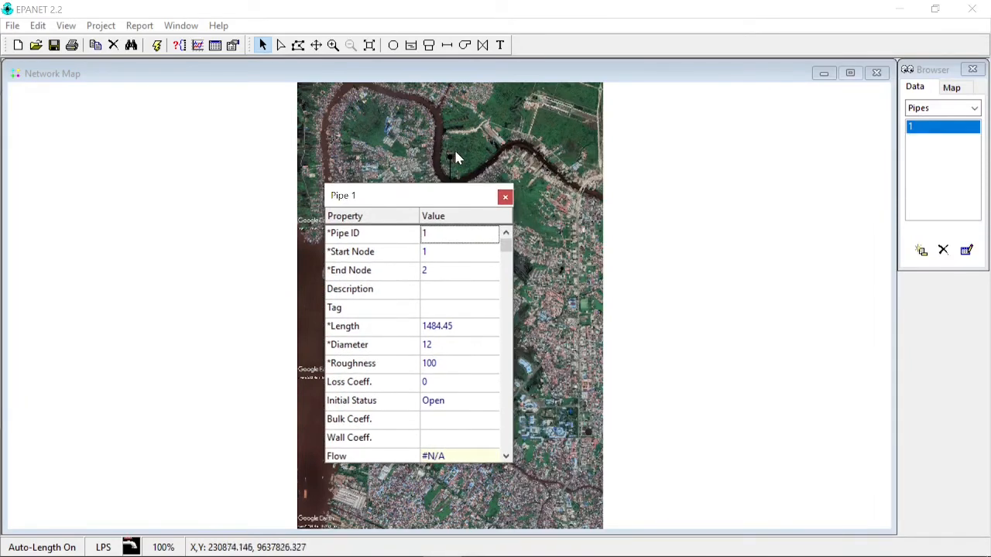
pyautogui.click(504, 199)
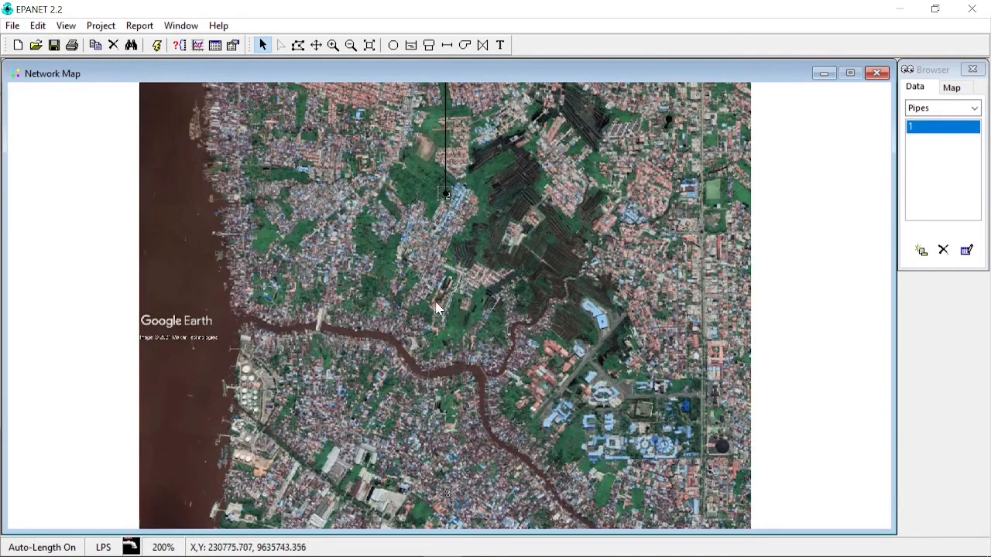
# - Examine the backdrop's image detail at high magnification in the dense housing area south of the small river, and return to the full extent
pyautogui.scroll(-1, 436, 305)
pyautogui.click(369, 45)
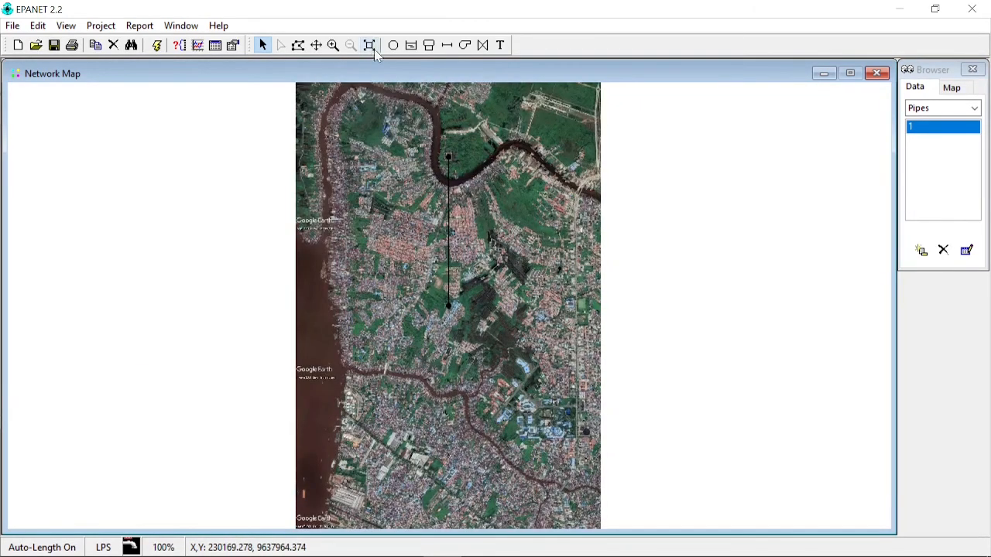
pyautogui.scroll(1, 436, 377)
pyautogui.scroll(1, 436, 377)
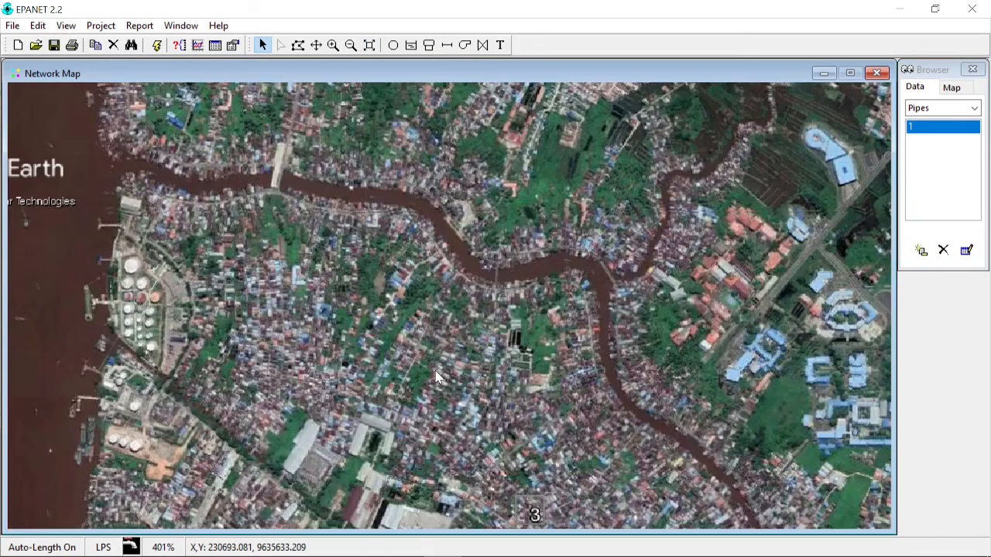
pyautogui.scroll(1, 435, 377)
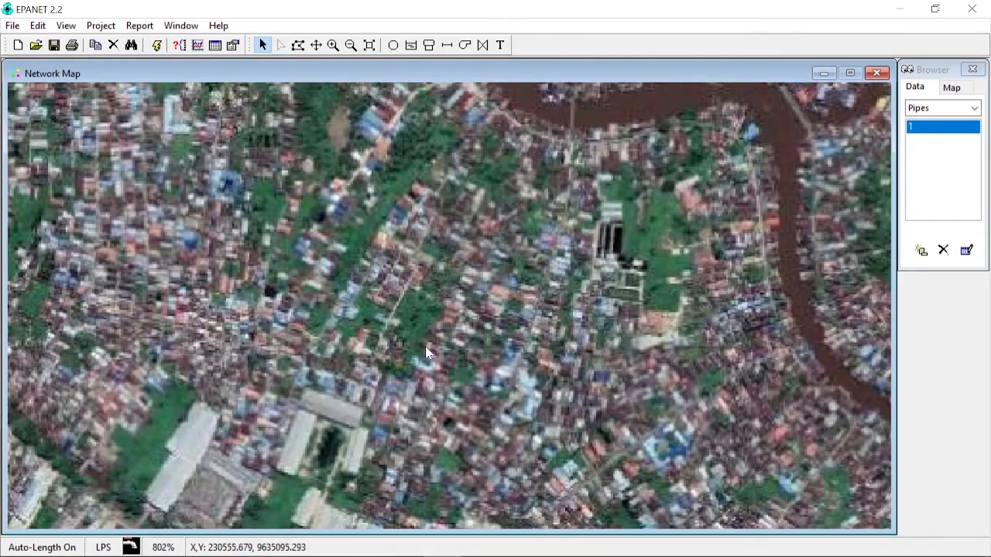
pyautogui.scroll(1, 389, 308)
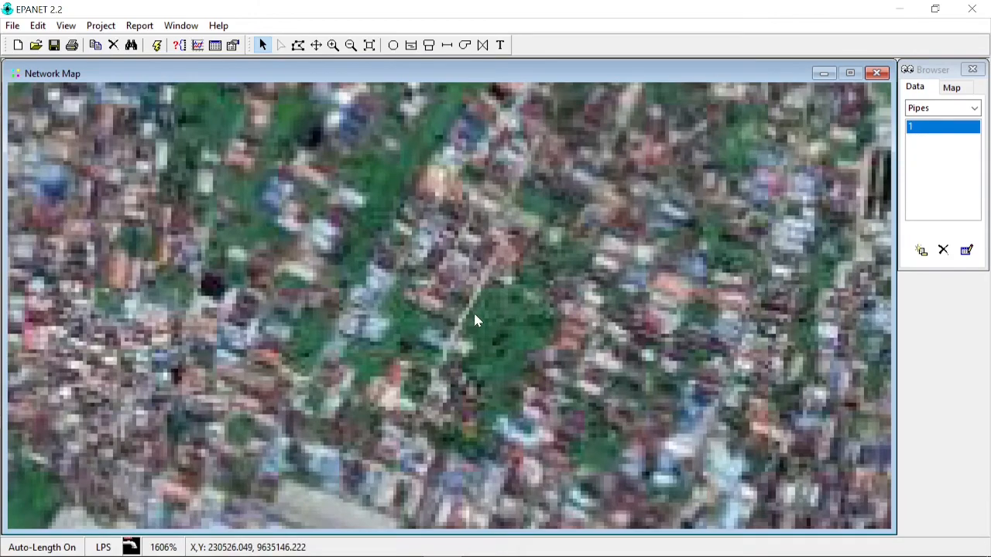
pyautogui.scroll(1, 474, 313)
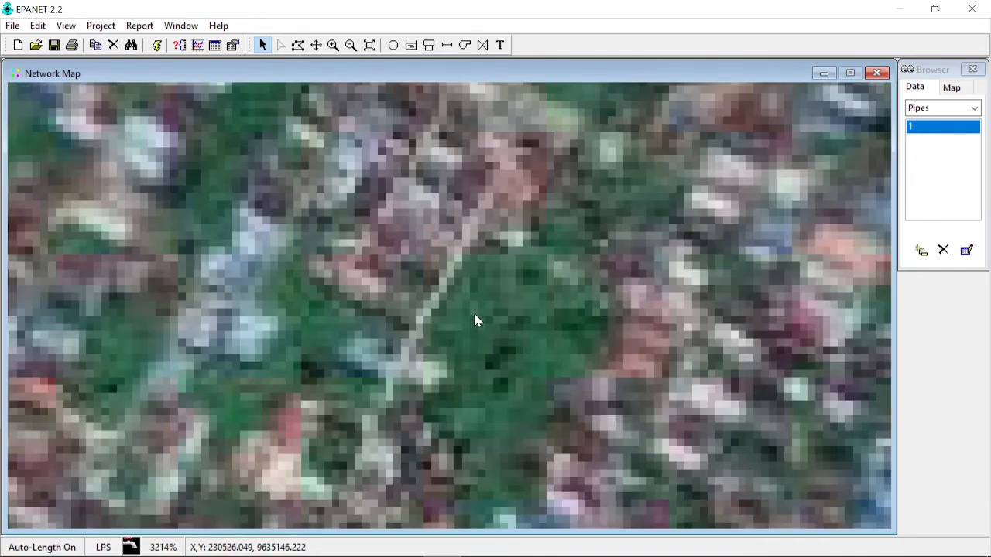
pyautogui.scroll(1, 475, 320)
pyautogui.scroll(-3, 479, 295)
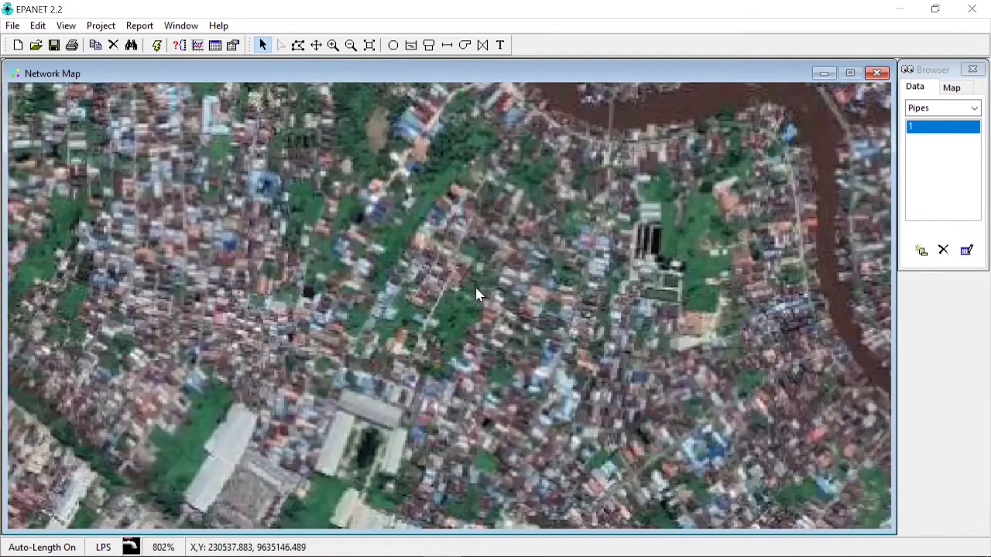
pyautogui.scroll(-3, 478, 292)
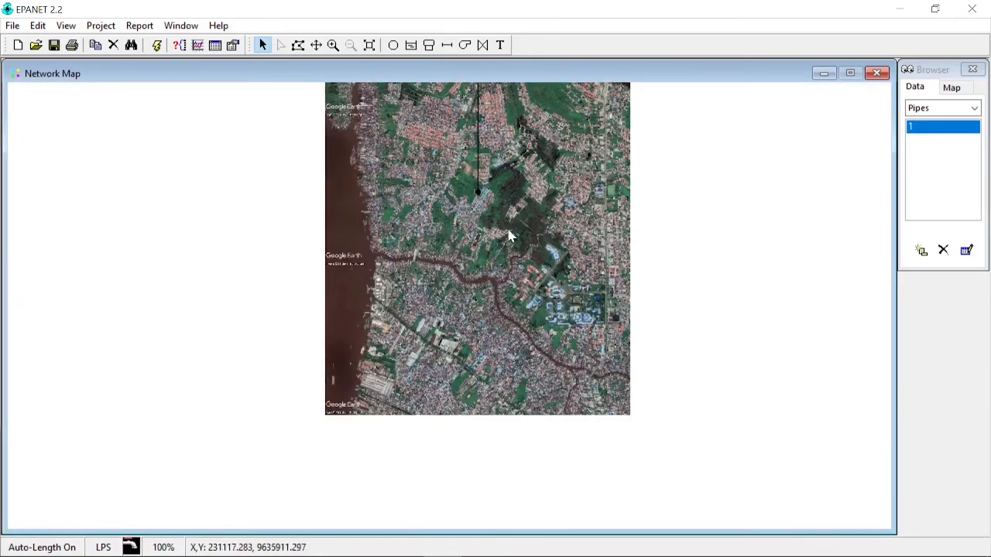
pyautogui.click(369, 44)
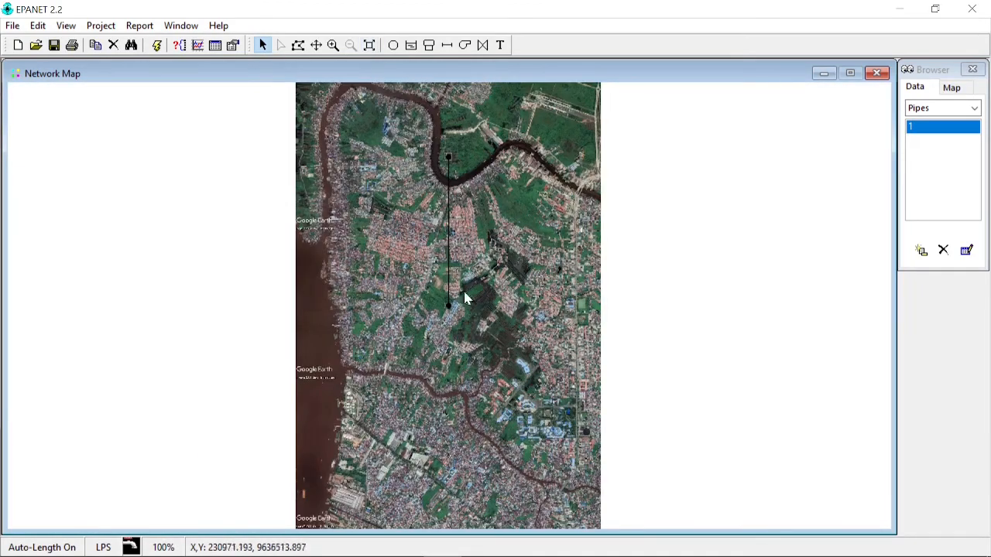
# - Inspect the backdrop close up along its eastern side and around the pipe, and restore the full map extent
pyautogui.scroll(4, 523, 296)
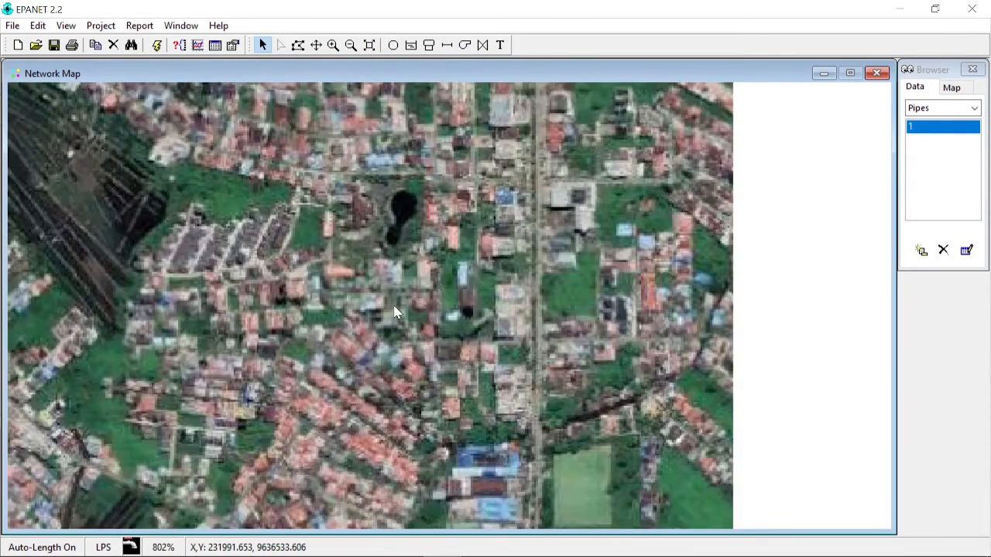
pyautogui.scroll(-2, 394, 312)
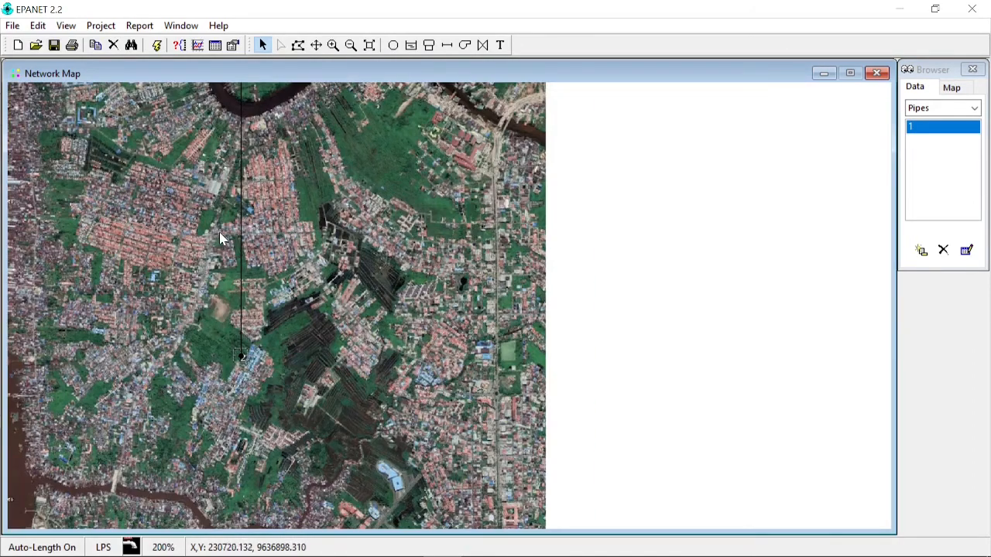
pyautogui.scroll(2, 381, 251)
pyautogui.scroll(-3, 367, 302)
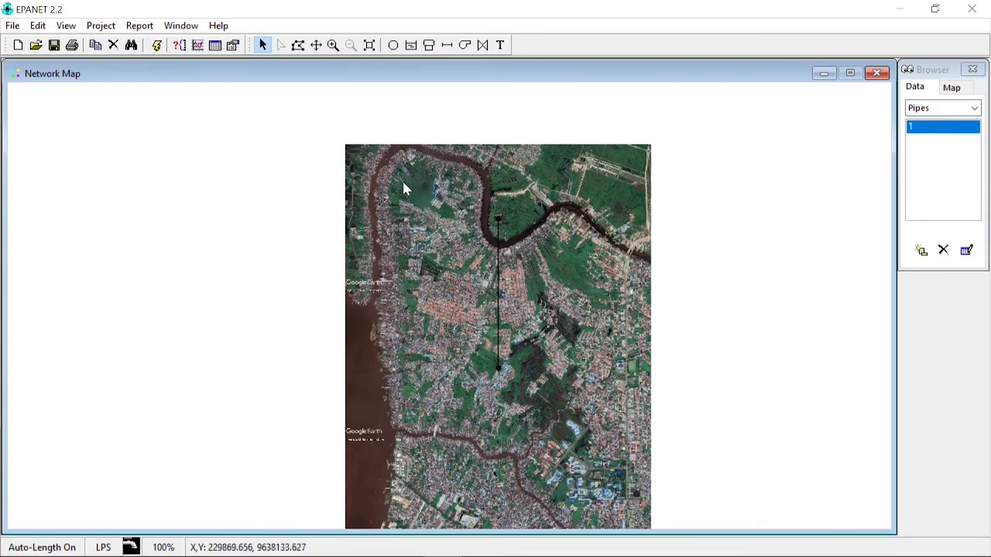
pyautogui.click(368, 46)
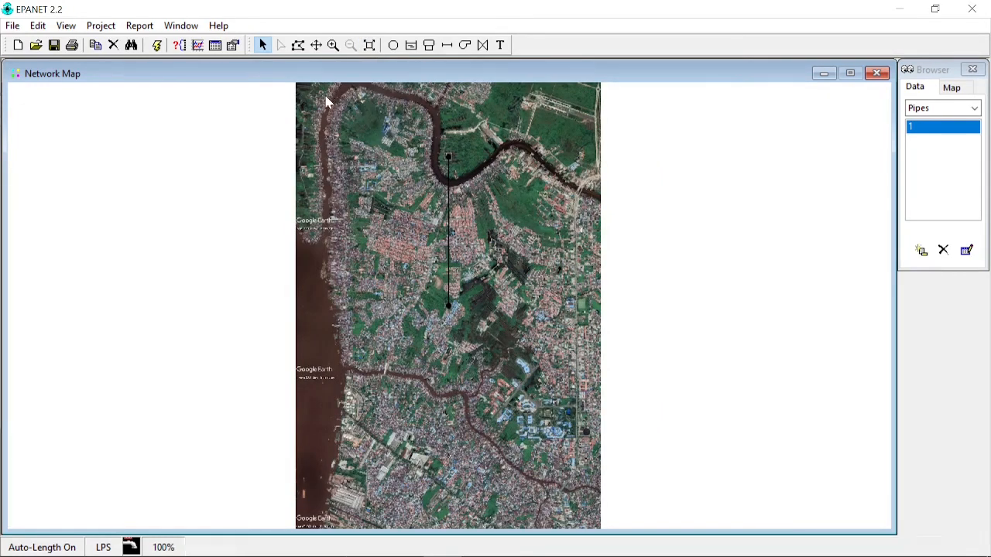